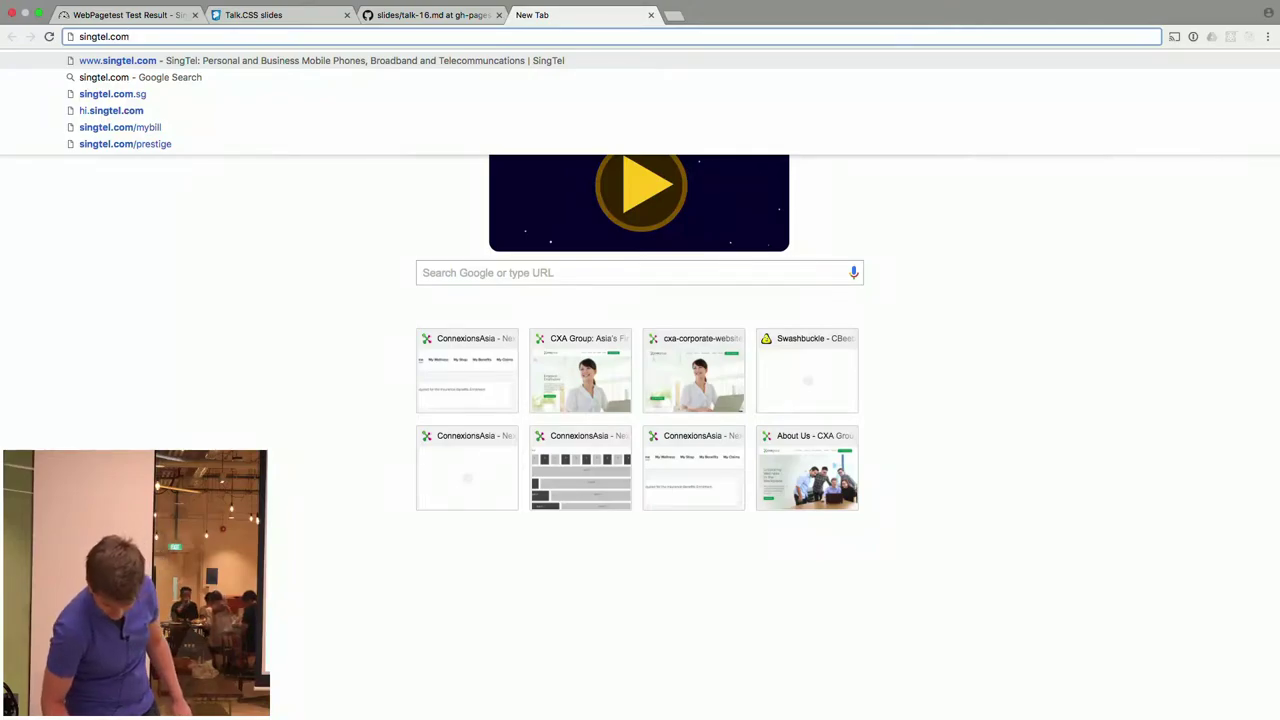
# Run a Google search for singtel.com from the omnibox suggestion
pyautogui.press('Down')
pyautogui.press('Down')
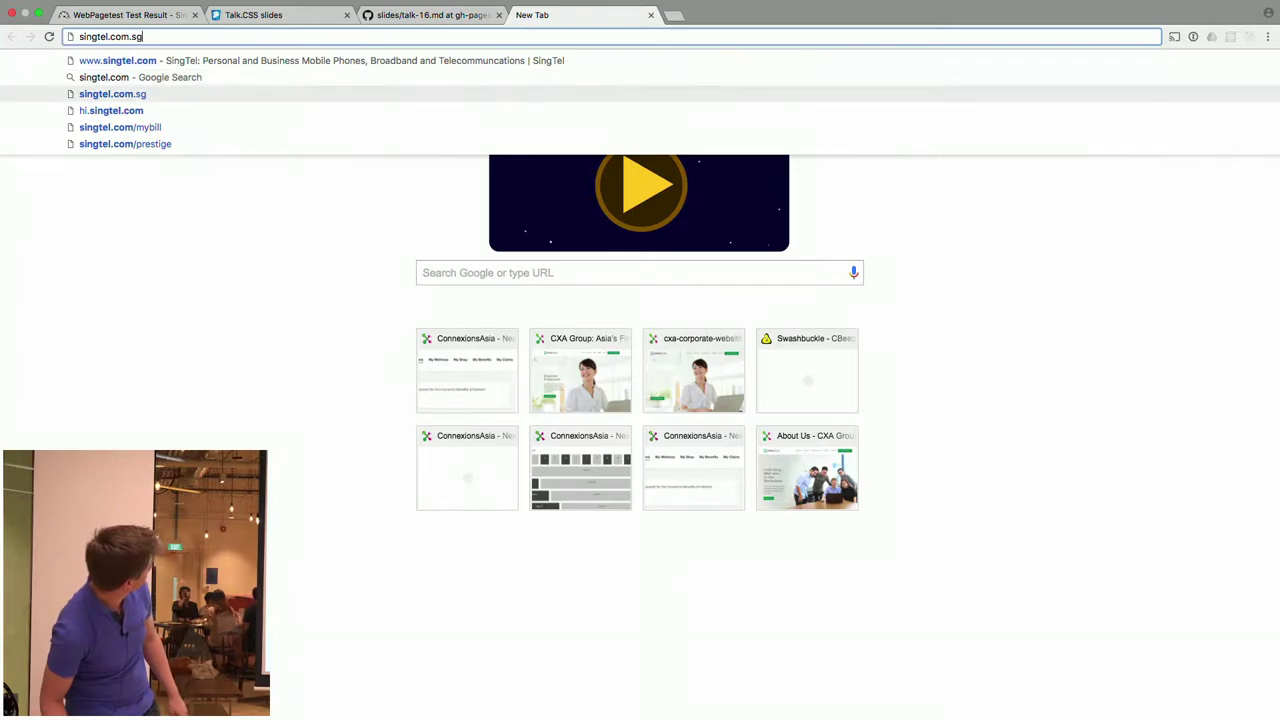
pyautogui.press('Up')
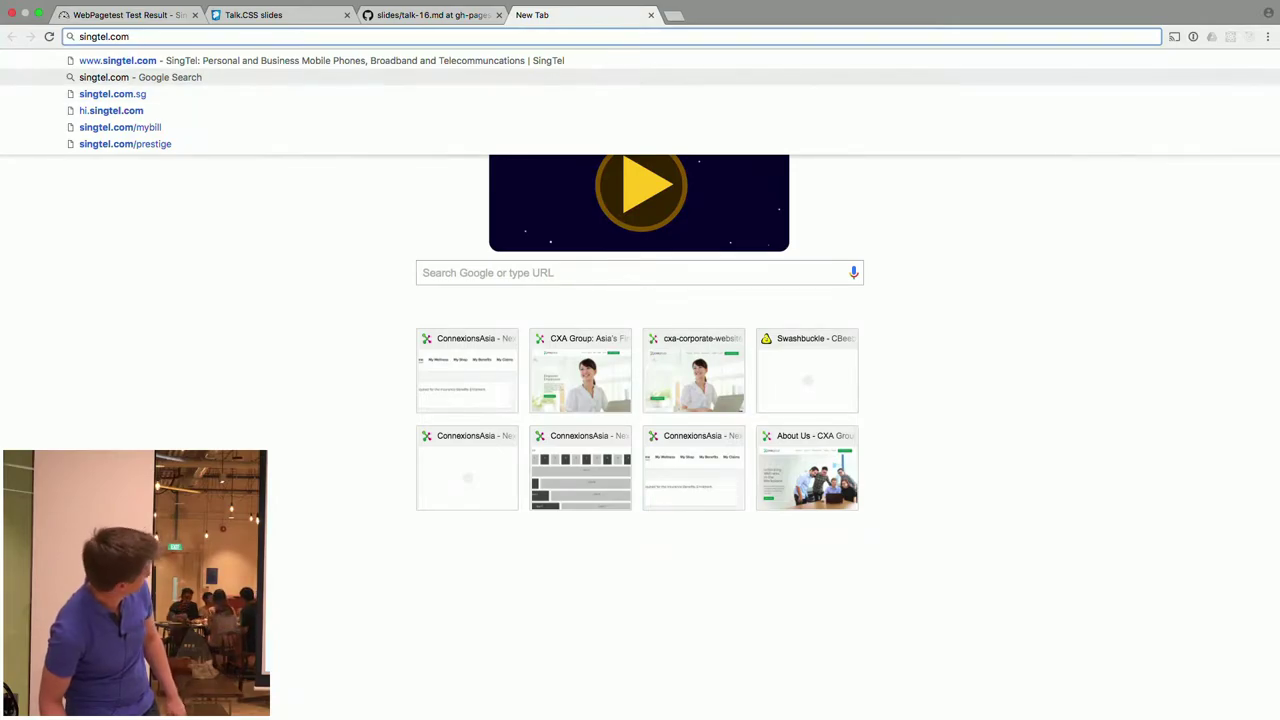
pyautogui.press('Return')
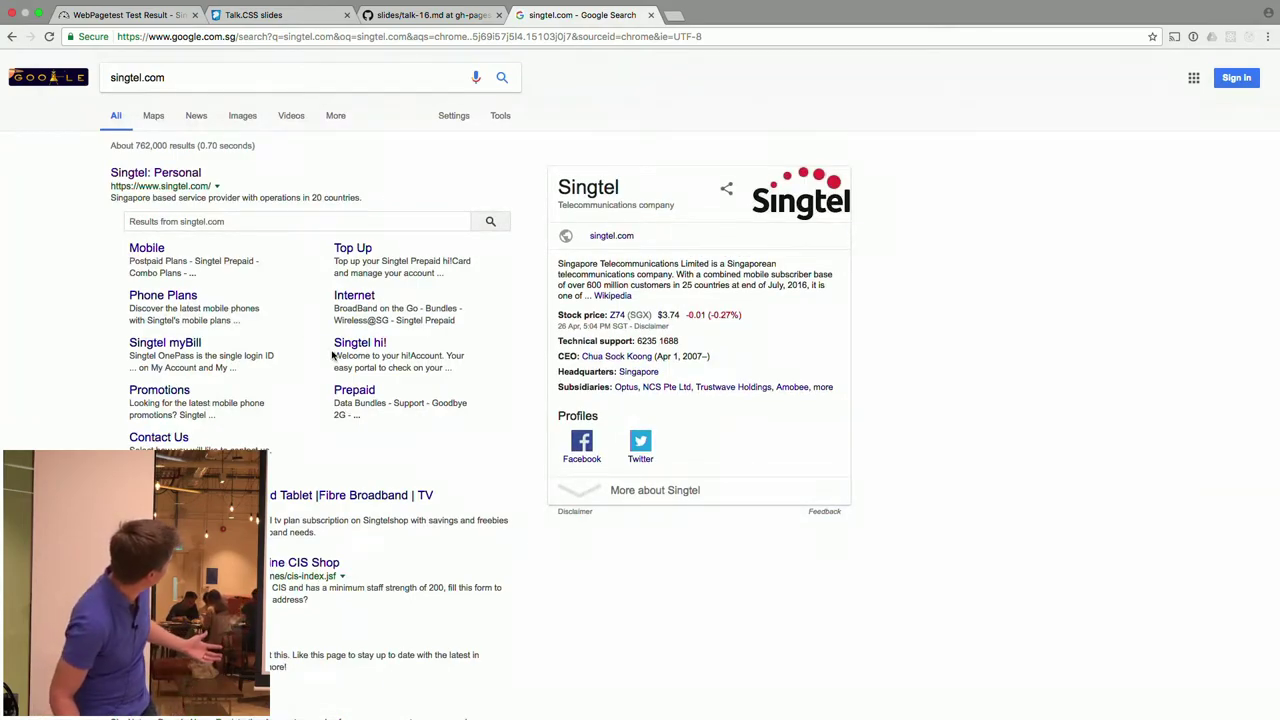
# Open the 'Singtel: Personal' result and scroll down and back up its homepage
pyautogui.click(160, 176)
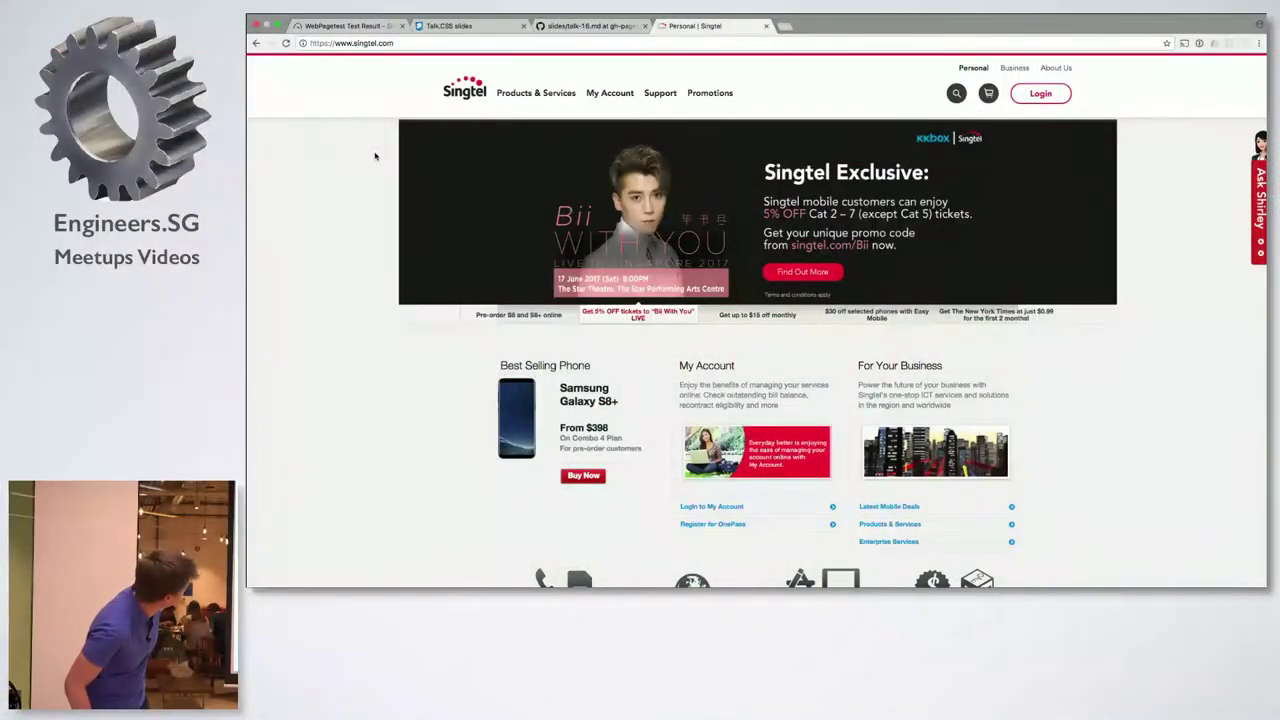
pyautogui.scroll(-6, 375, 156)
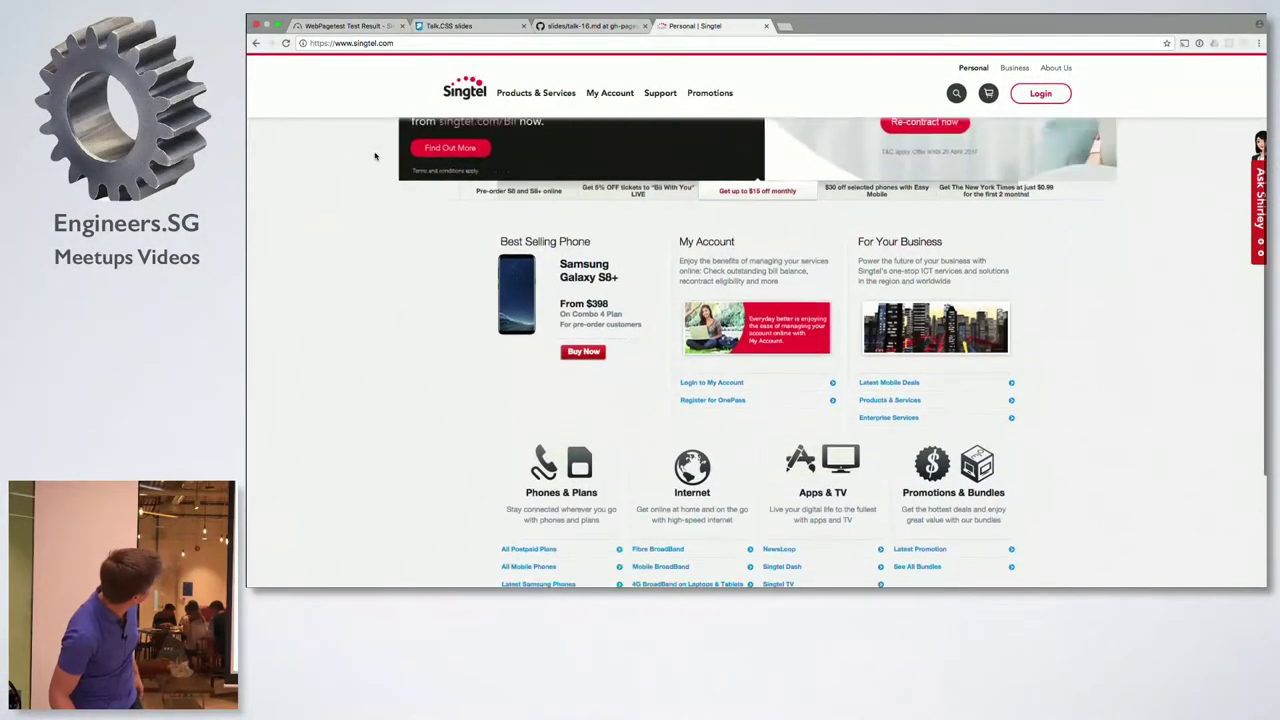
pyautogui.scroll(6, 375, 156)
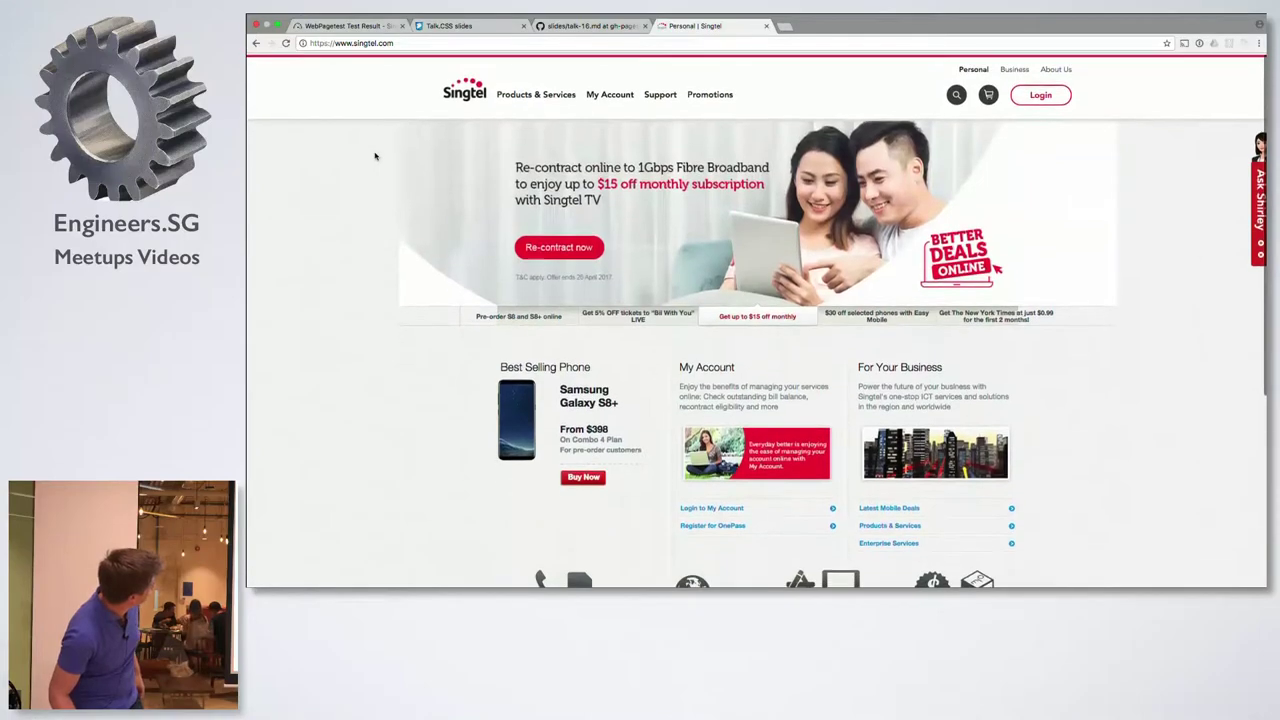
pyautogui.scroll(-6, 375, 156)
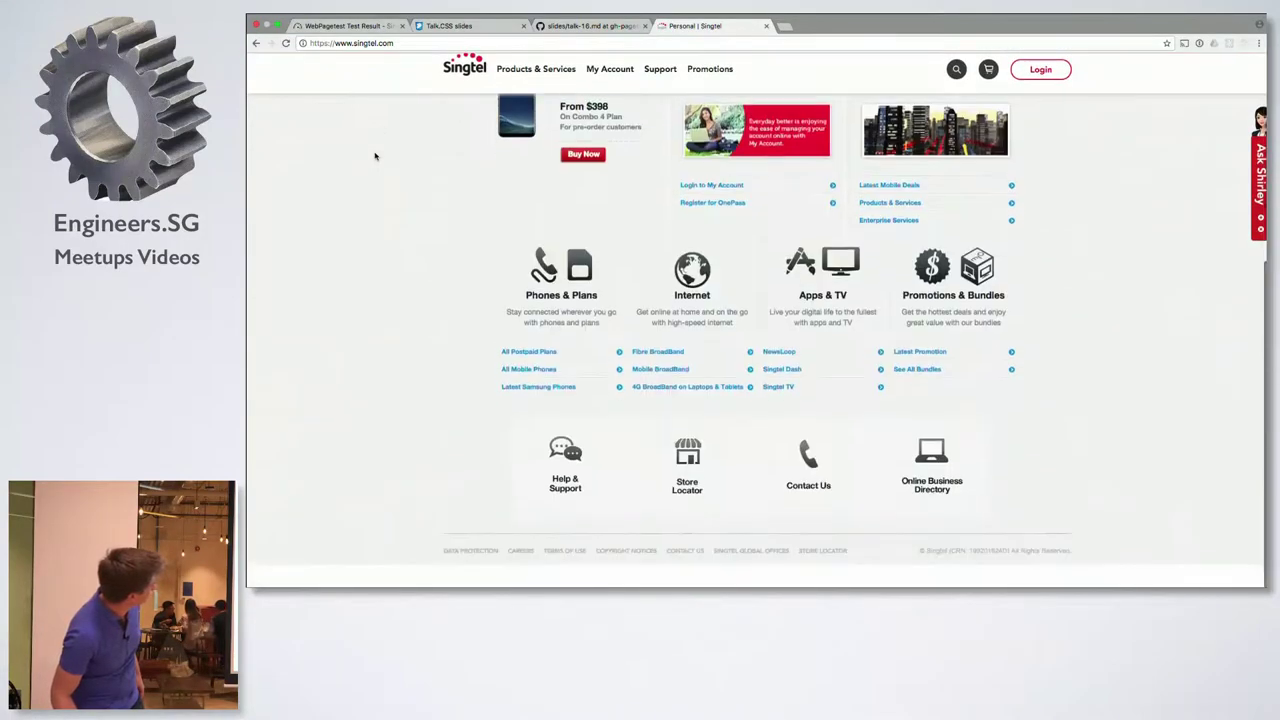
pyautogui.scroll(6, 375, 156)
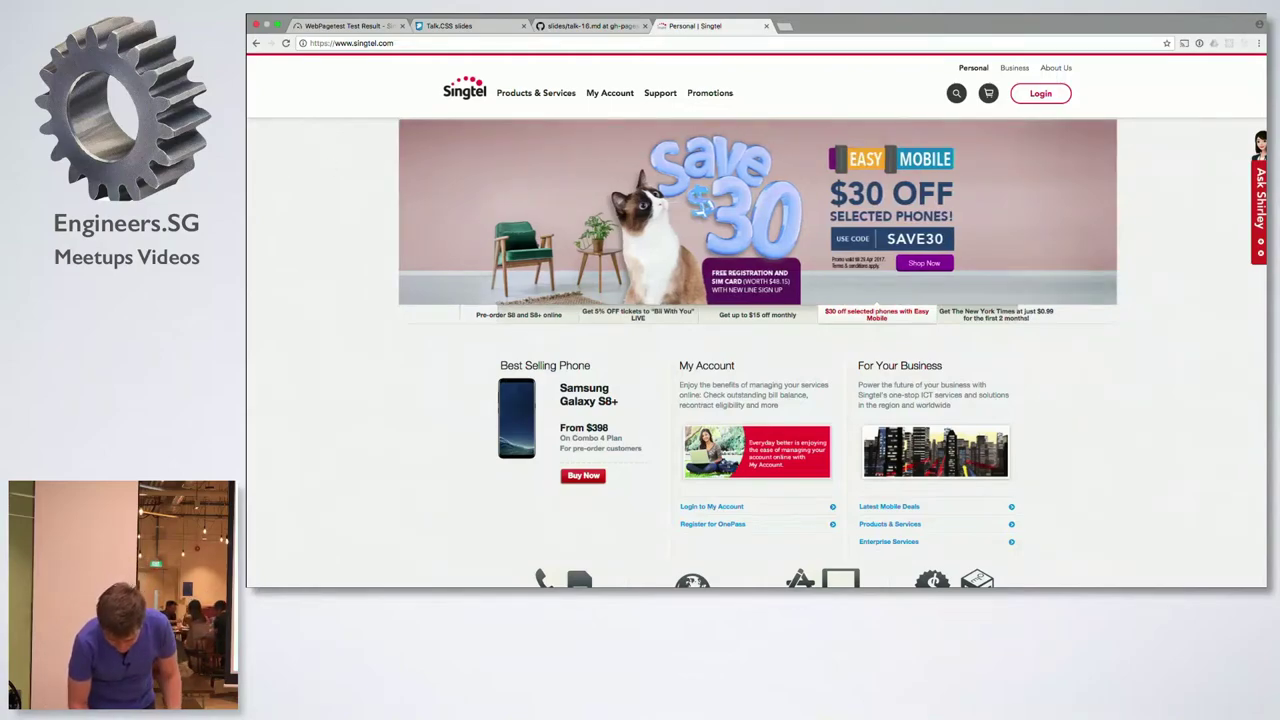
pyautogui.press('super+Tab')
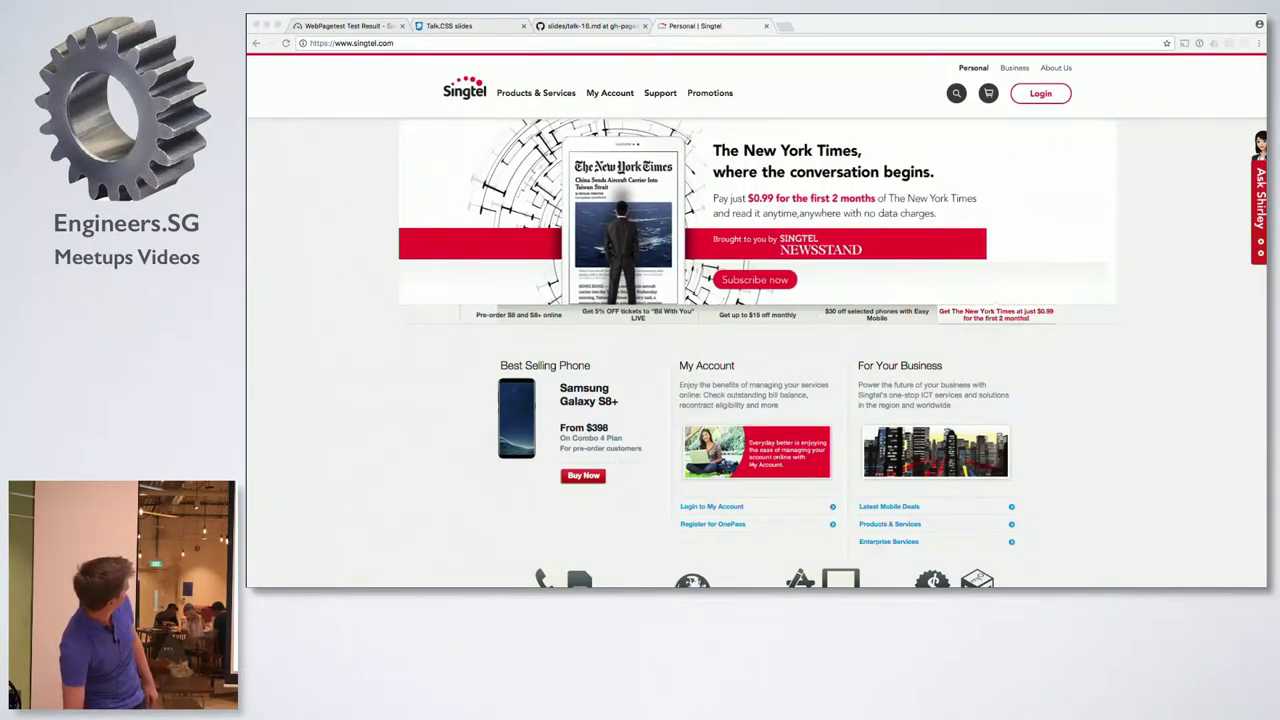
# Take Chrome out of fullscreen and drag the Firefox singtel.com window over it
pyautogui.click(280, 24)
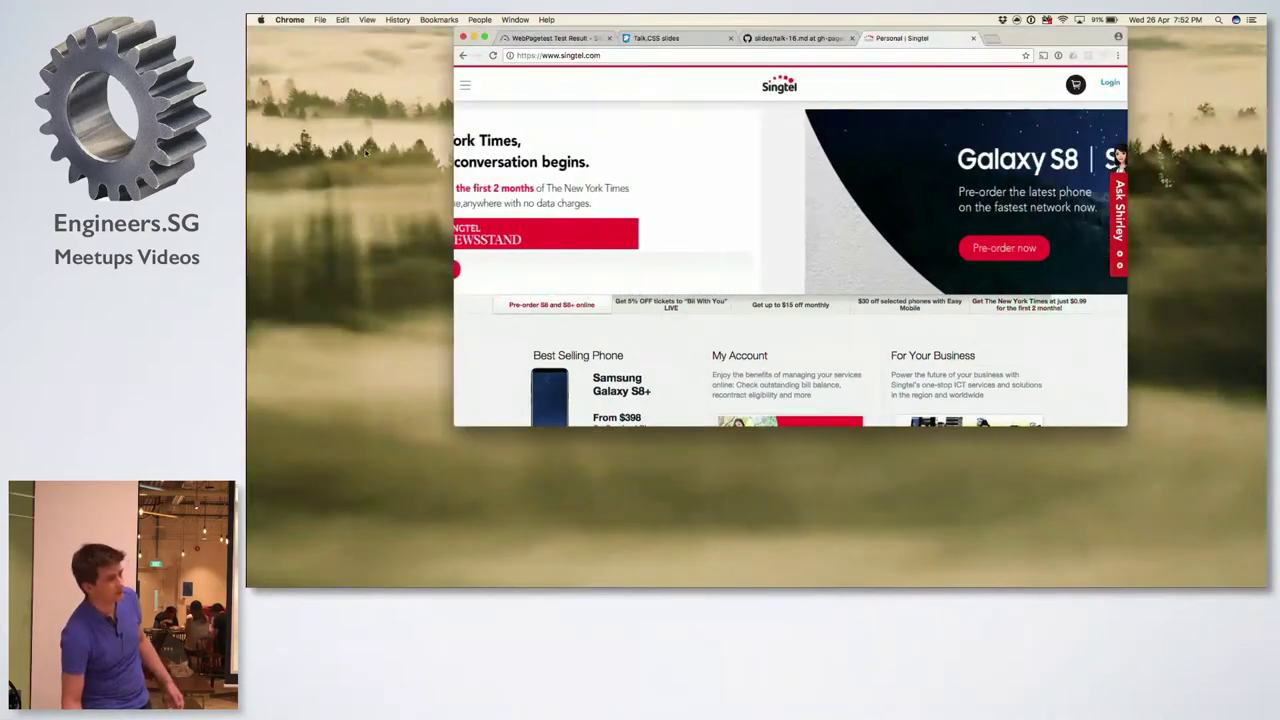
pyautogui.click(366, 152)
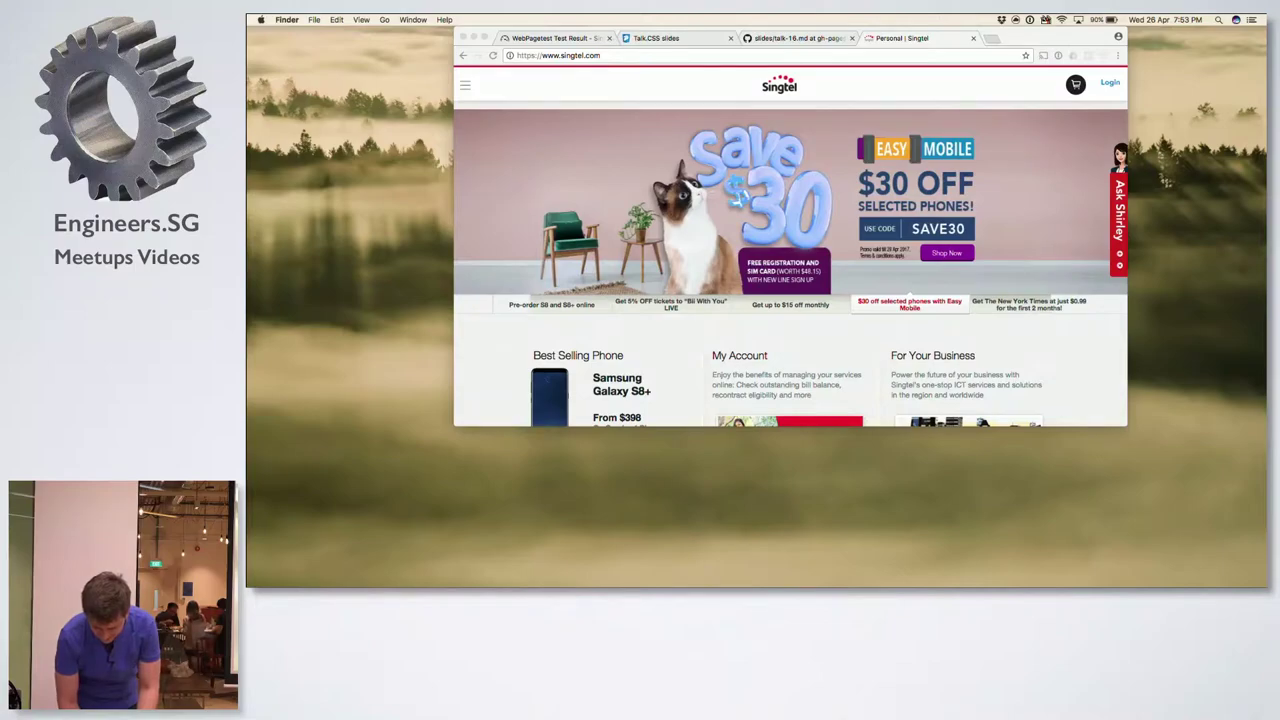
pyautogui.moveTo(247, 134); pyautogui.dragTo(625, 102)
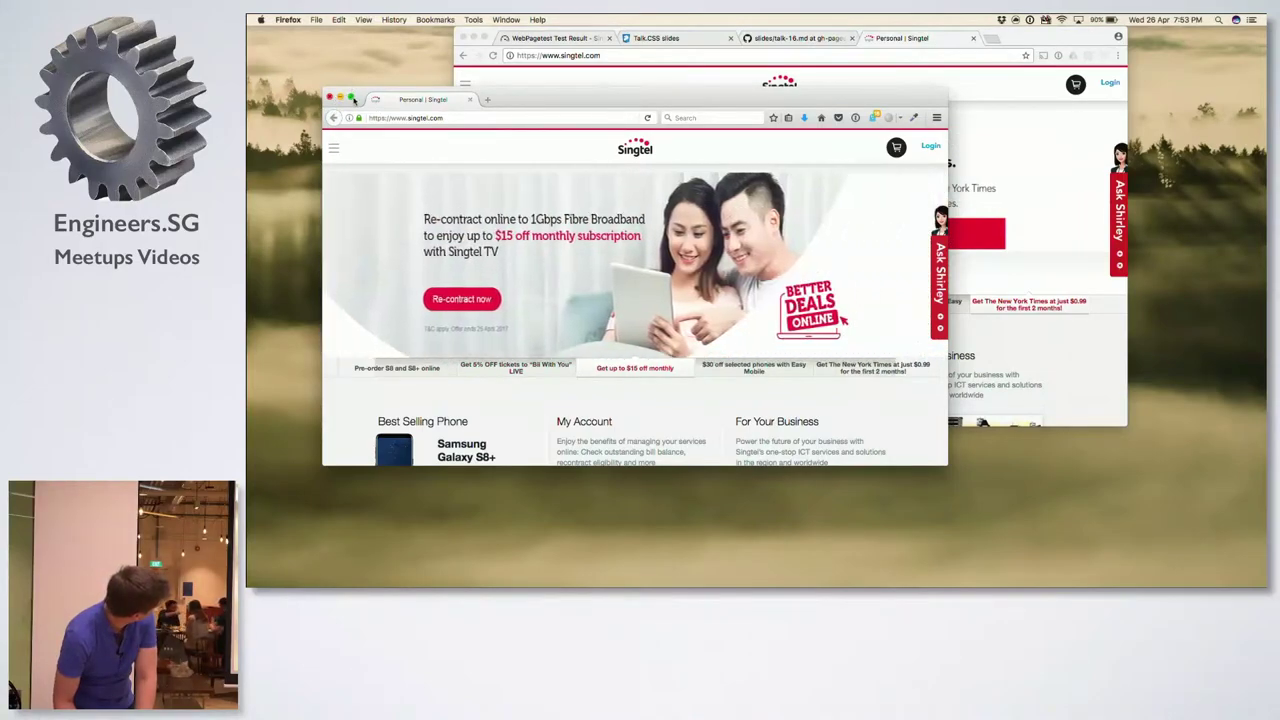
# Make Firefox full-screen, reload Singtel, and preview the Products & Services and My Account menus
pyautogui.click(351, 98)
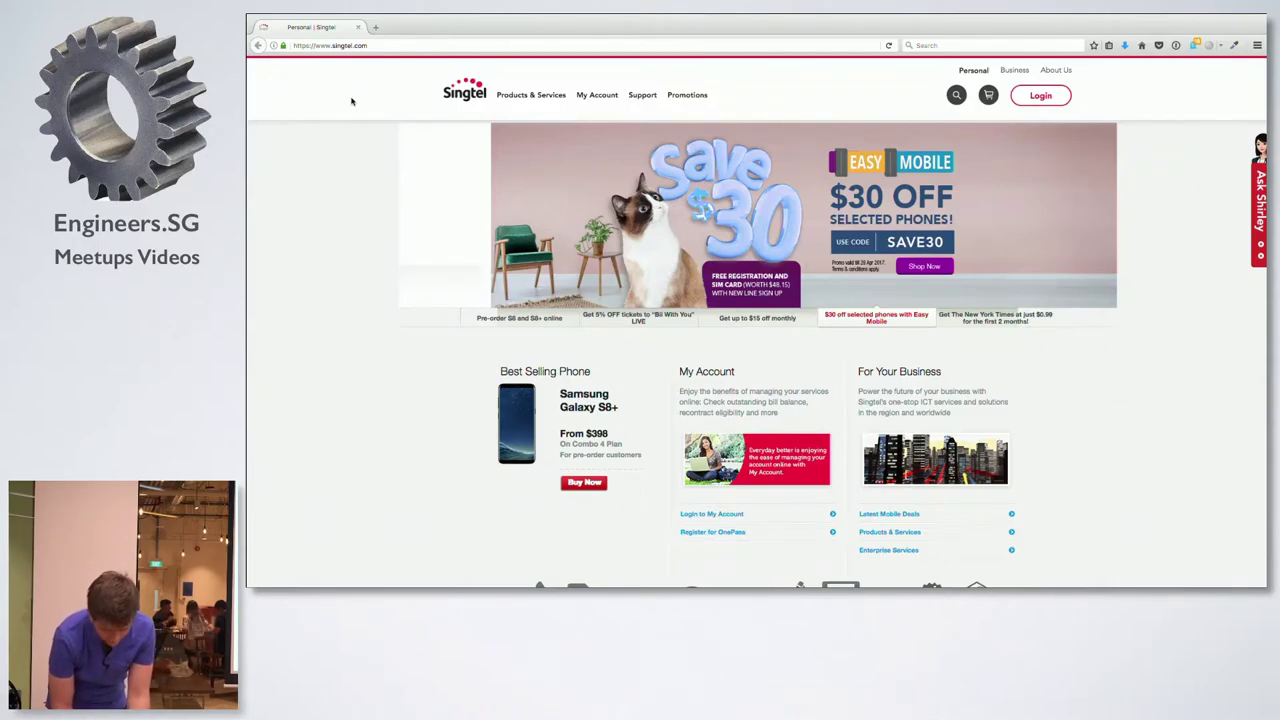
pyautogui.press('super+r')
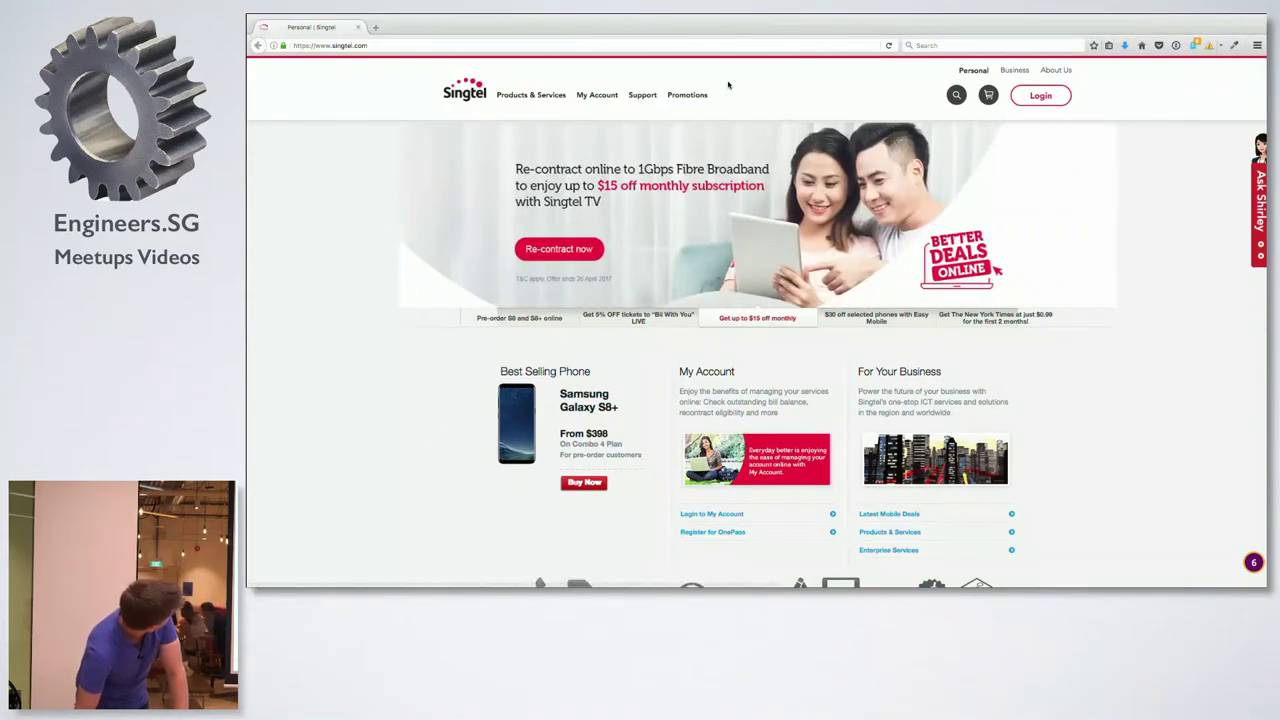
pyautogui.moveTo(553, 95)
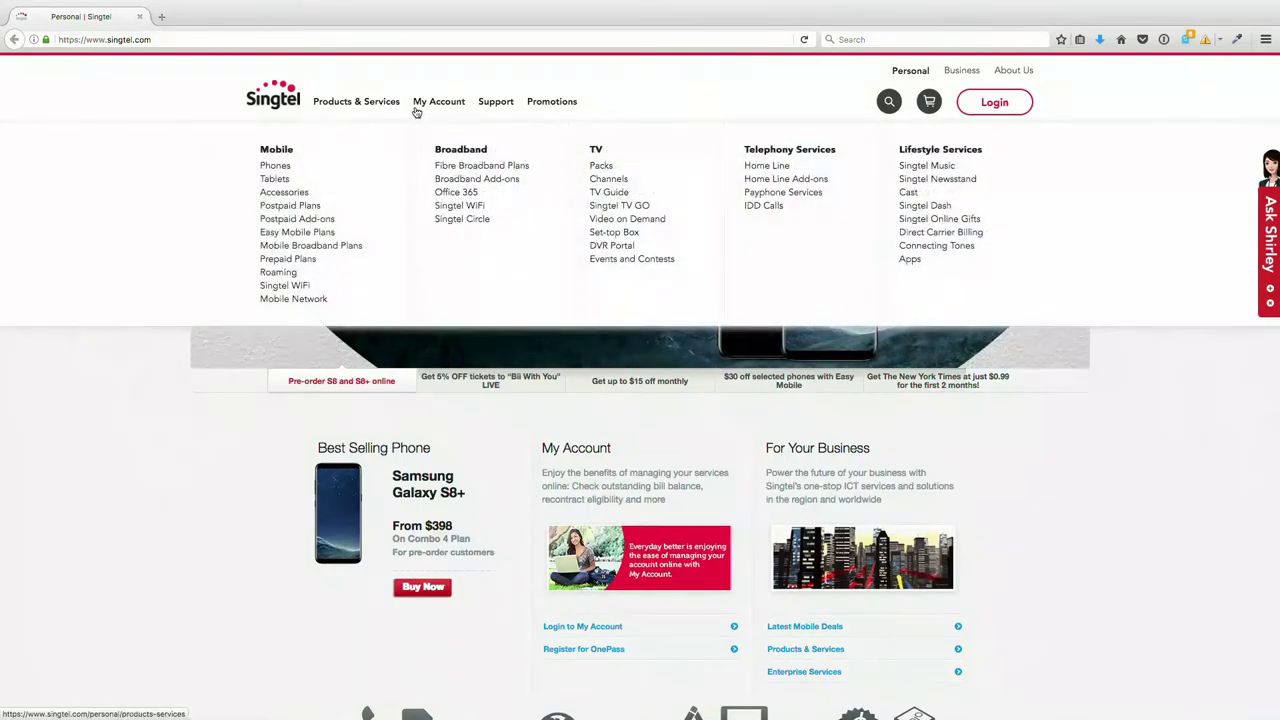
pyautogui.moveTo(424, 106)
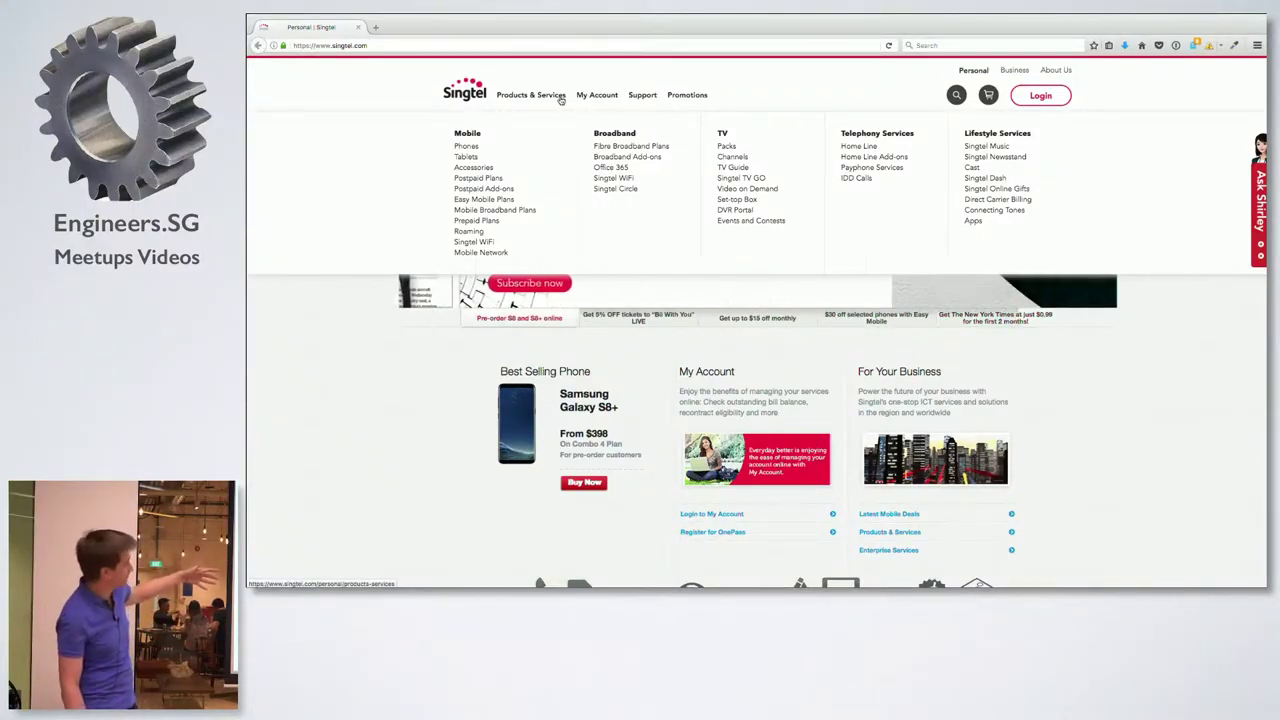
pyautogui.moveTo(588, 96)
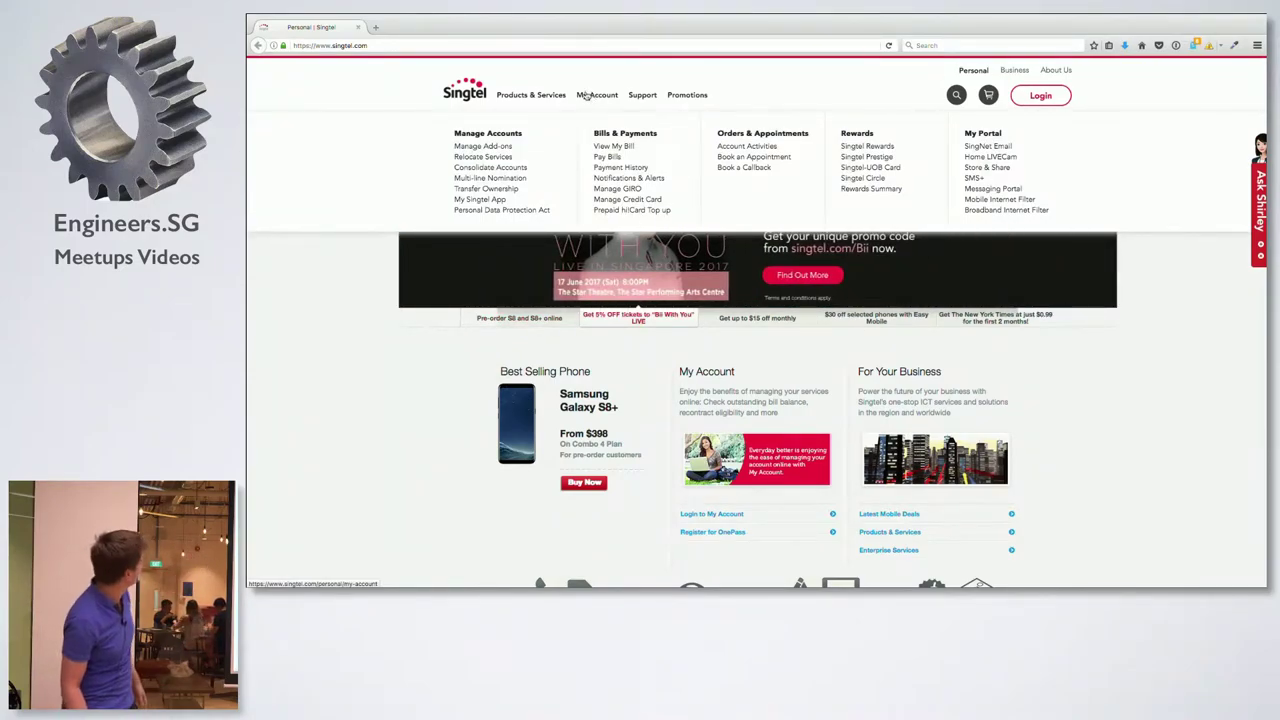
pyautogui.moveTo(346, 19)
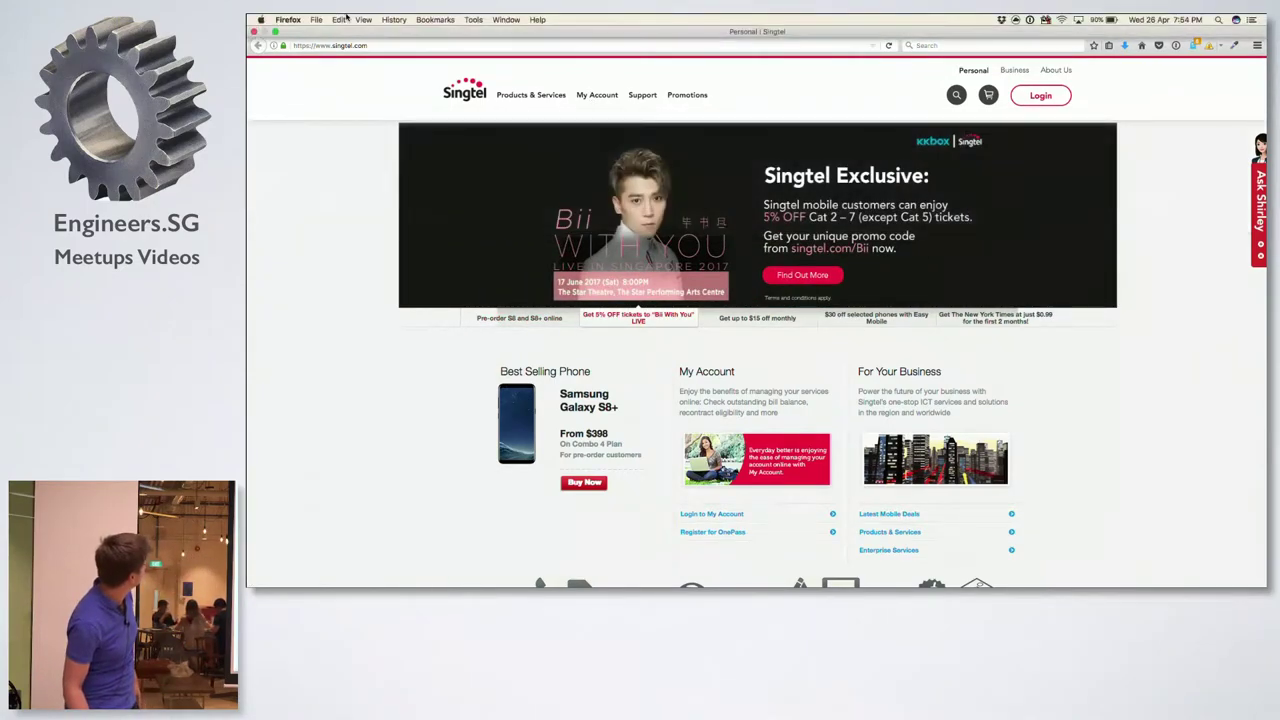
# Open Firefox's Inspector on the Singtel homepage, then bring the Chrome Singtel window forward
pyautogui.click(274, 31)
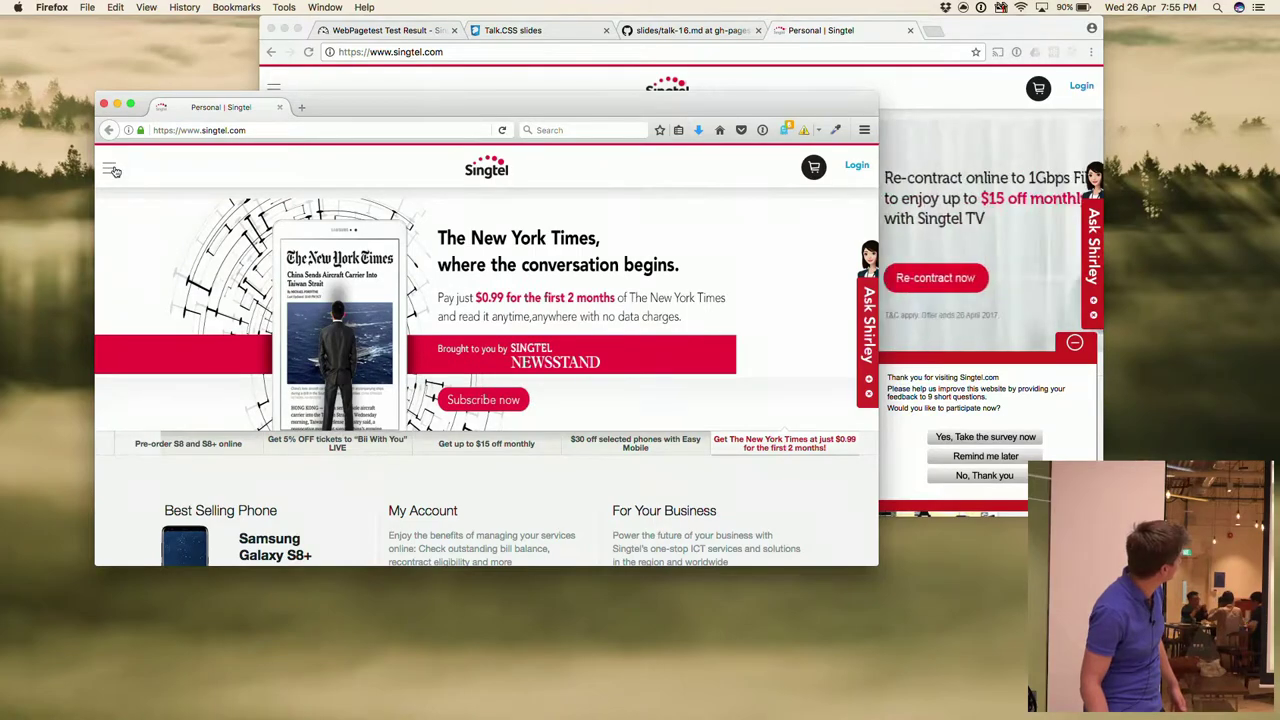
pyautogui.click(110, 167)
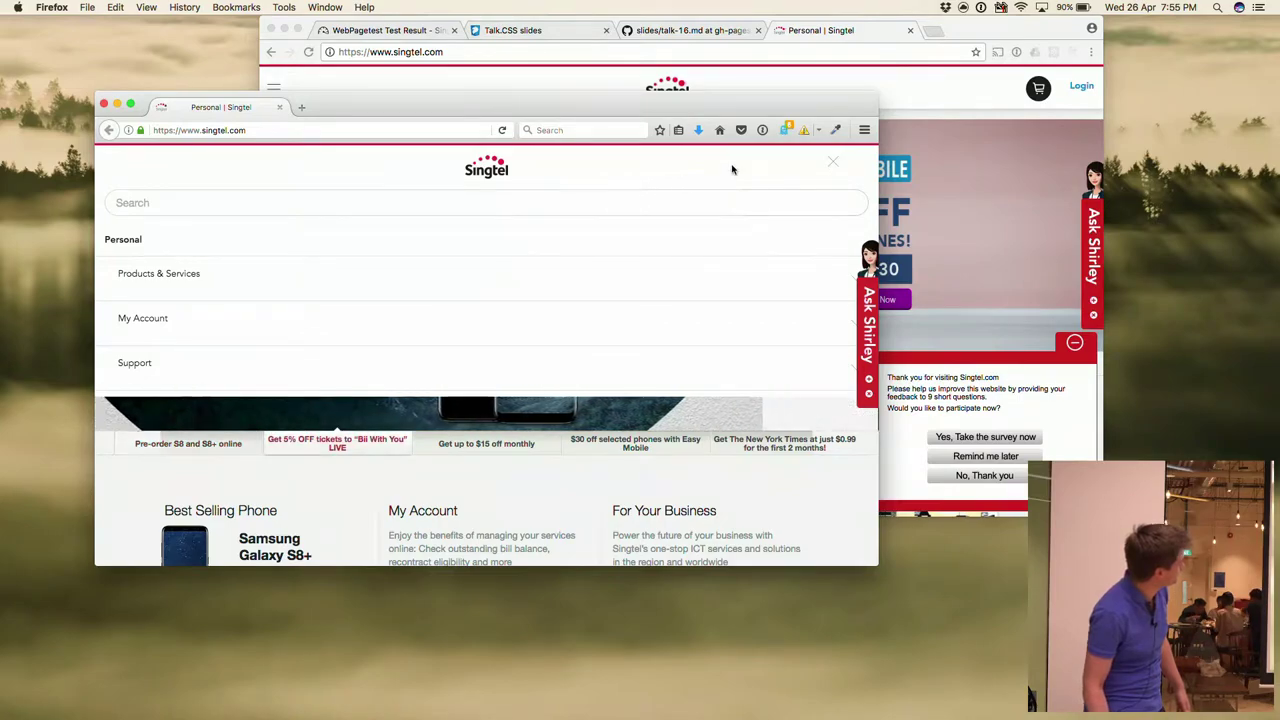
pyautogui.rightClick(833, 165)
pyautogui.click(831, 165)
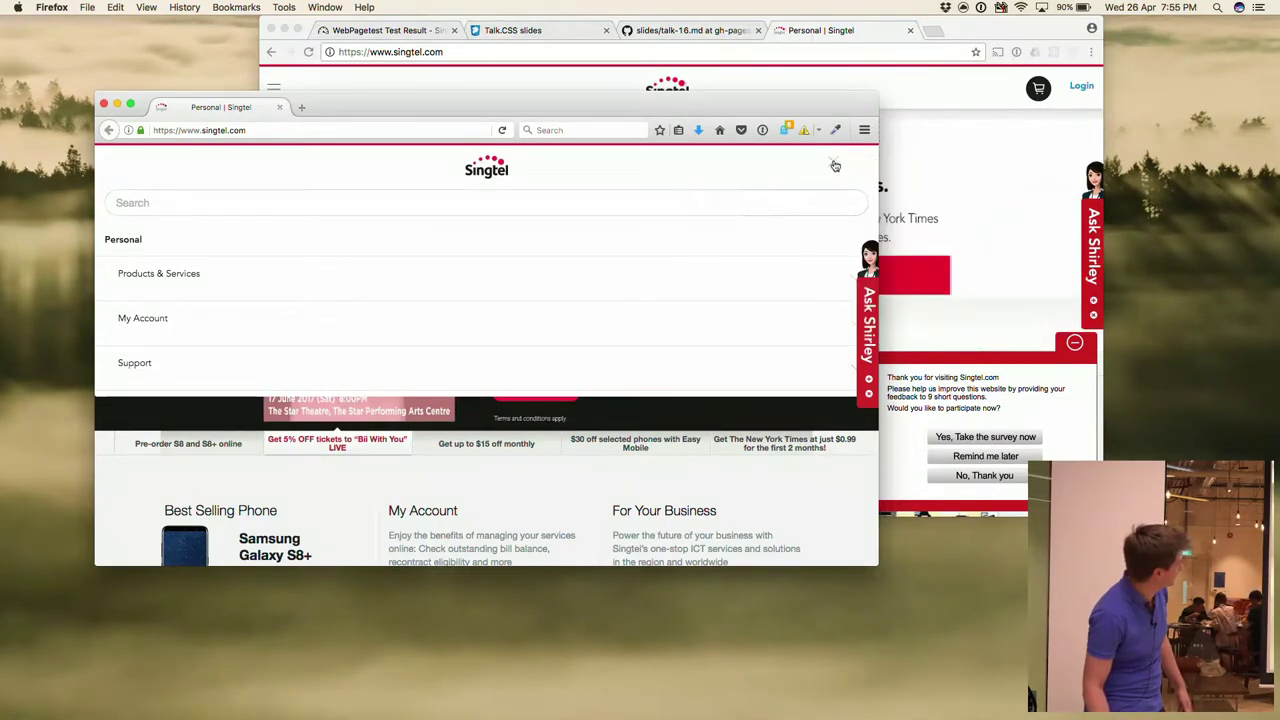
pyautogui.click(832, 165)
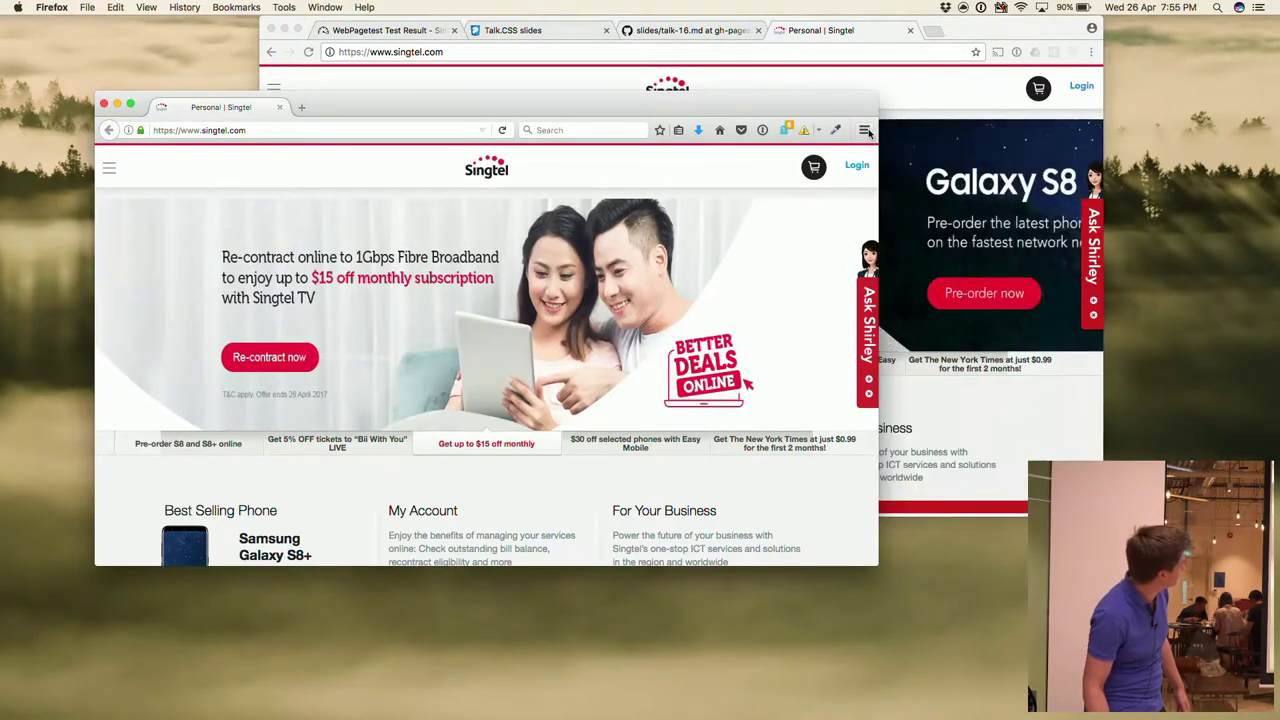
pyautogui.click(865, 130)
pyautogui.click(866, 131)
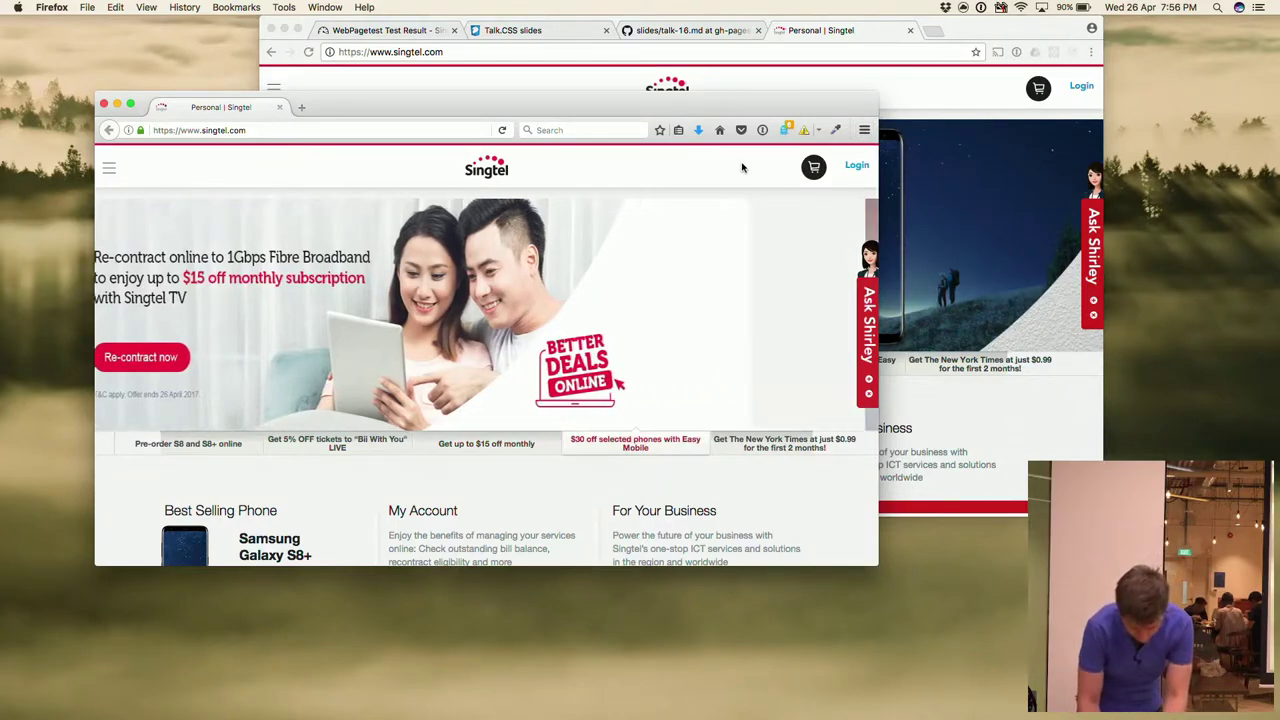
pyautogui.press('super+alt+i')
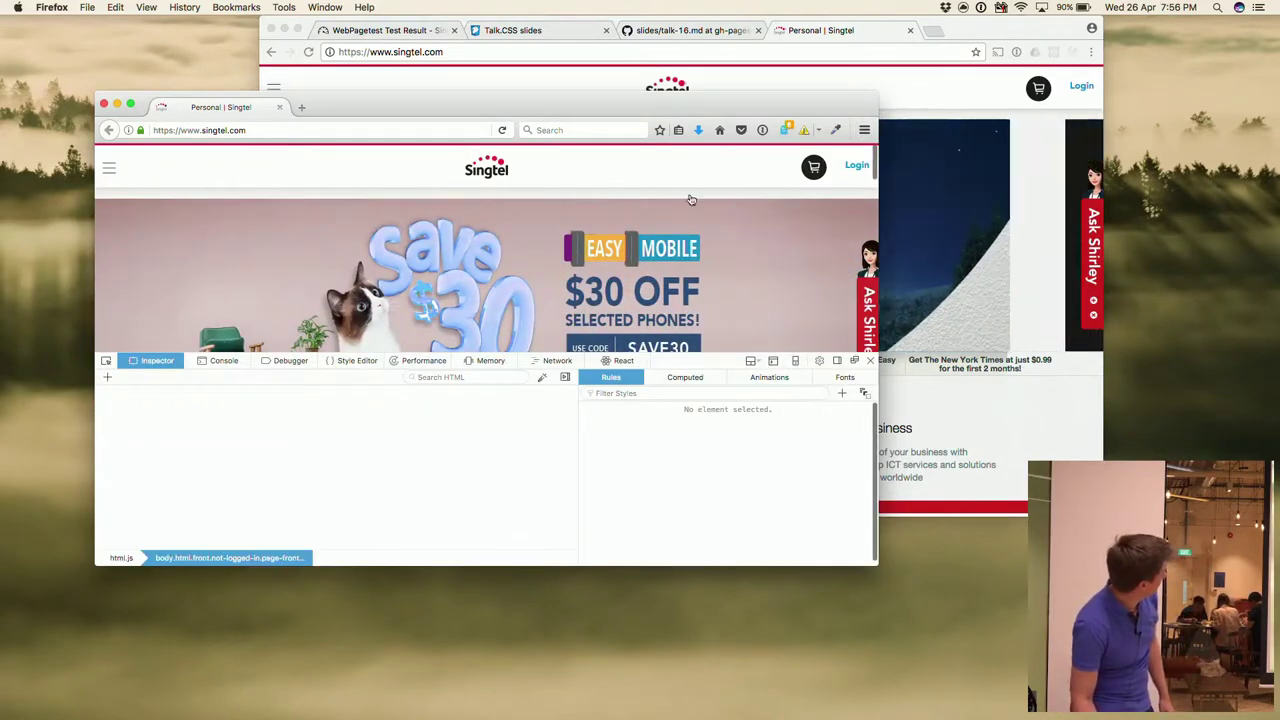
pyautogui.click(325, 84)
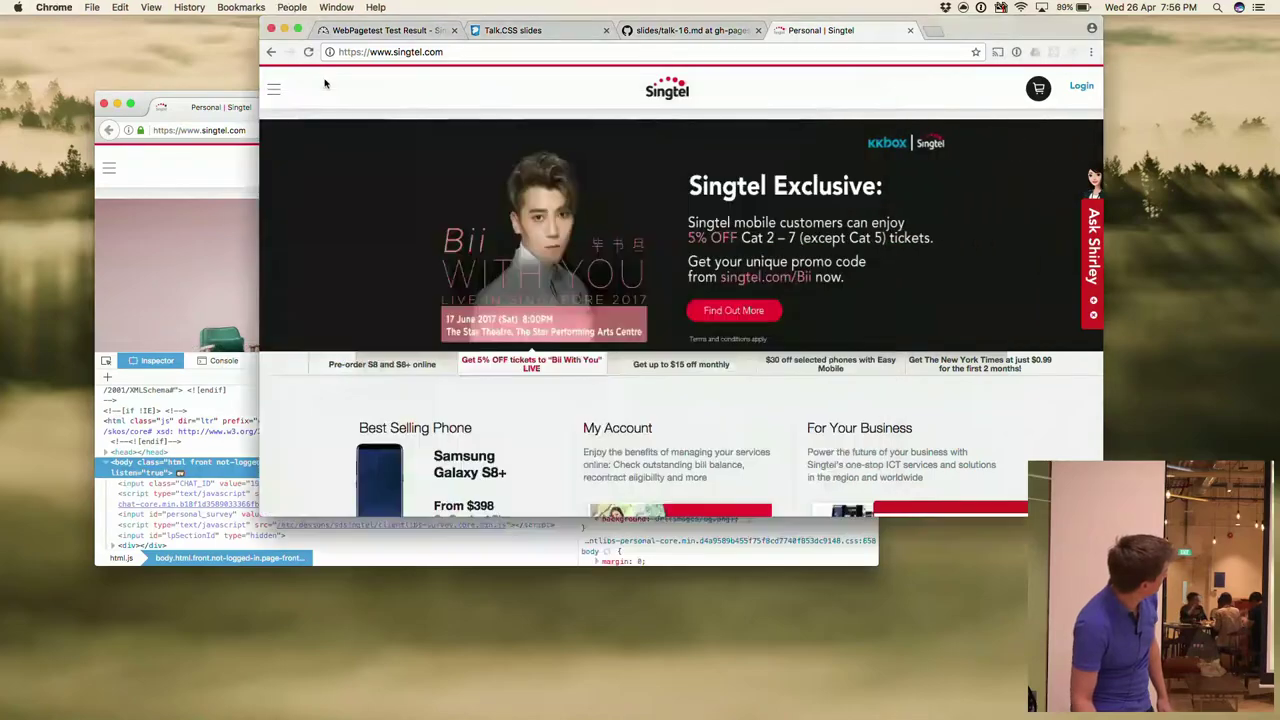
# Show the WebPagetest Test Result tab with Chrome maximised to full screen
pyautogui.click(355, 30)
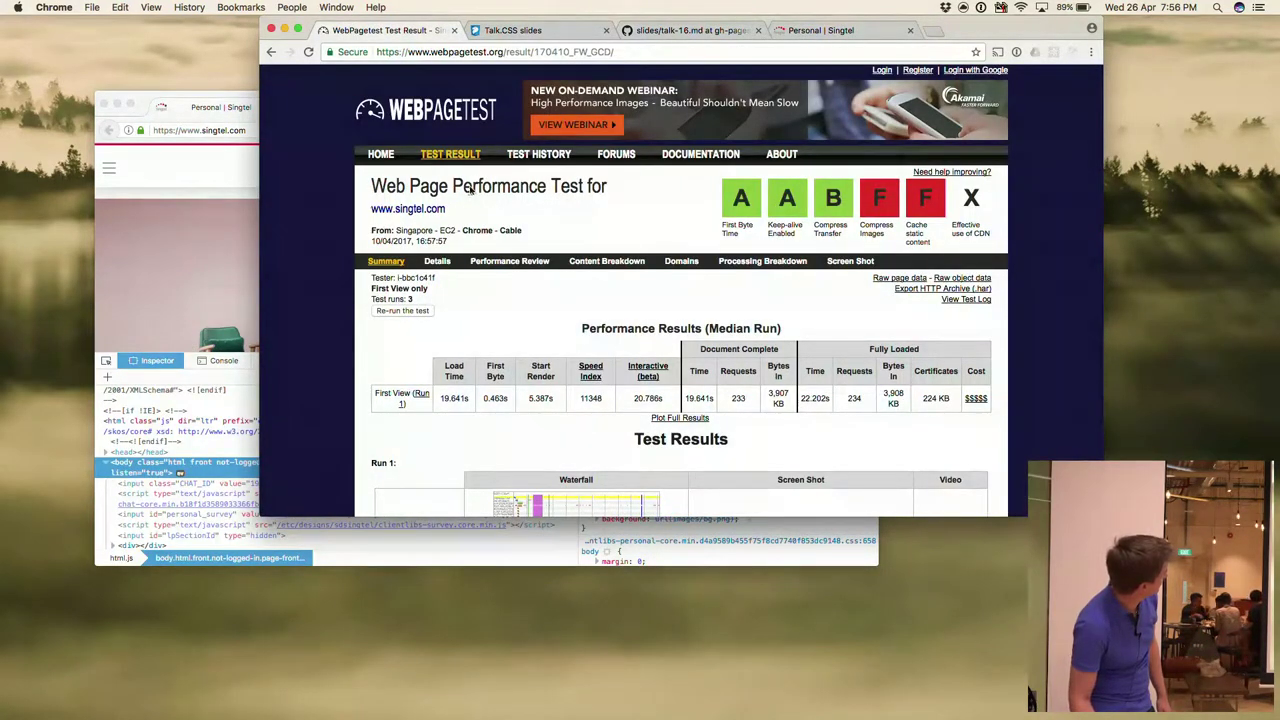
pyautogui.click(297, 30)
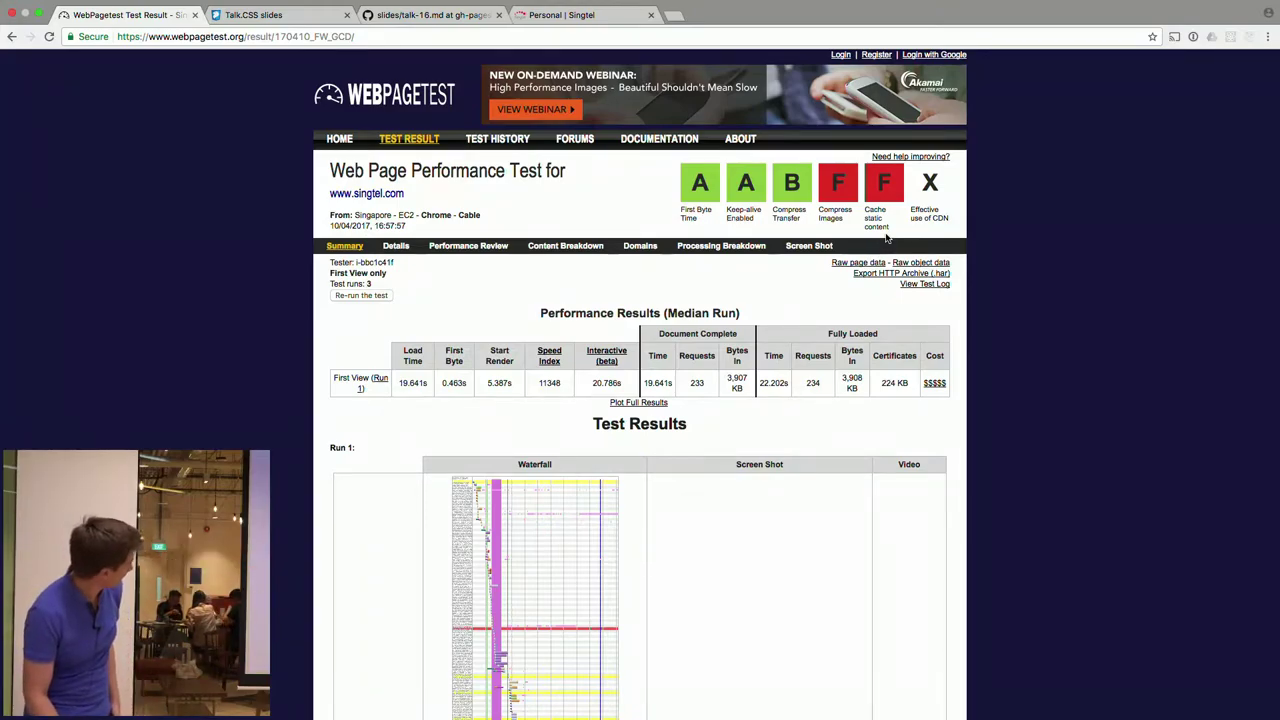
pyautogui.click(394, 246)
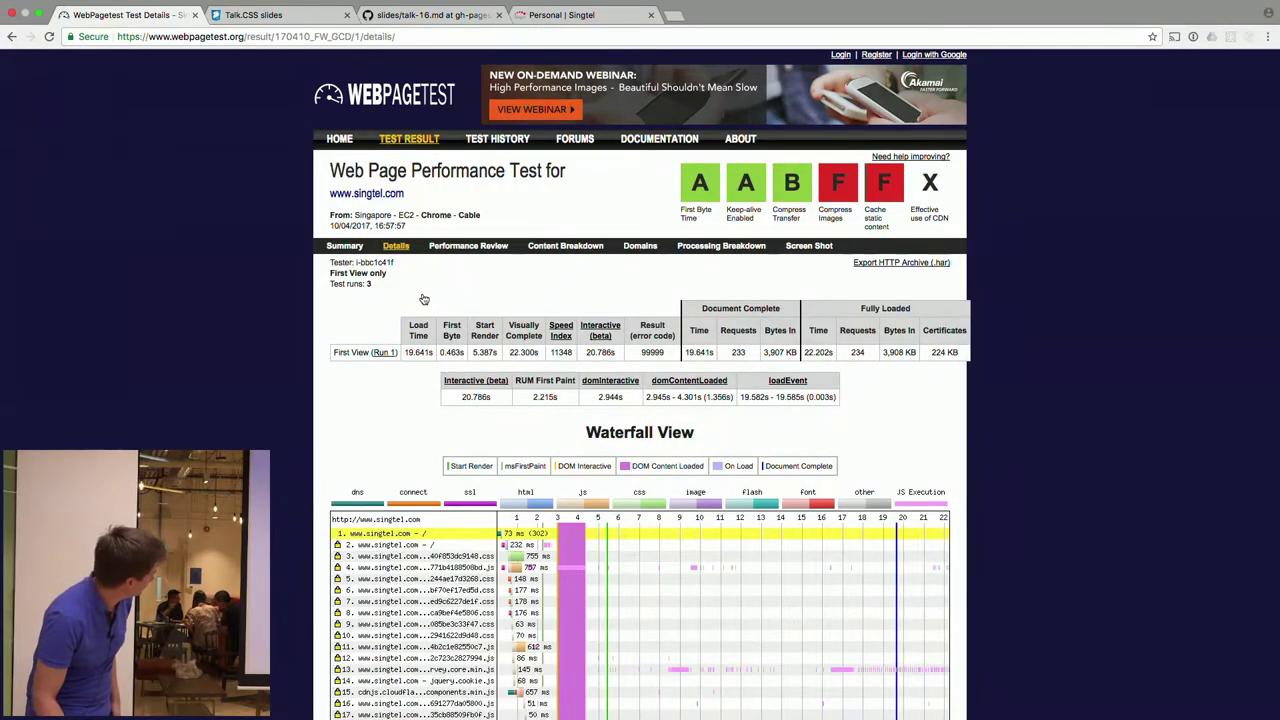
pyautogui.scroll(-2, 423, 299)
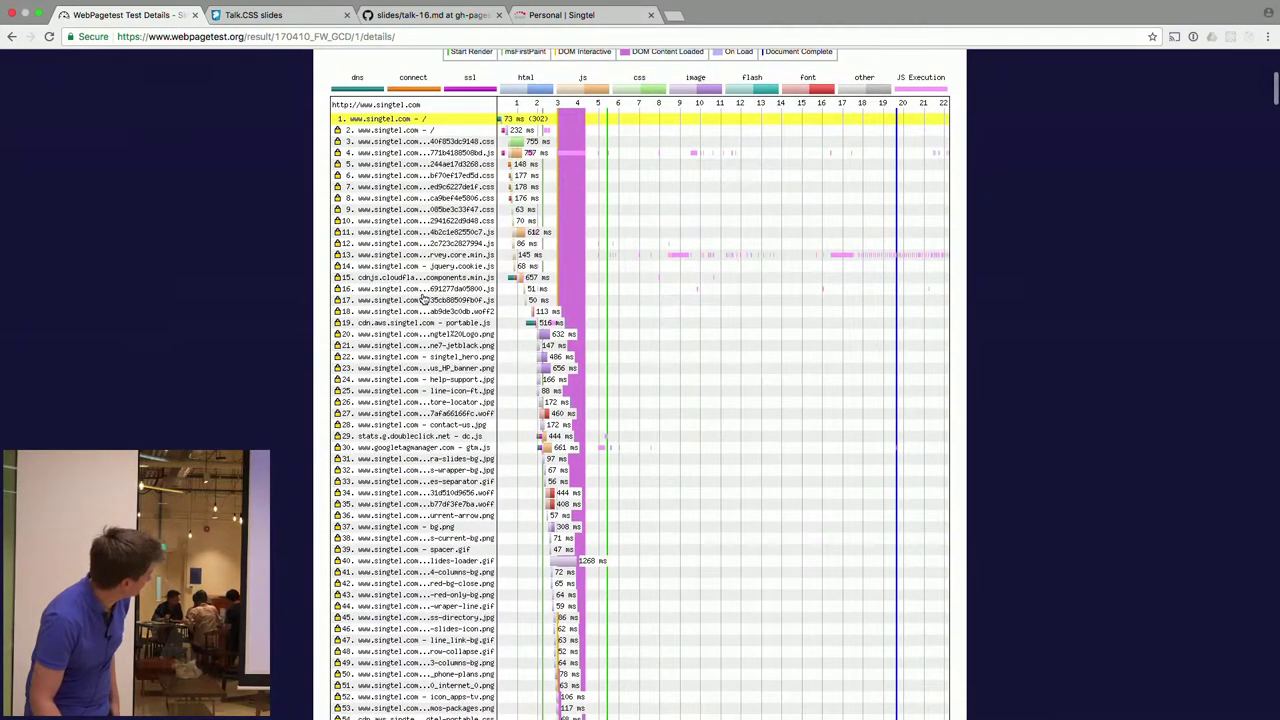
pyautogui.scroll(-2, 423, 299)
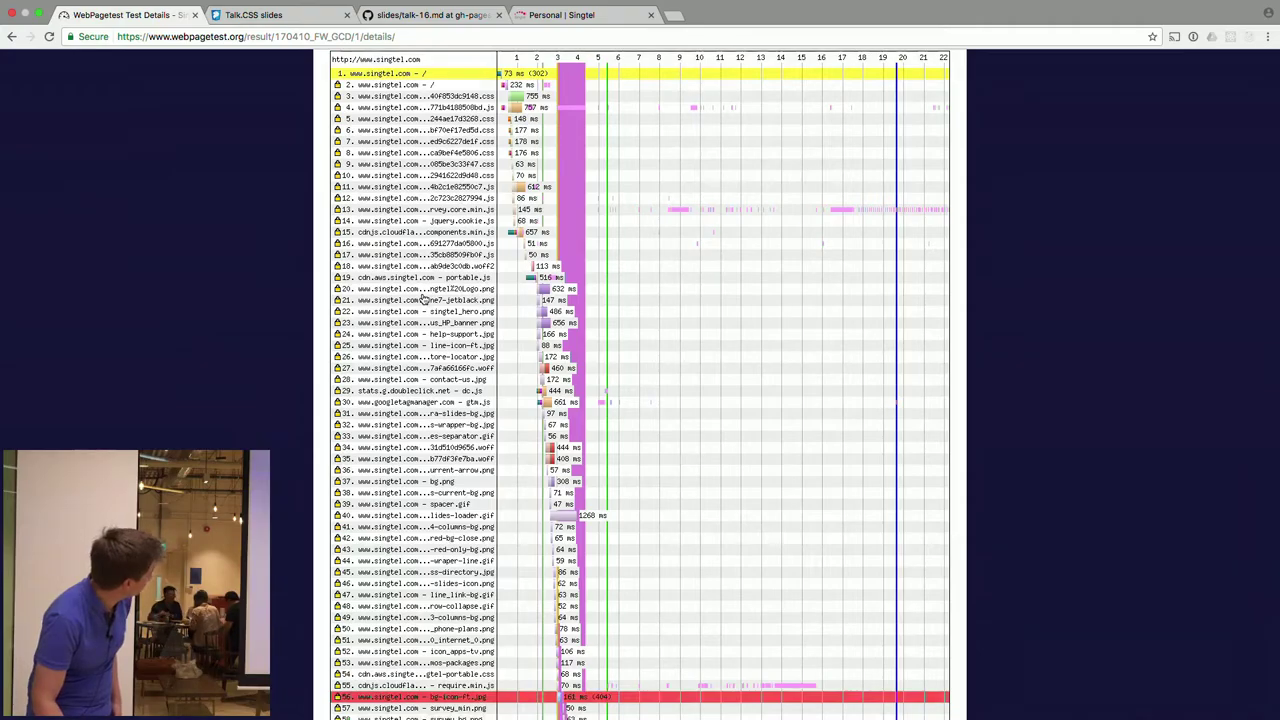
pyautogui.scroll(-15, 423, 299)
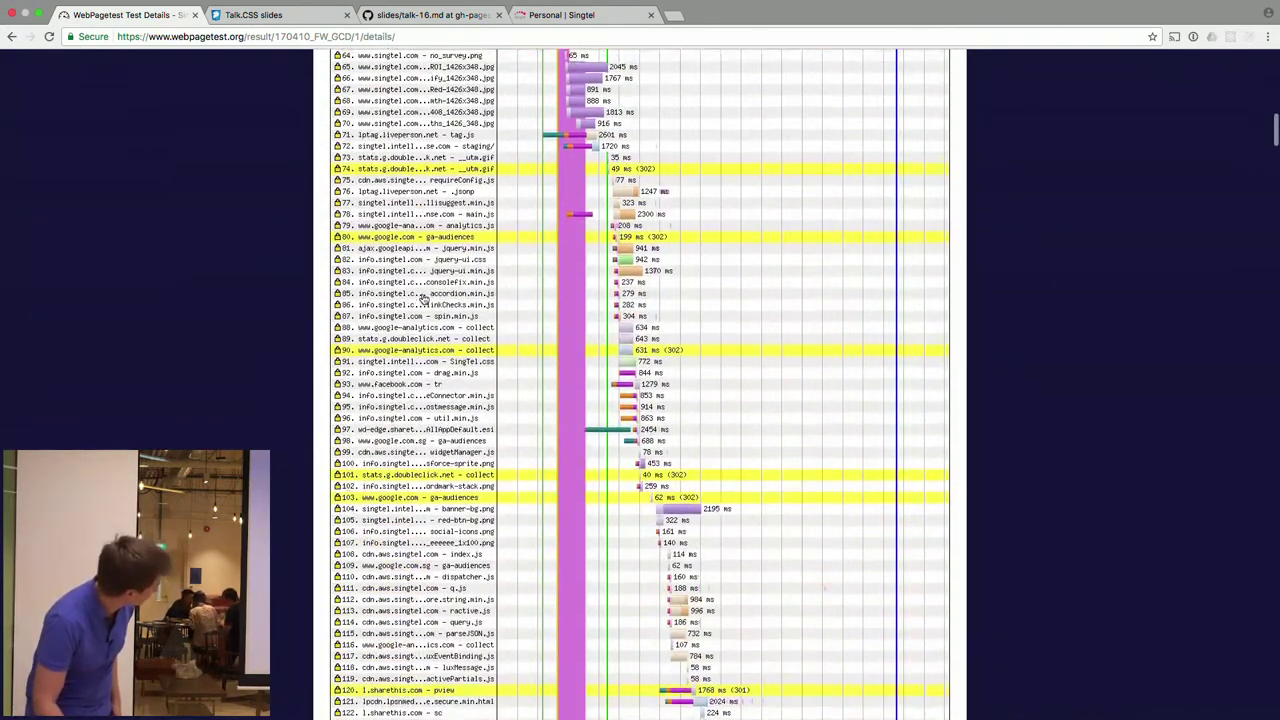
pyautogui.scroll(-20, 423, 299)
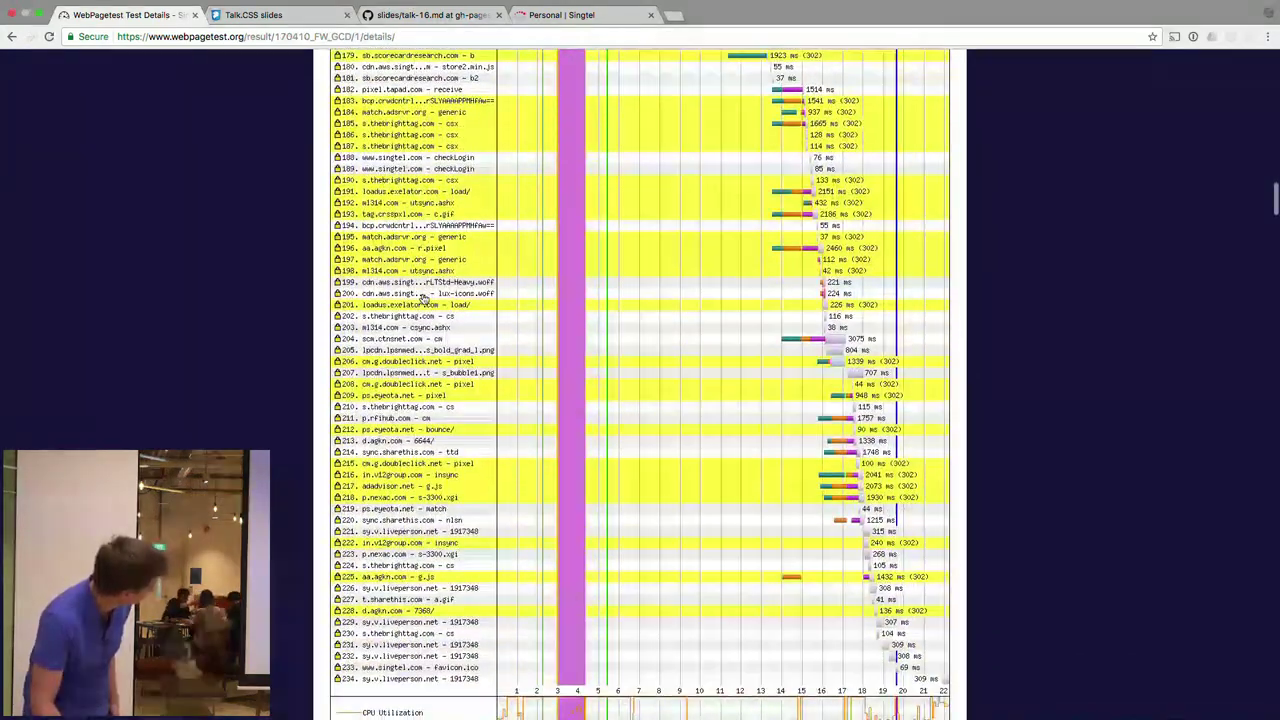
pyautogui.scroll(-14, 423, 299)
pyautogui.scroll(8, 423, 299)
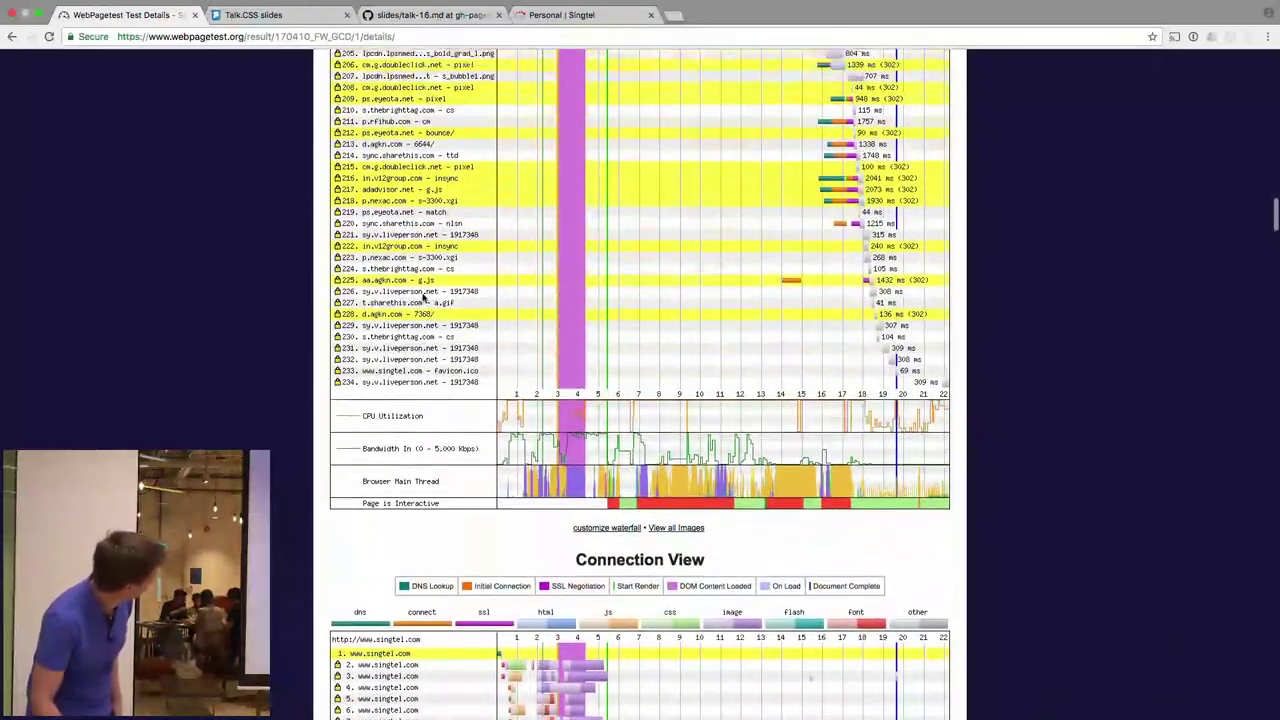
pyautogui.scroll(13, 423, 299)
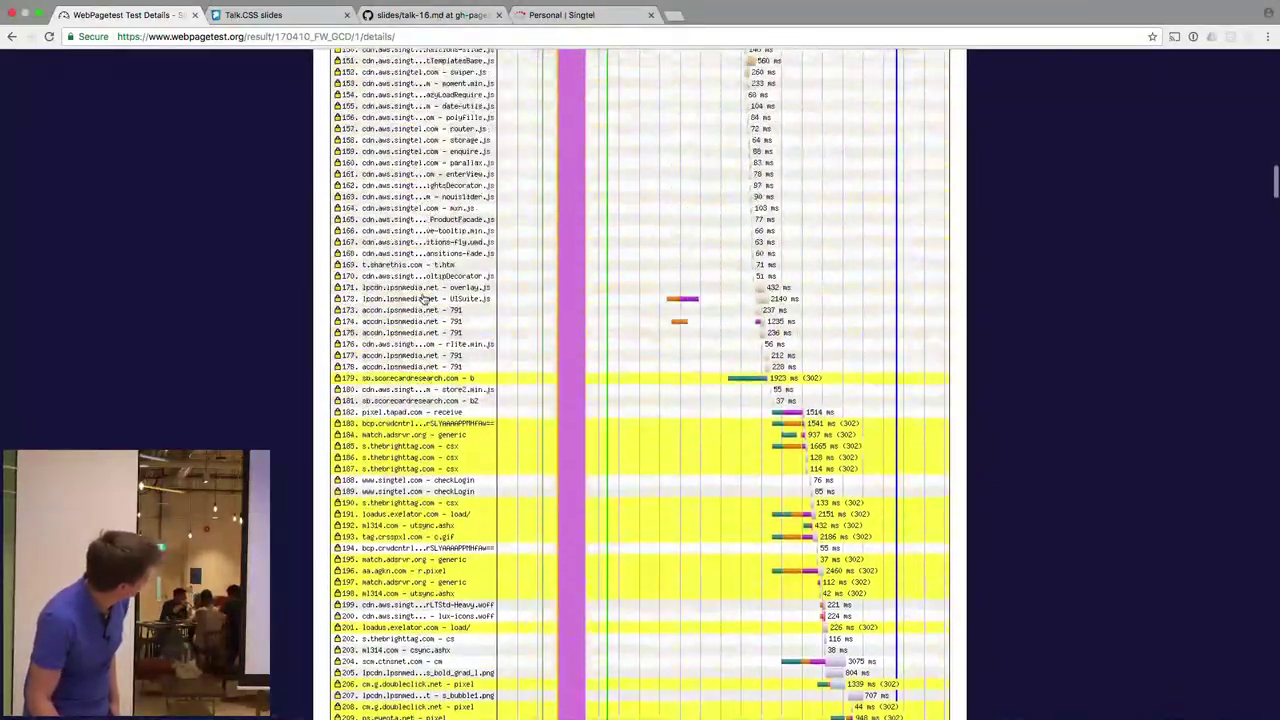
pyautogui.scroll(8, 423, 299)
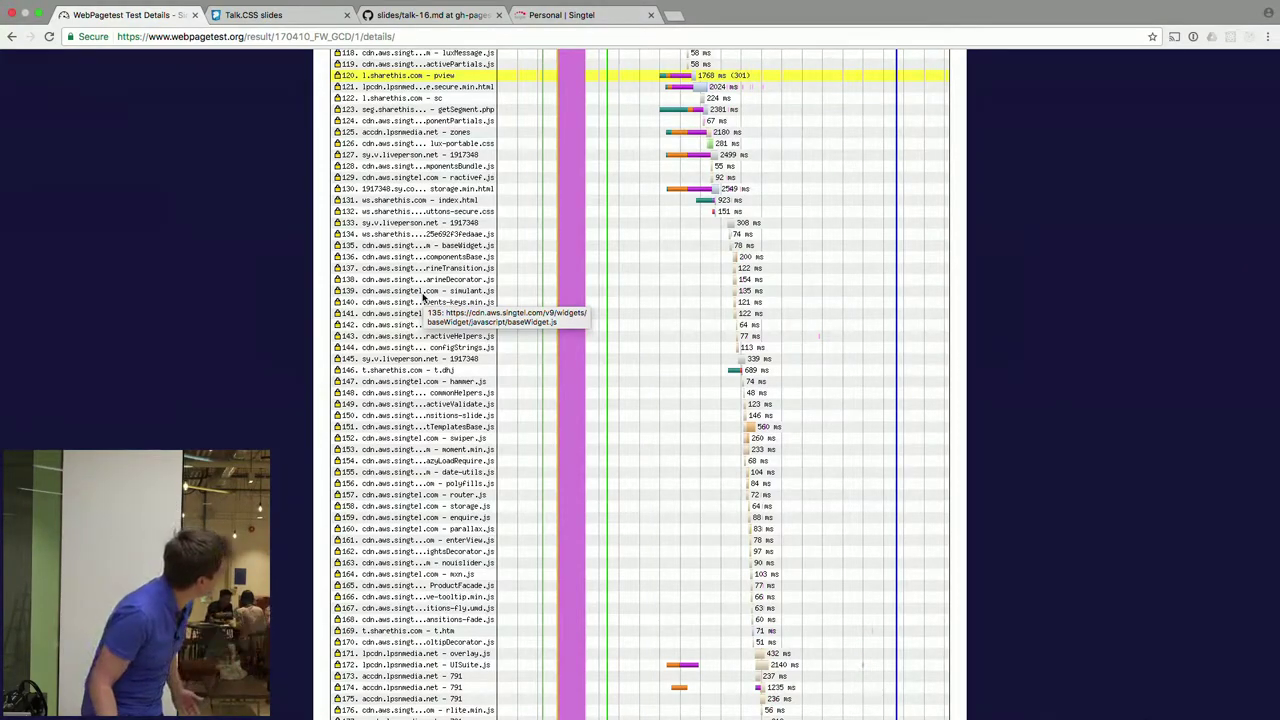
pyautogui.scroll(5, 423, 299)
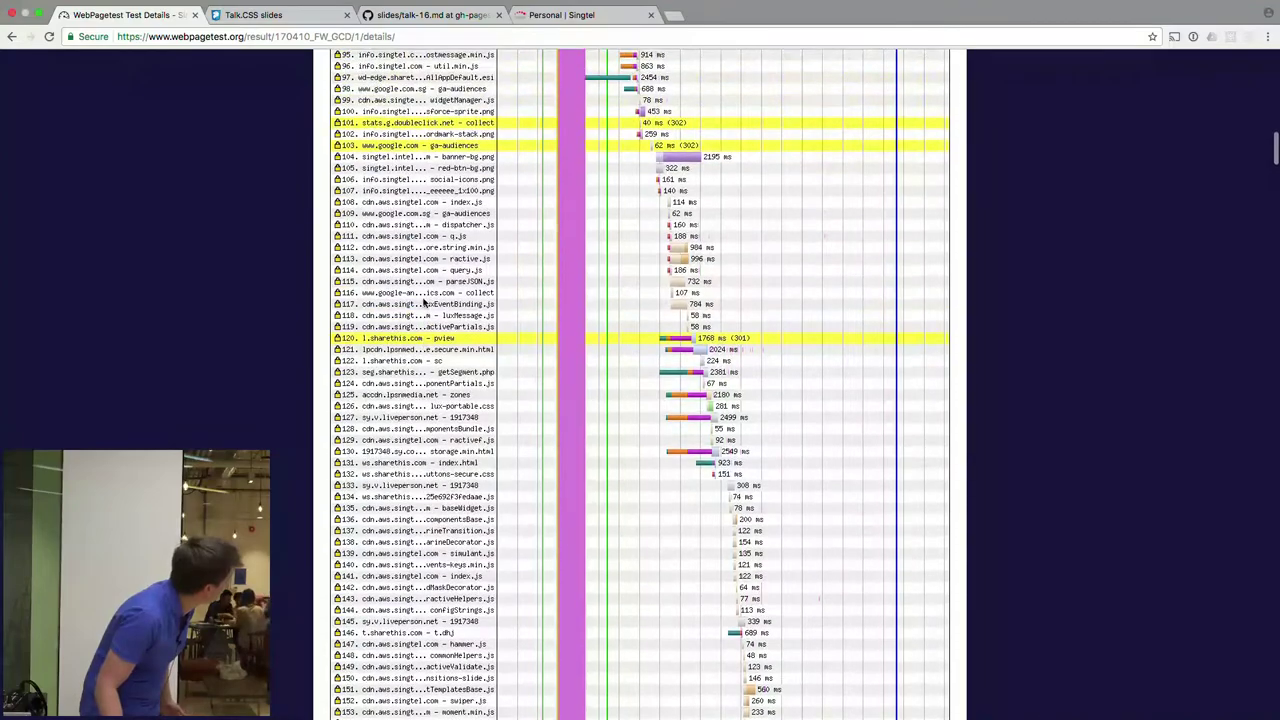
pyautogui.scroll(-2, 423, 302)
pyautogui.scroll(-2, 423, 301)
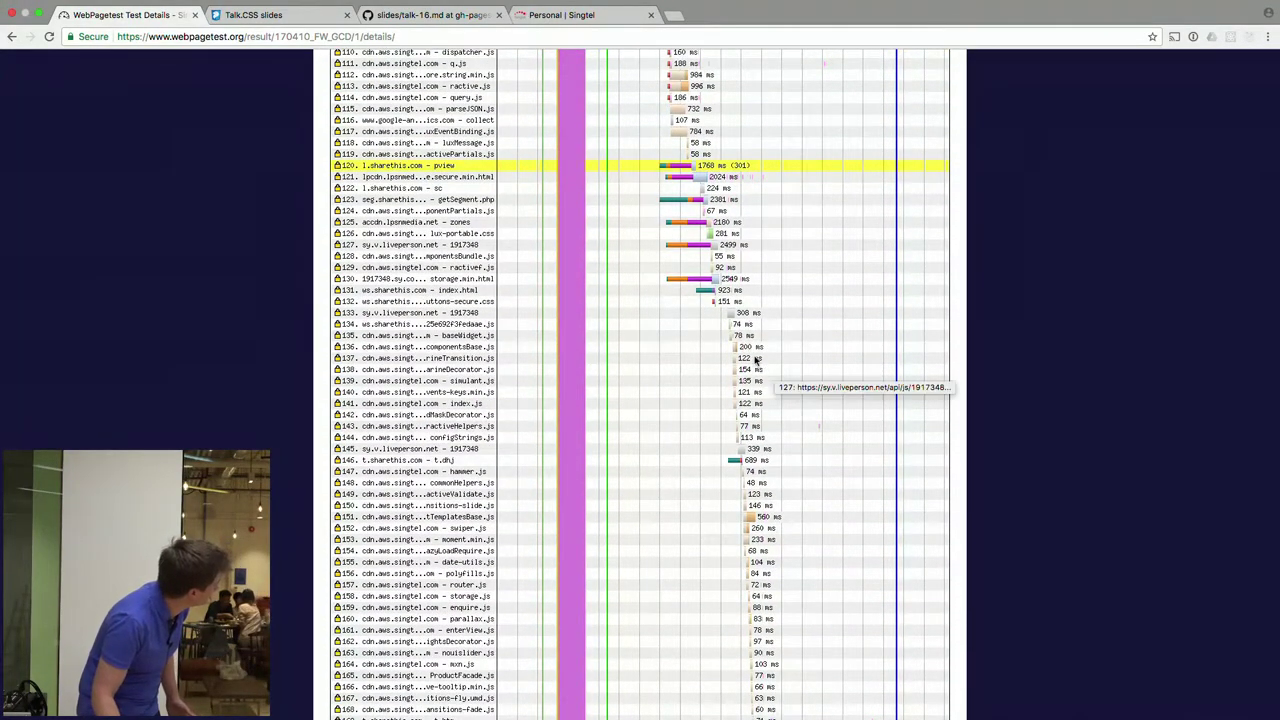
pyautogui.scroll(-6, 762, 445)
pyautogui.scroll(-10, 769, 462)
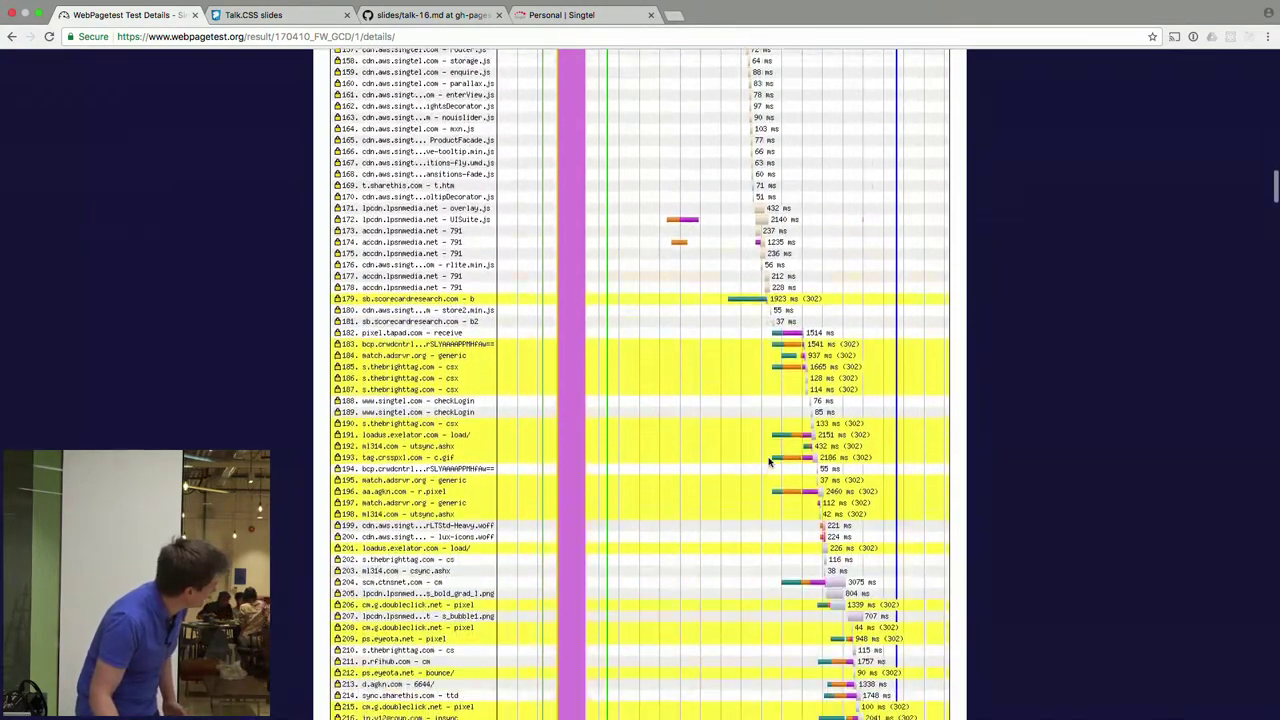
pyautogui.scroll(-7, 769, 462)
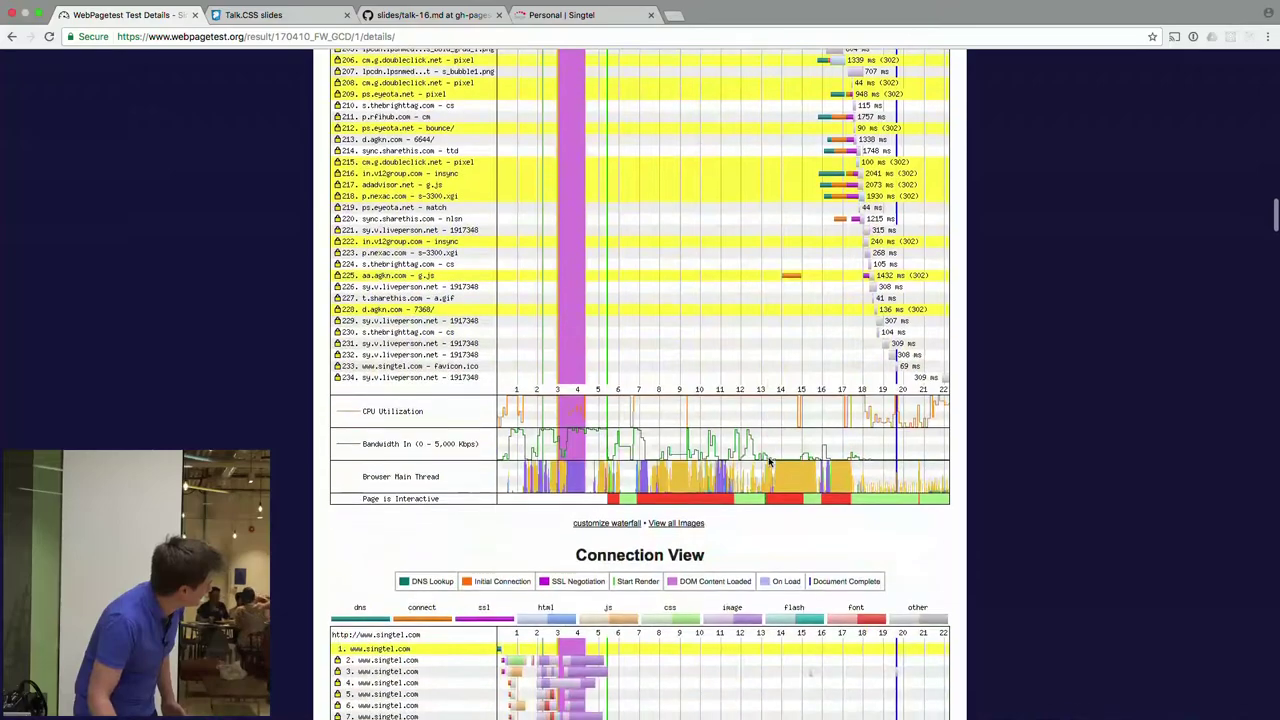
pyautogui.scroll(5, 769, 462)
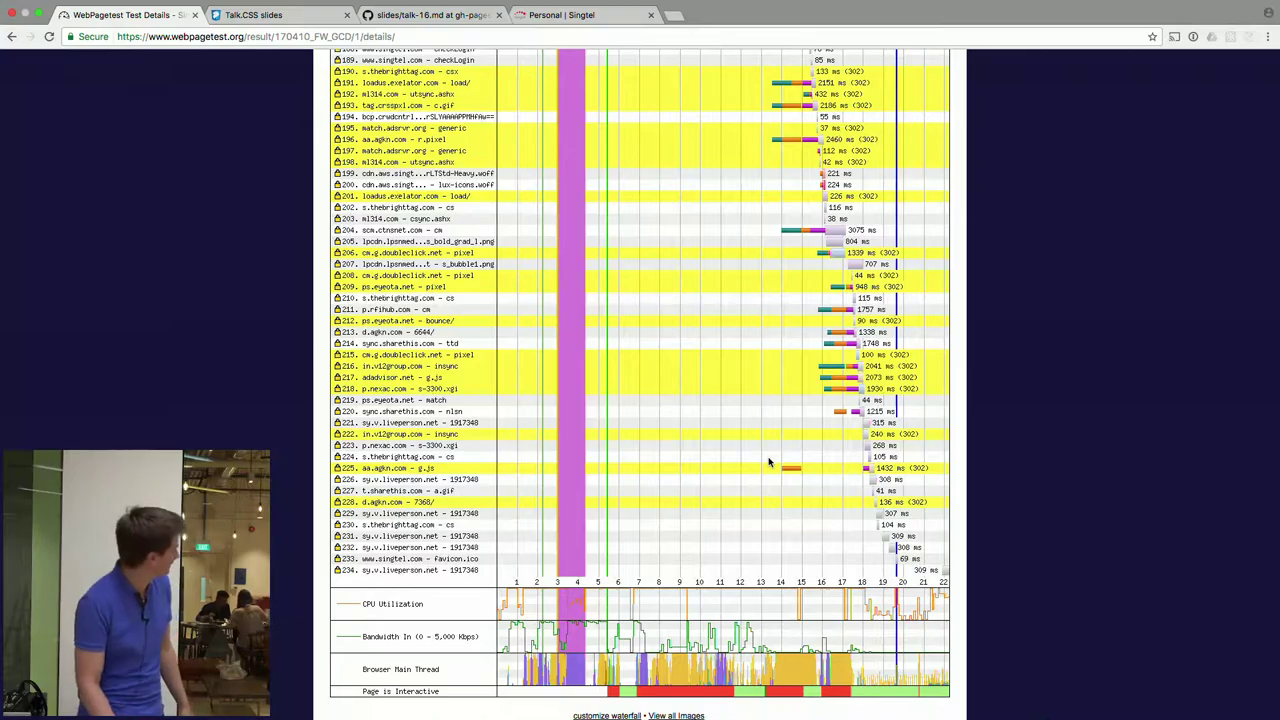
pyautogui.scroll(-4, 769, 461)
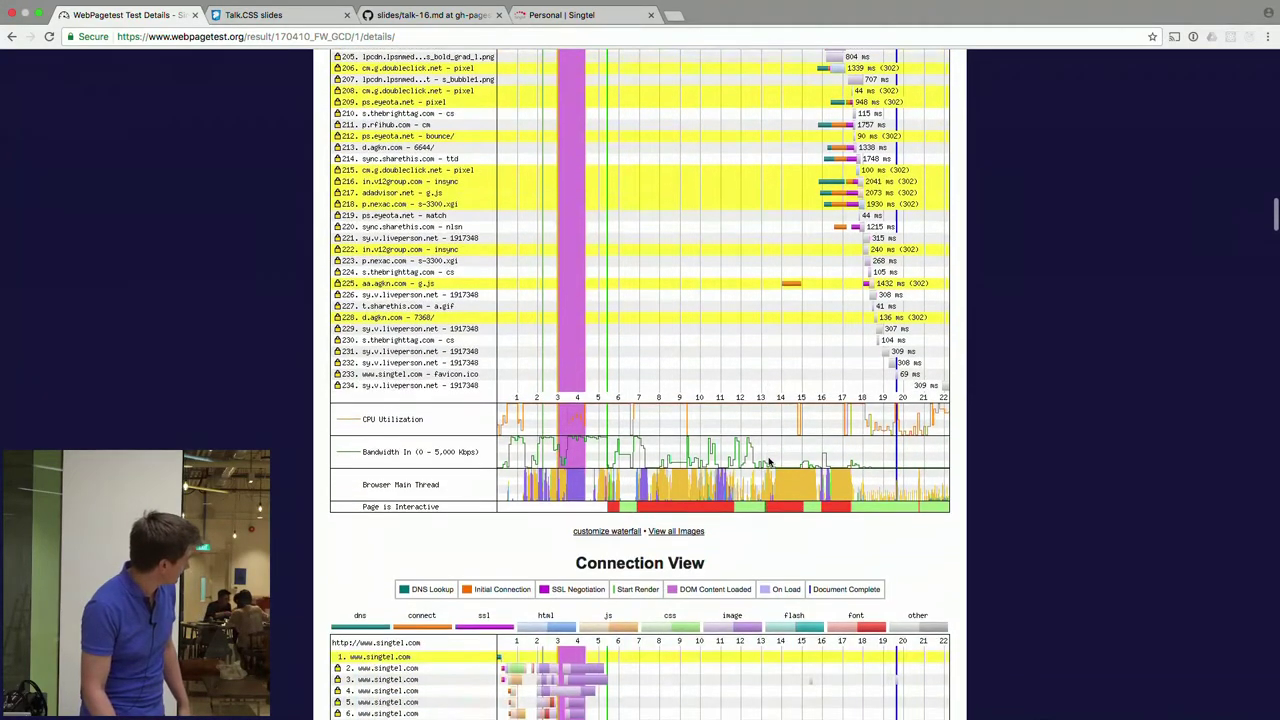
pyautogui.scroll(20, 768, 470)
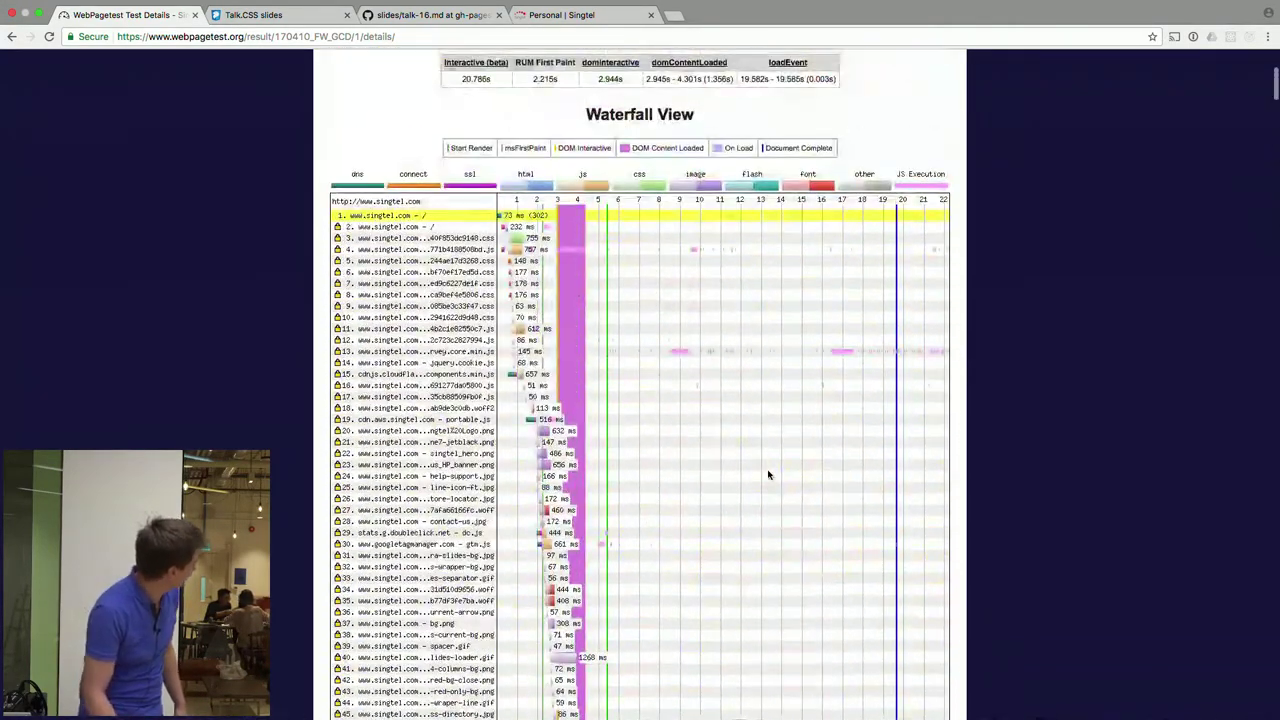
pyautogui.scroll(5, 634, 277)
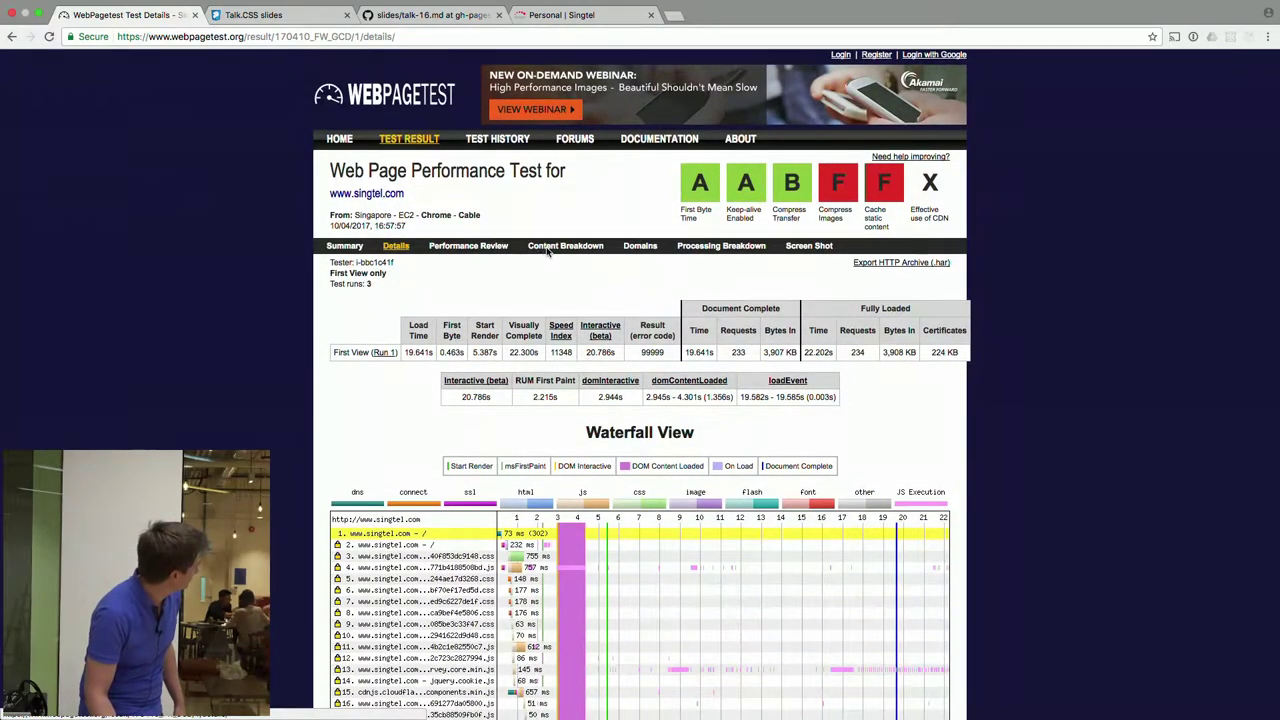
pyautogui.click(548, 247)
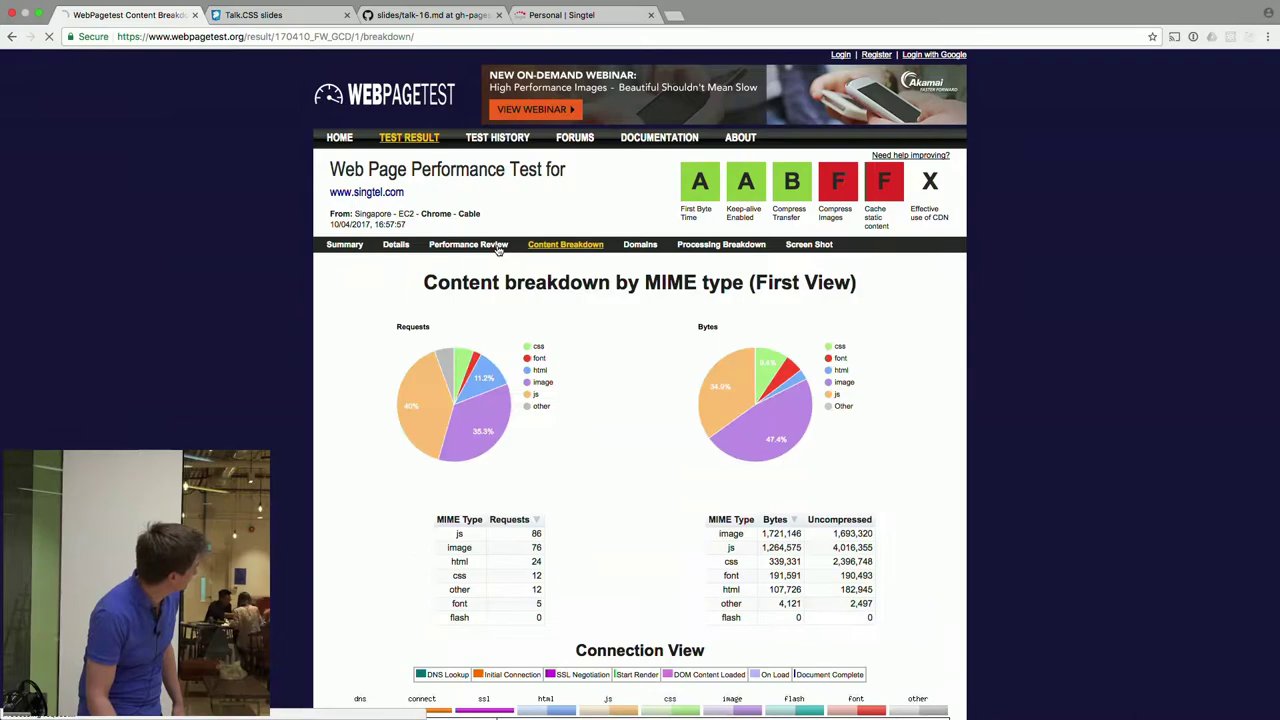
pyautogui.click(497, 248)
pyautogui.scroll(-1, 650, 493)
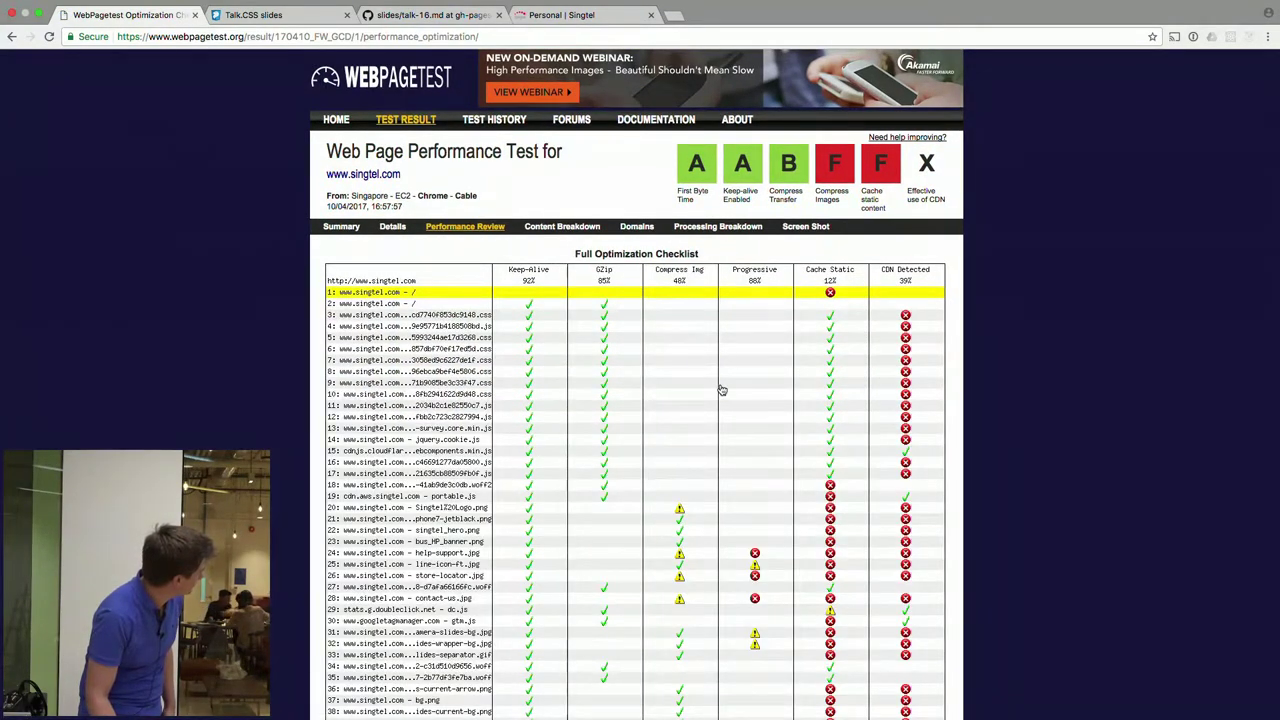
pyautogui.scroll(-1, 720, 390)
pyautogui.scroll(2, 720, 390)
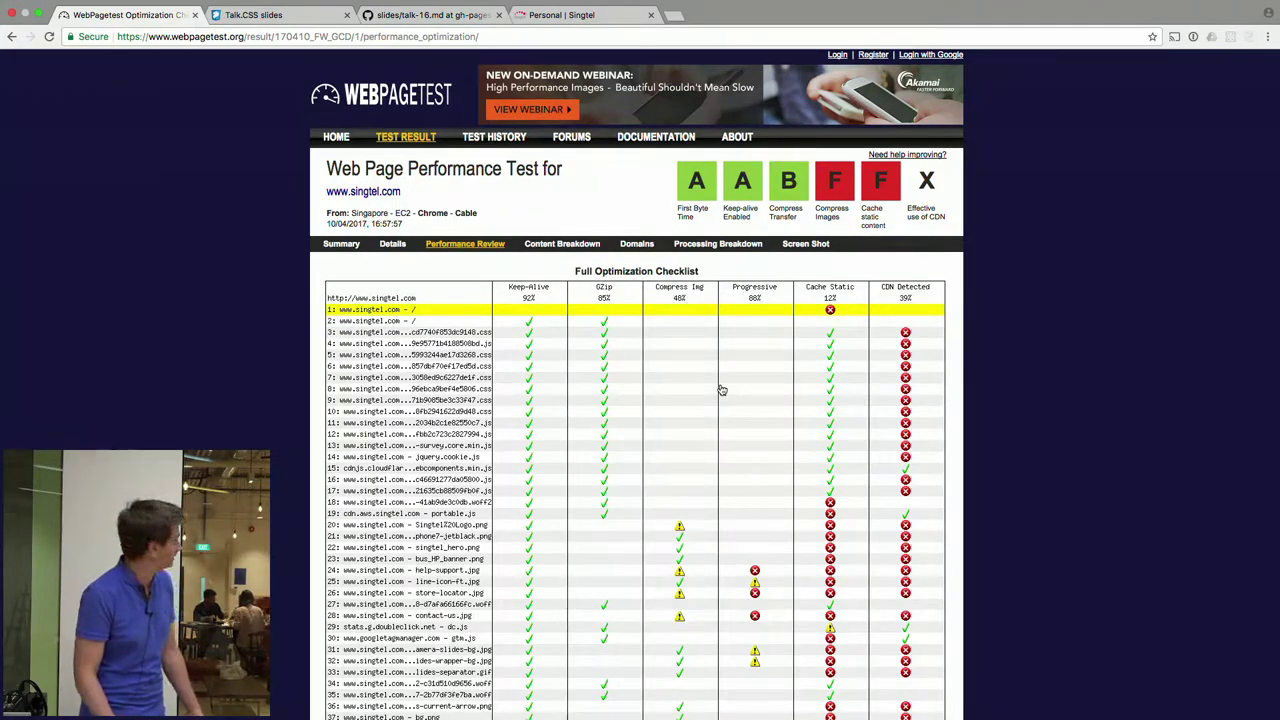
pyautogui.scroll(-2, 722, 390)
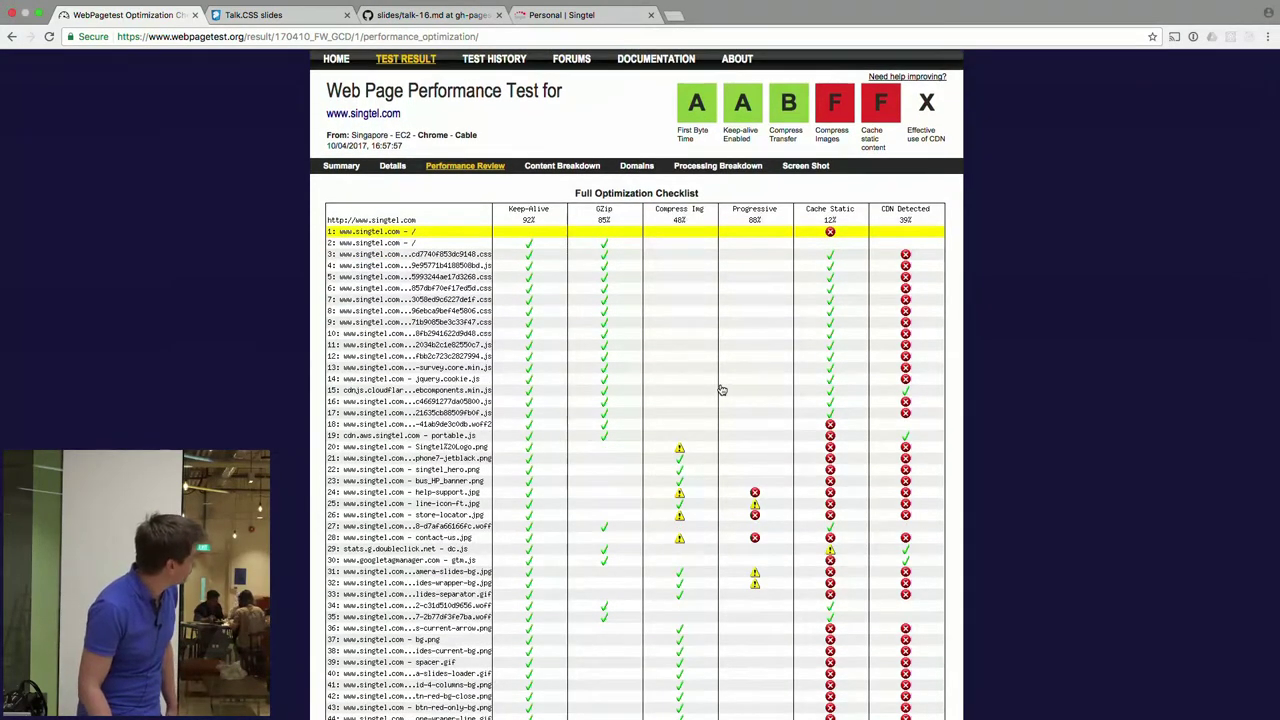
pyautogui.scroll(-1, 722, 390)
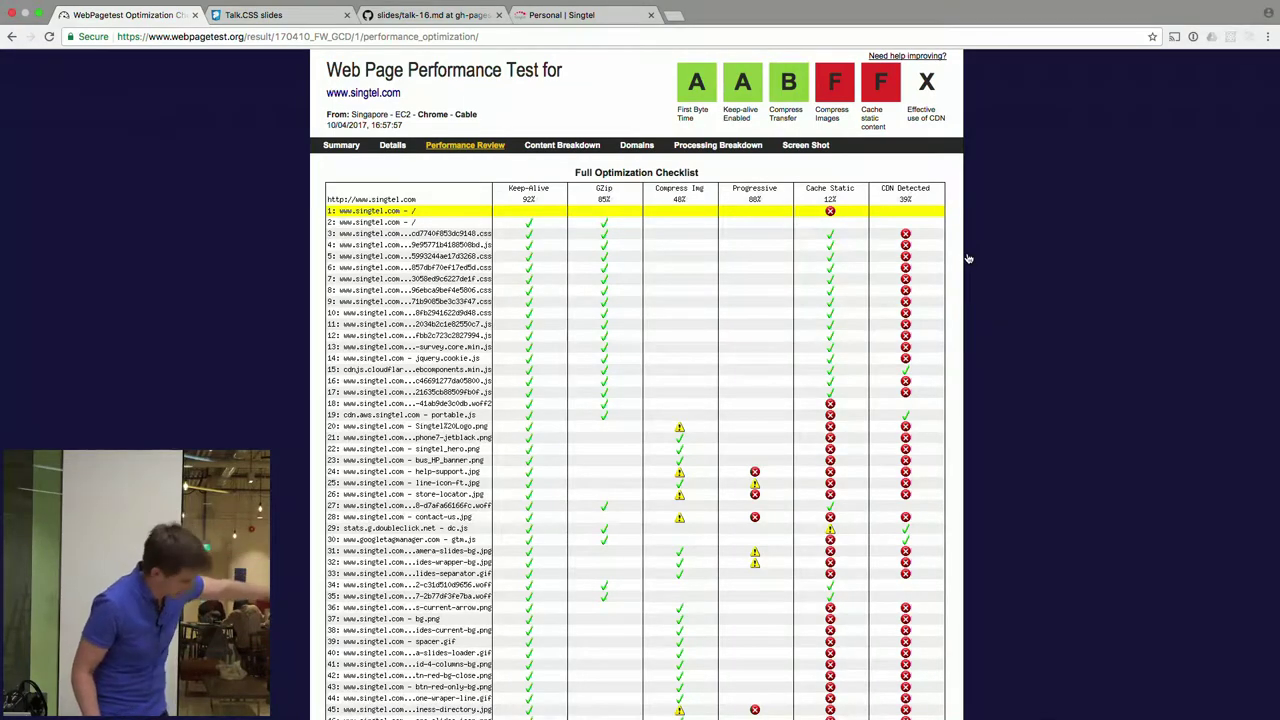
pyautogui.scroll(-8, 967, 258)
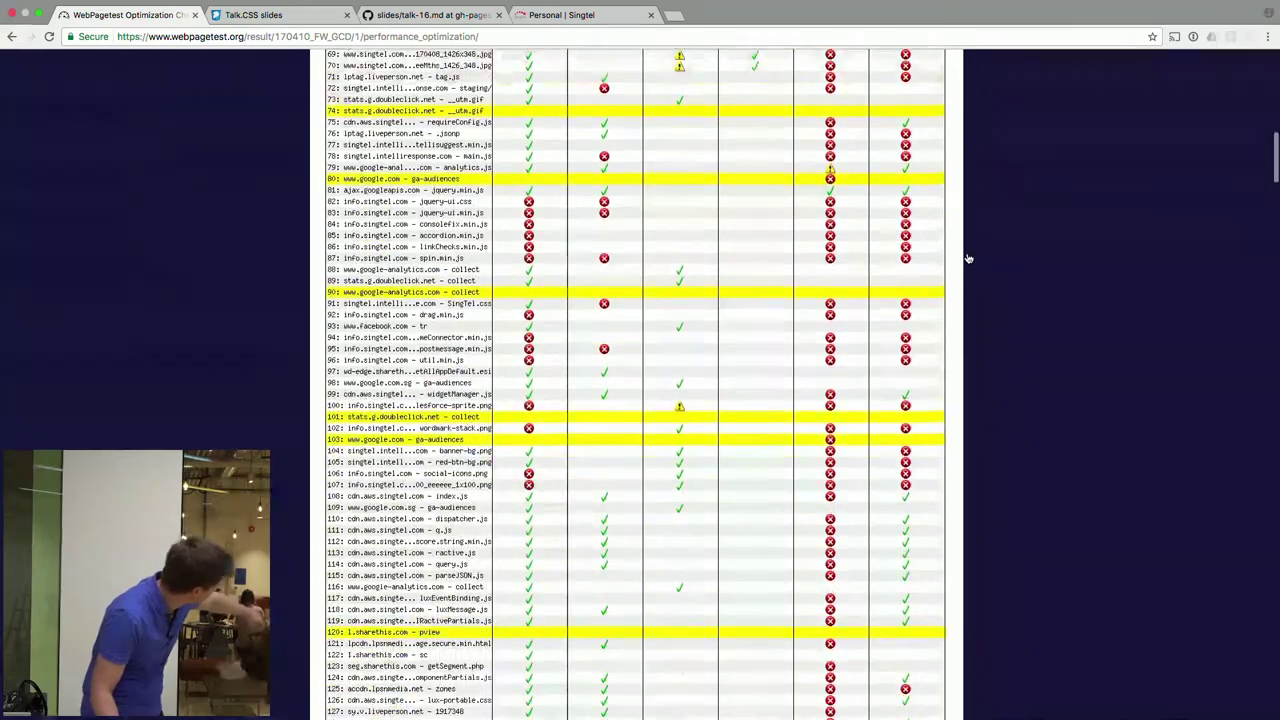
pyautogui.scroll(-10, 967, 258)
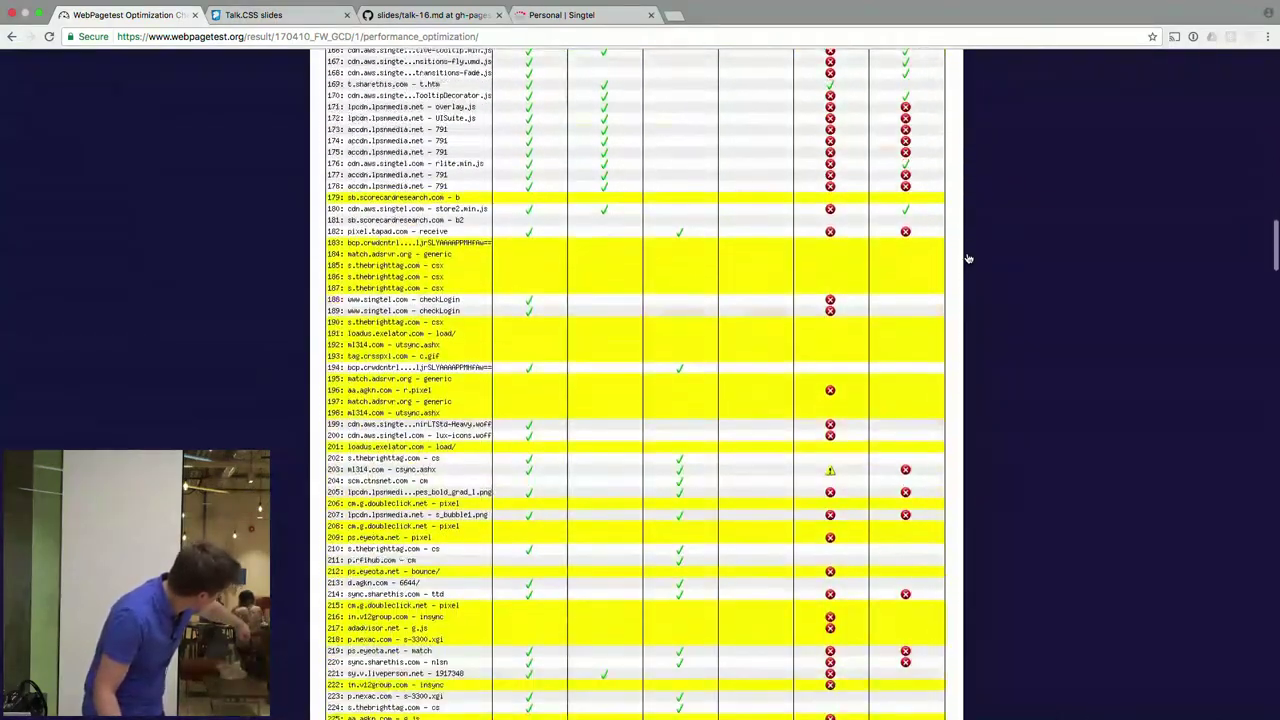
pyautogui.scroll(-5, 967, 258)
pyautogui.scroll(1, 967, 258)
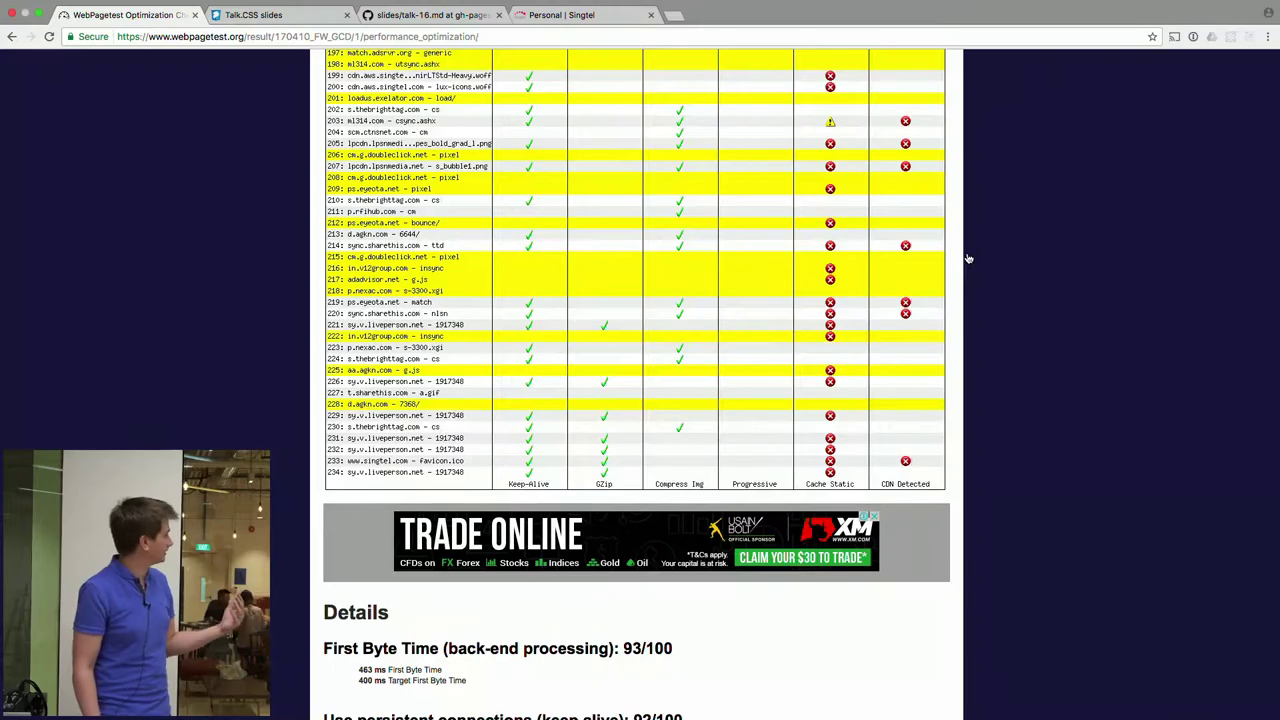
pyautogui.scroll(20, 968, 259)
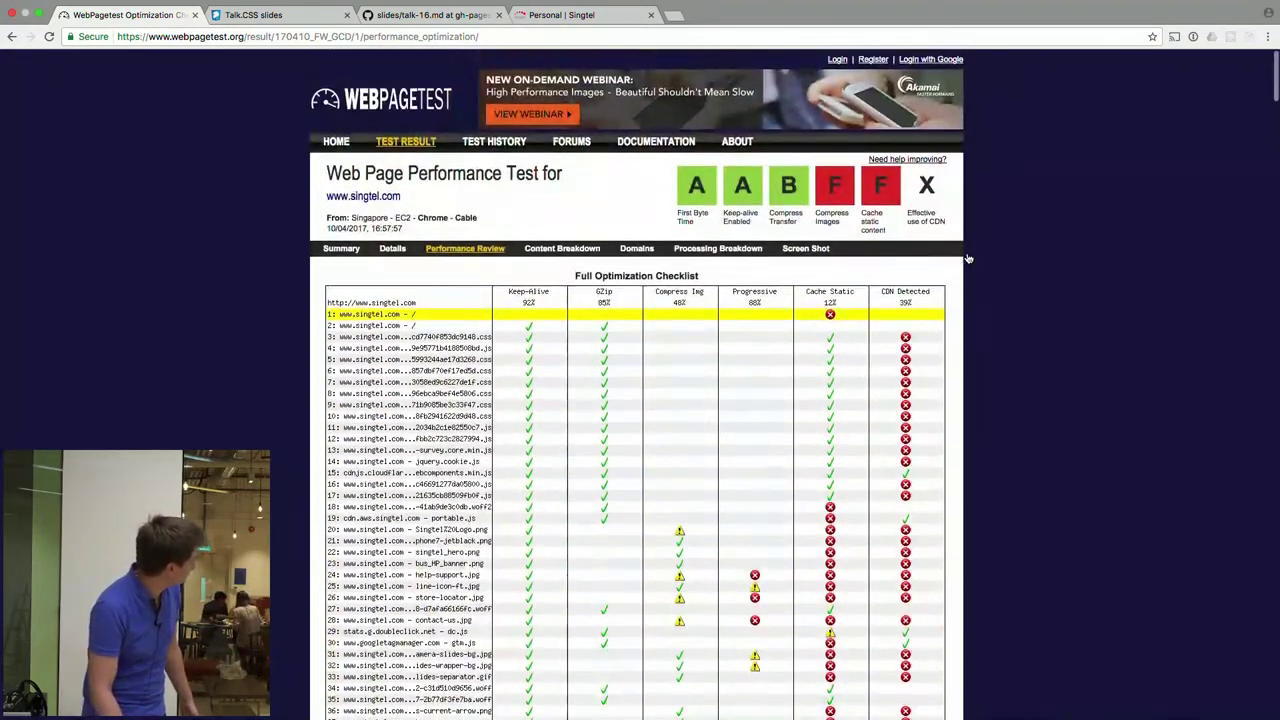
pyautogui.scroll(-18, 617, 384)
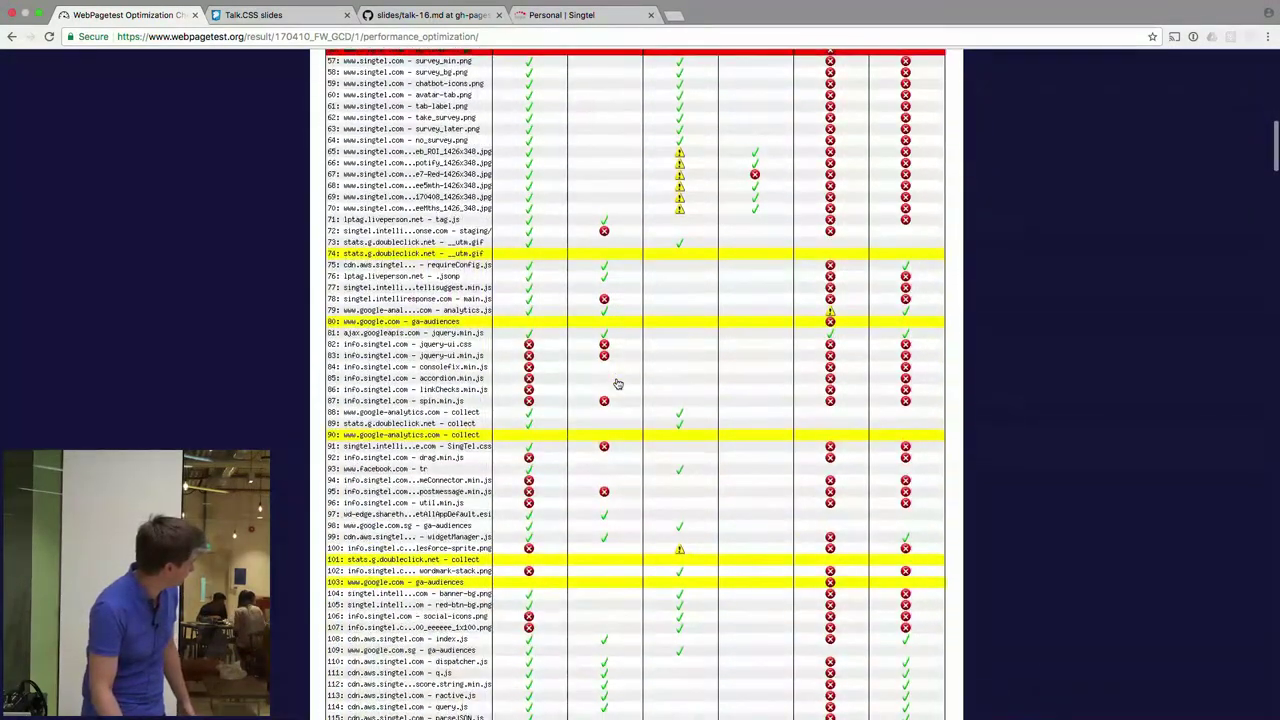
pyautogui.scroll(20, 617, 384)
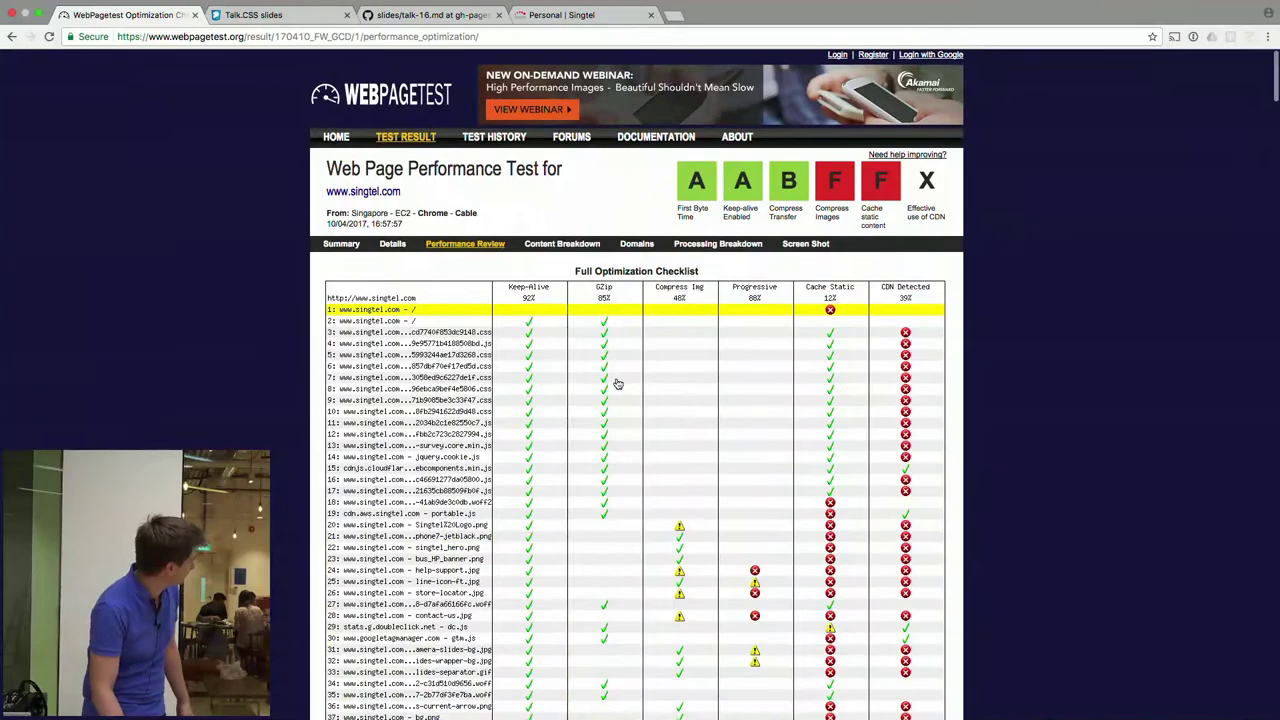
# Open Content Breakdown and scroll to the MIME-type request and byte pie charts
pyautogui.click(577, 245)
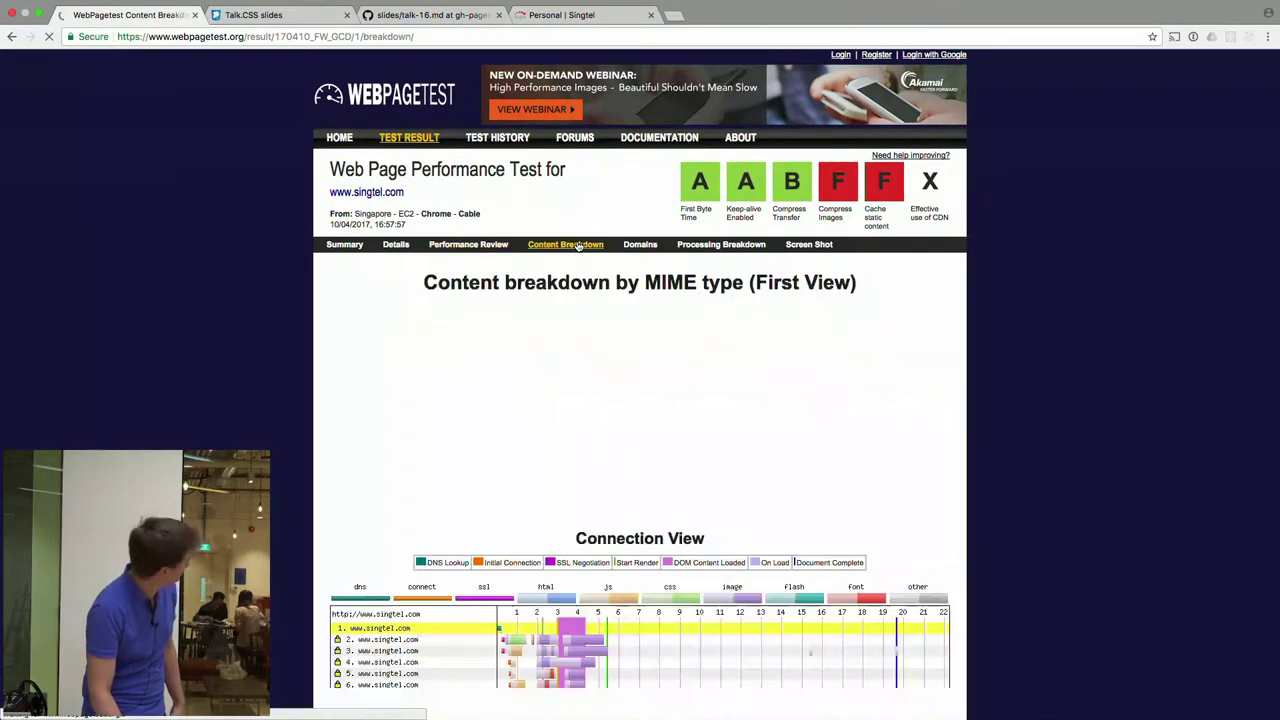
pyautogui.scroll(-2, 640, 482)
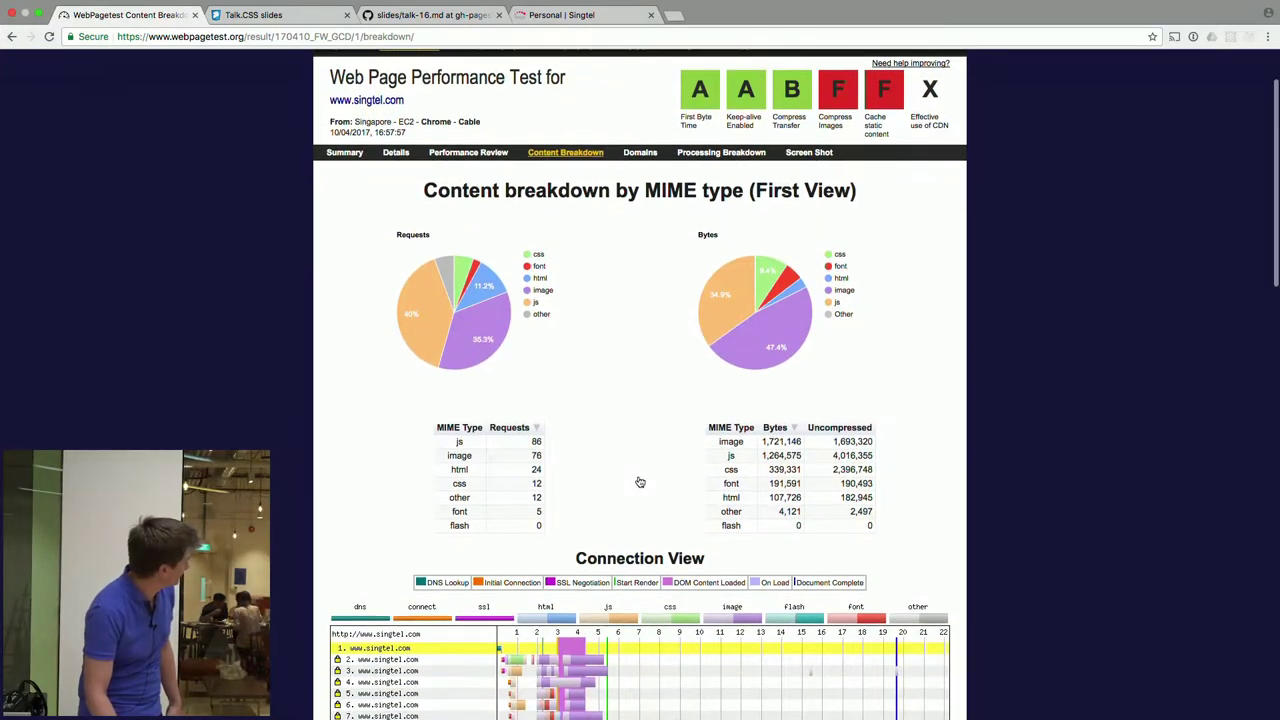
pyautogui.scroll(-1, 640, 482)
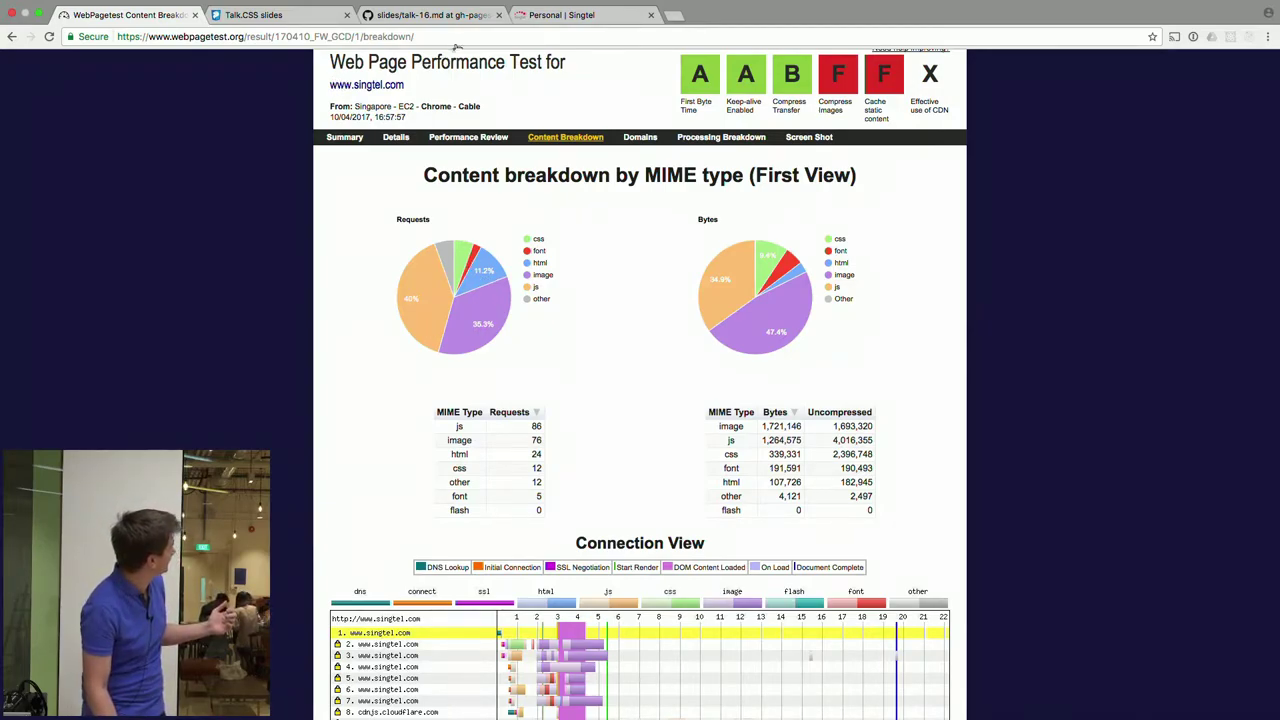
# Switch to the 'Personal | Singtel' tab and scroll down and up its homepage
pyautogui.click(556, 15)
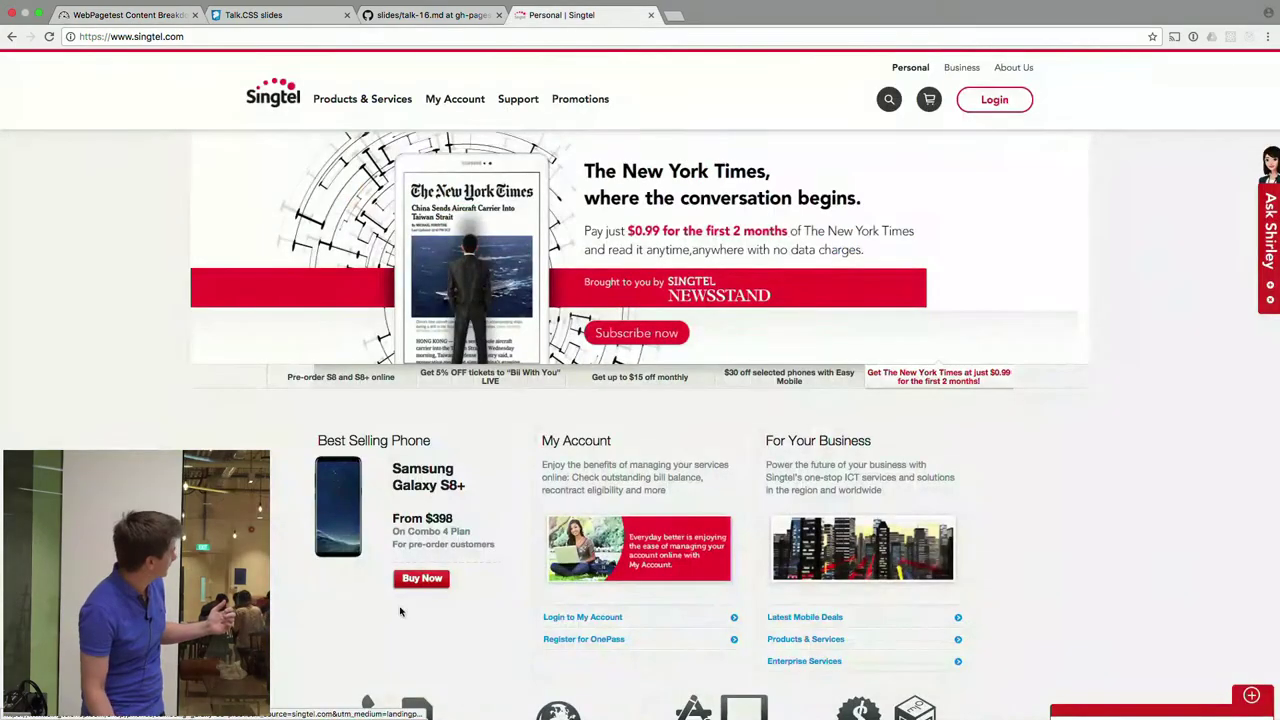
pyautogui.scroll(-5, 400, 612)
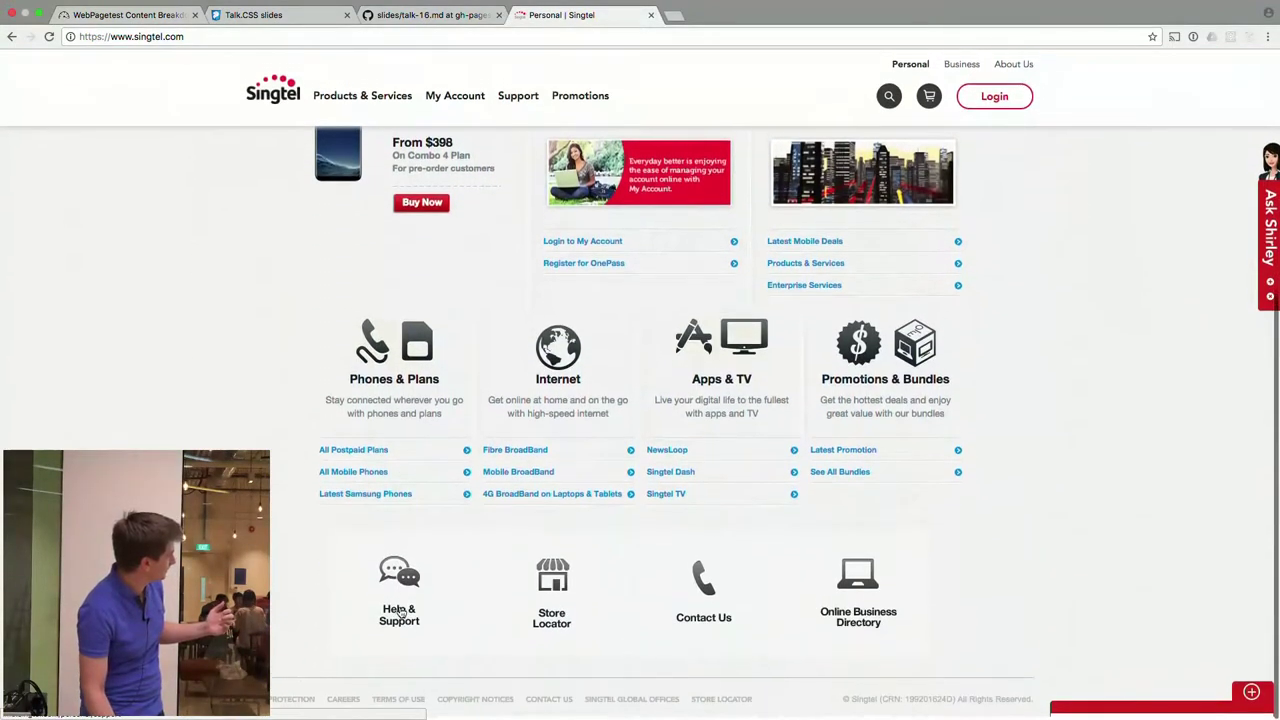
pyautogui.scroll(5, 400, 612)
pyautogui.scroll(-5, 400, 612)
pyautogui.scroll(5, 400, 612)
pyautogui.scroll(-5, 400, 612)
pyautogui.scroll(5, 415, 318)
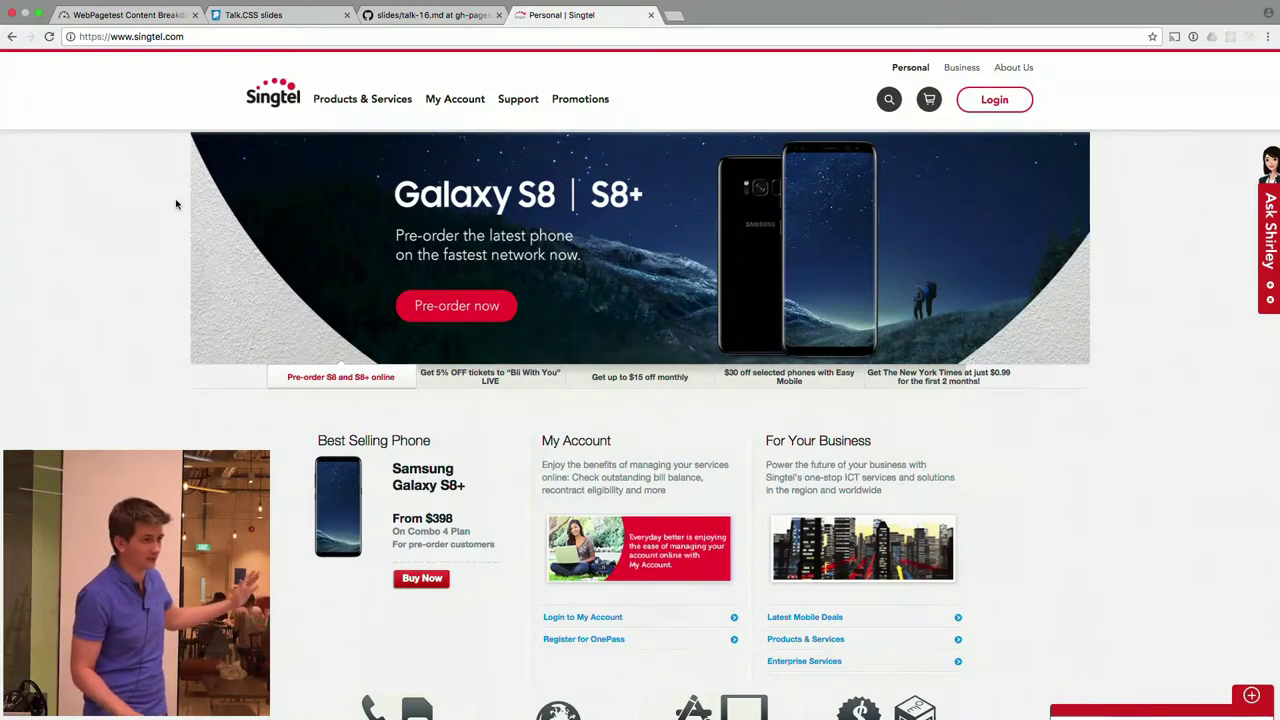
# Return to the WebPageTest Content Breakdown tab, zoom in, and scroll to the MIME charts
pyautogui.click(150, 15)
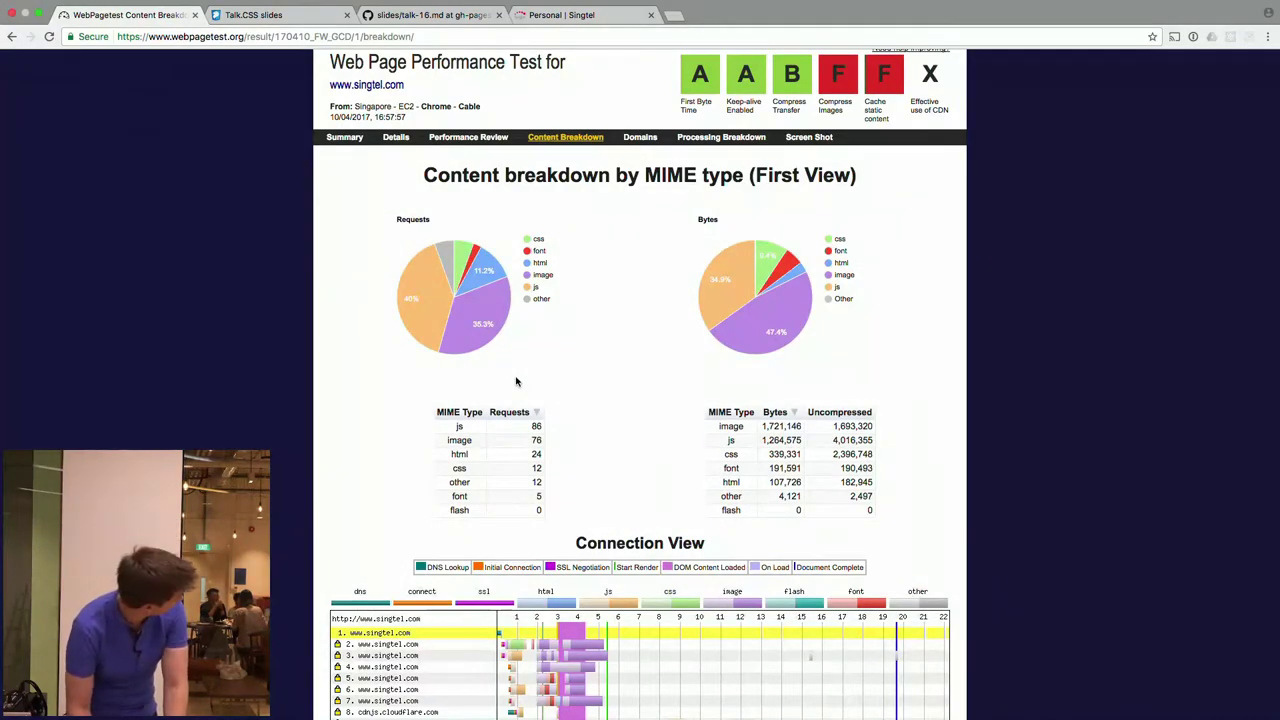
pyautogui.press('super+equal')
pyautogui.press('super+equal')
pyautogui.press('super+equal')
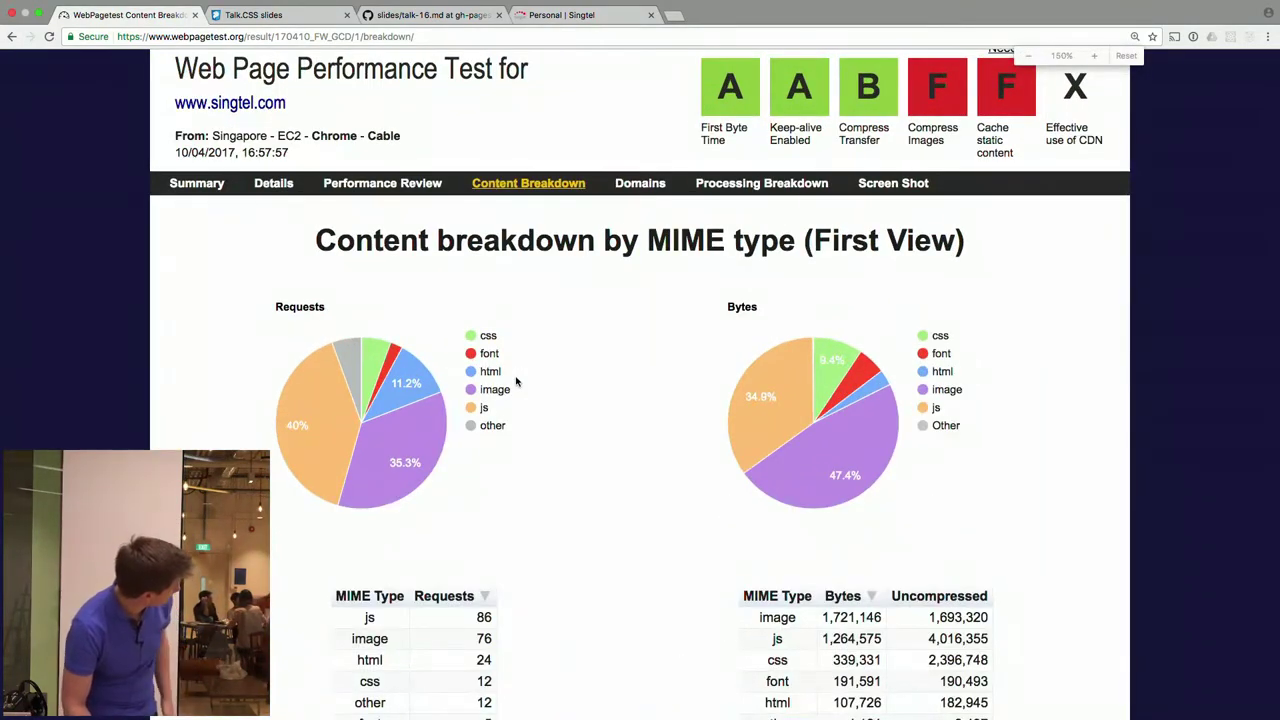
pyautogui.scroll(-2, 537, 313)
pyautogui.scroll(-1, 540, 320)
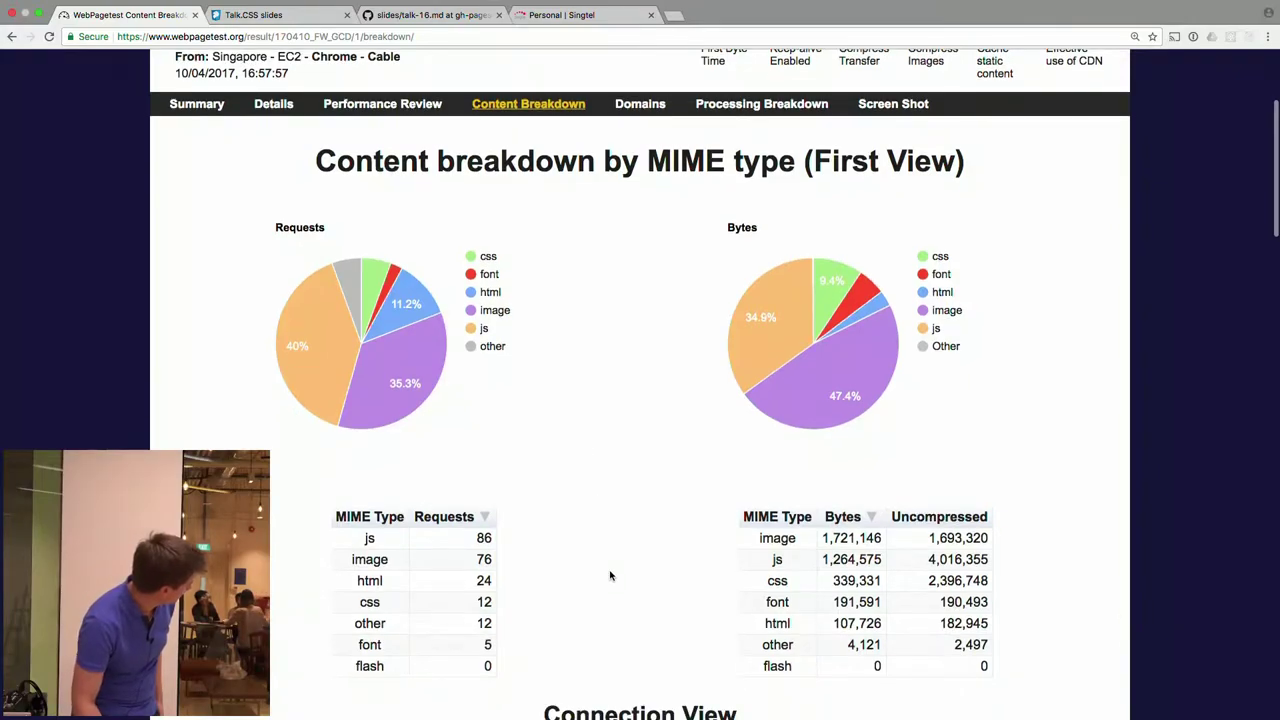
pyautogui.scroll(-1, 612, 577)
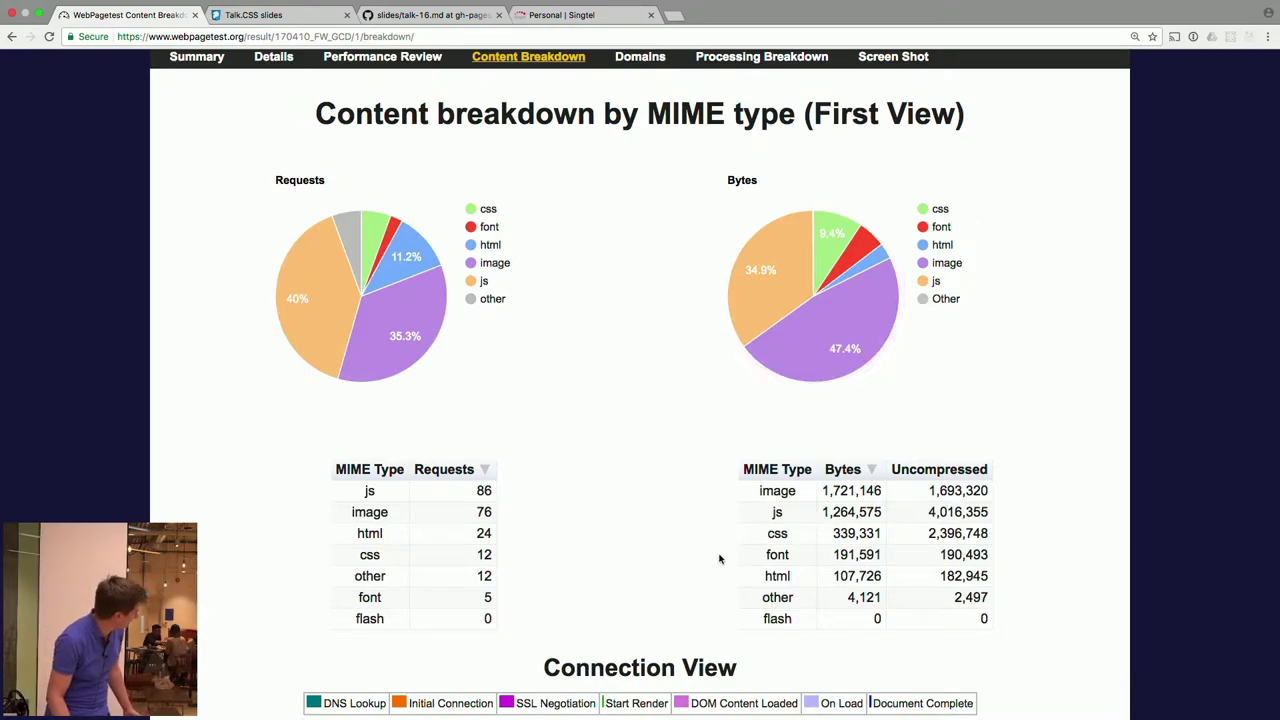
# Scroll through the request waterfall down to the sharethis, adserver and p.nexac.com rows
pyautogui.scroll(-5, 709, 500)
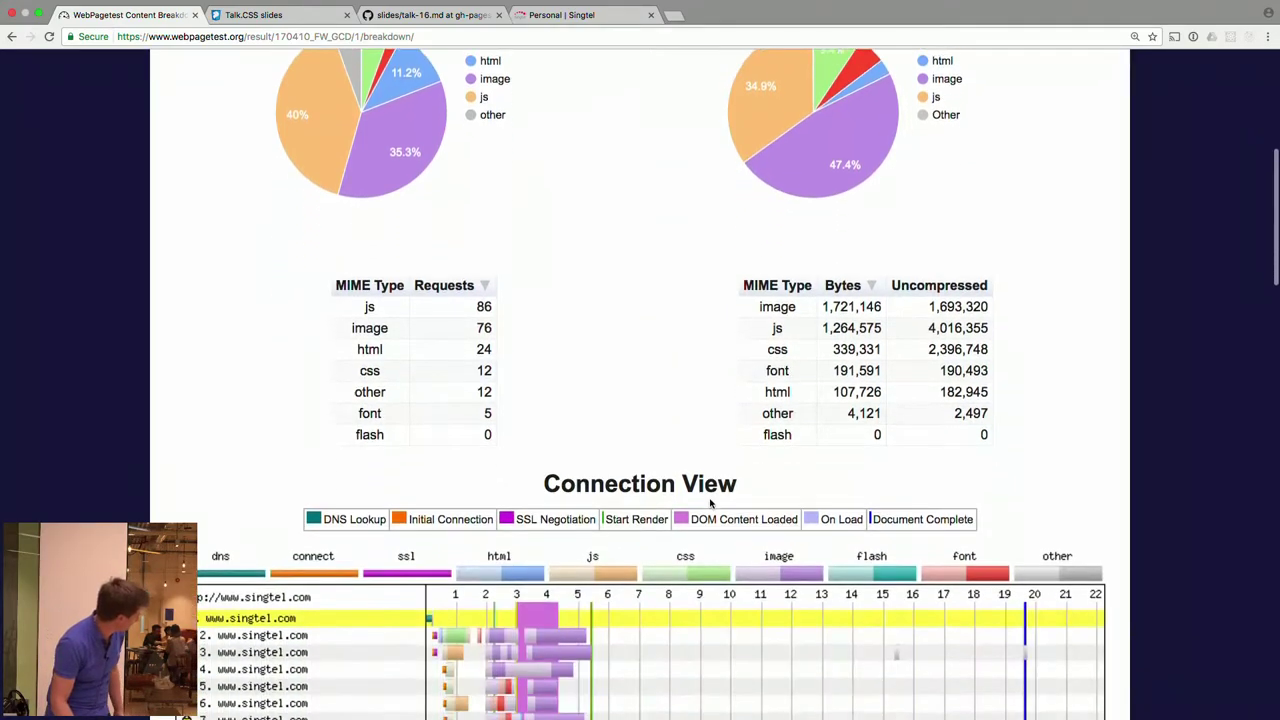
pyautogui.scroll(-4, 709, 500)
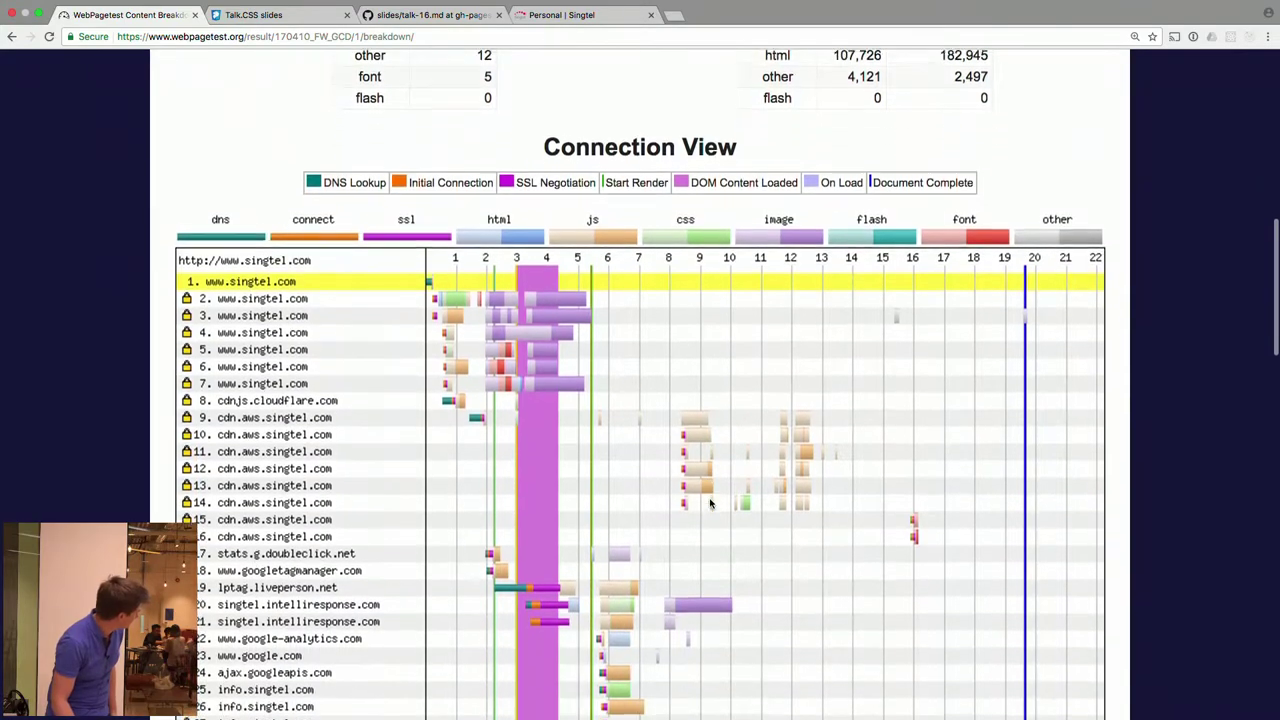
pyautogui.scroll(-1, 710, 503)
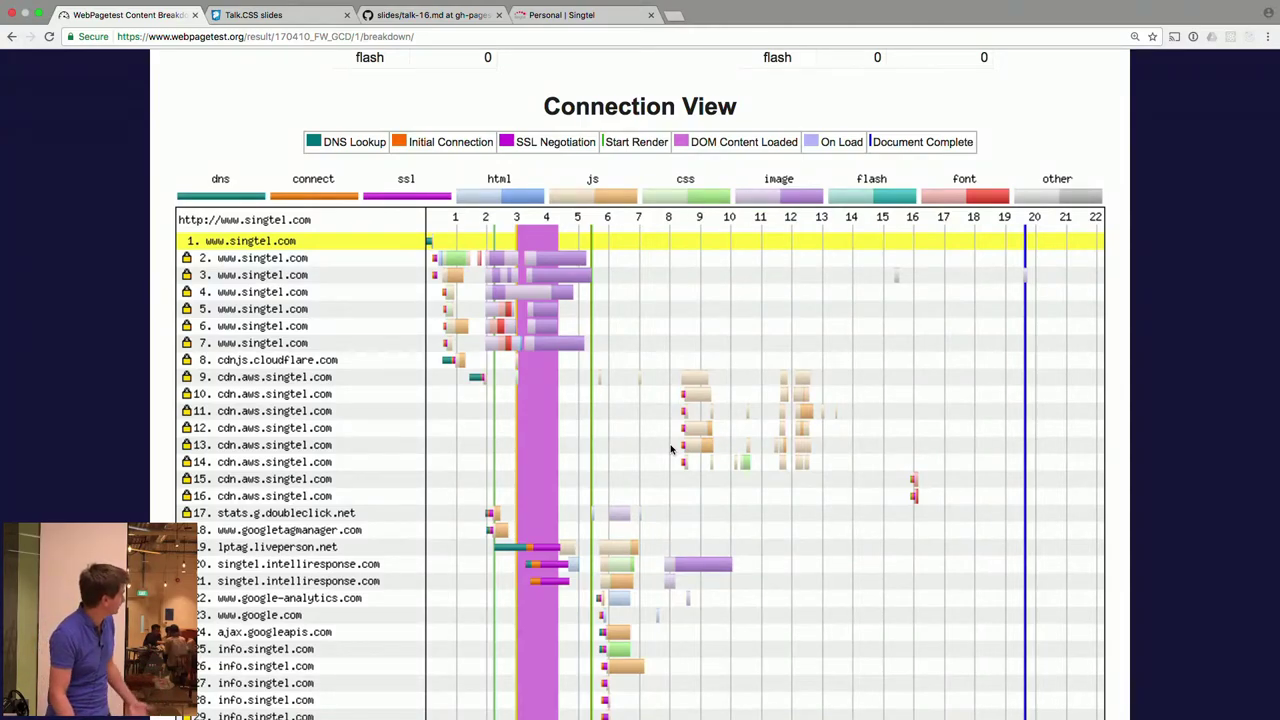
pyautogui.scroll(-3, 671, 449)
pyautogui.scroll(-3, 671, 449)
pyautogui.scroll(3, 671, 449)
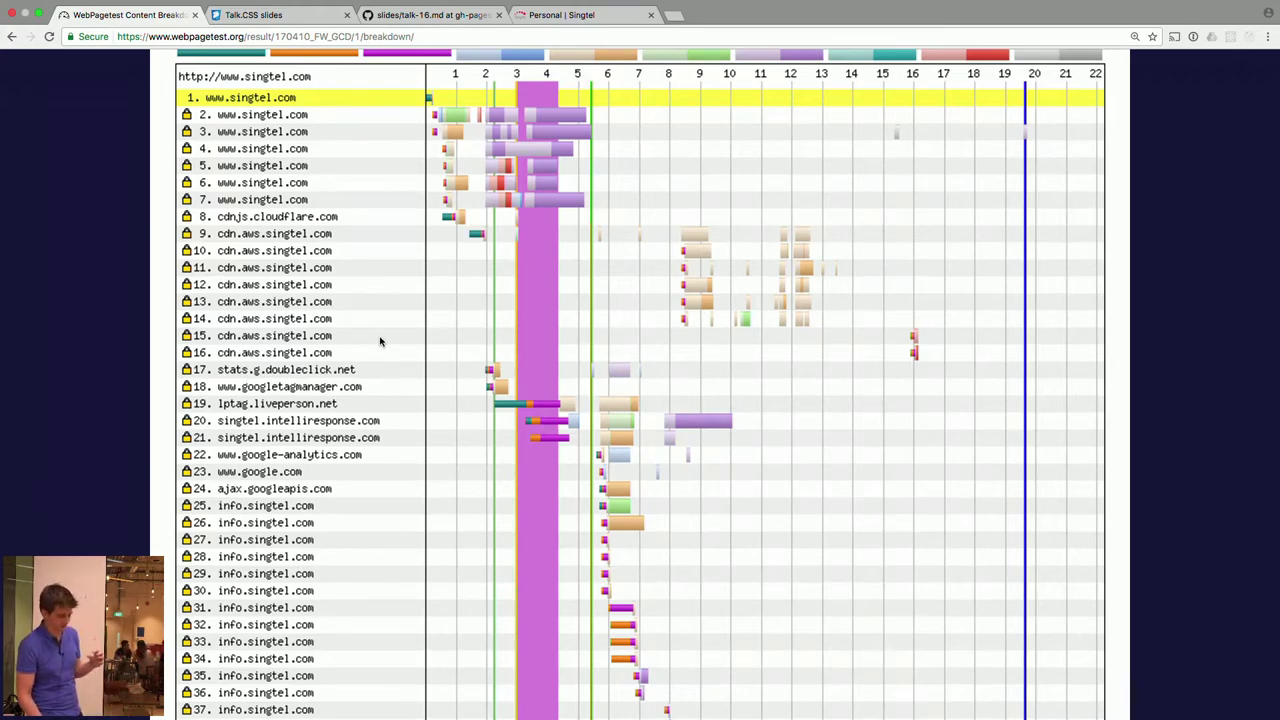
pyautogui.scroll(-3, 380, 341)
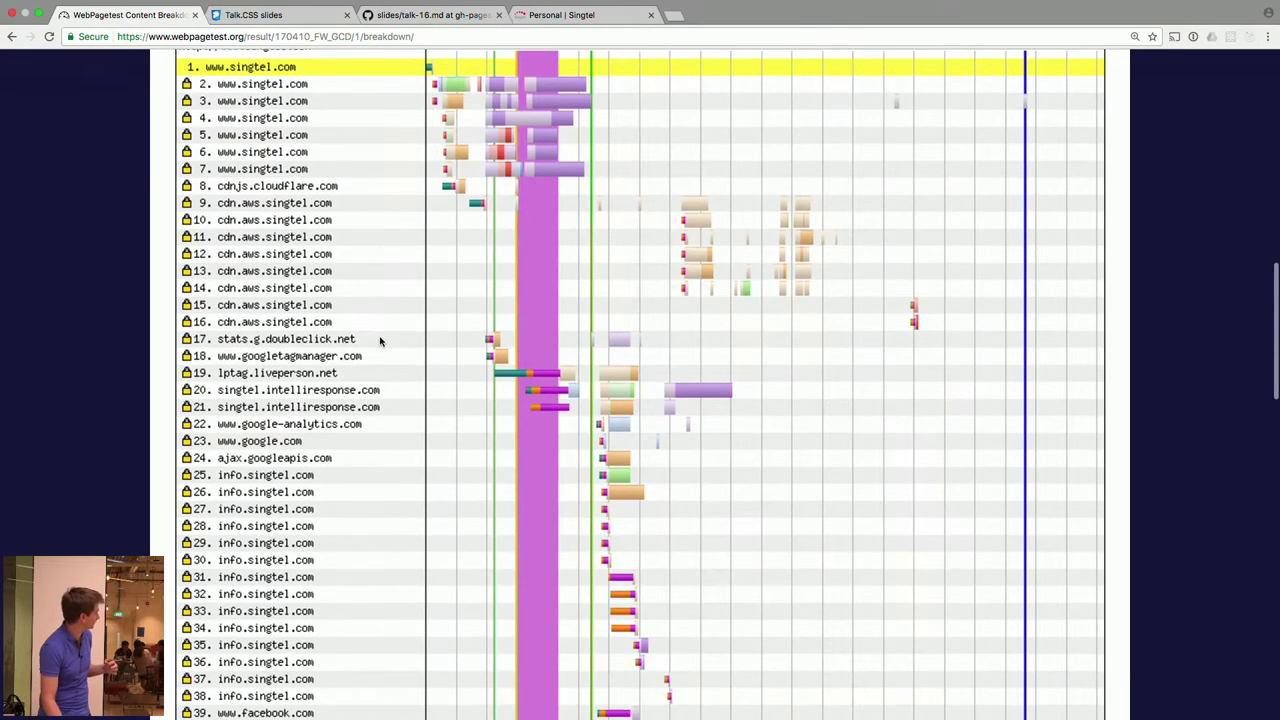
pyautogui.scroll(-5, 380, 341)
pyautogui.scroll(4, 380, 341)
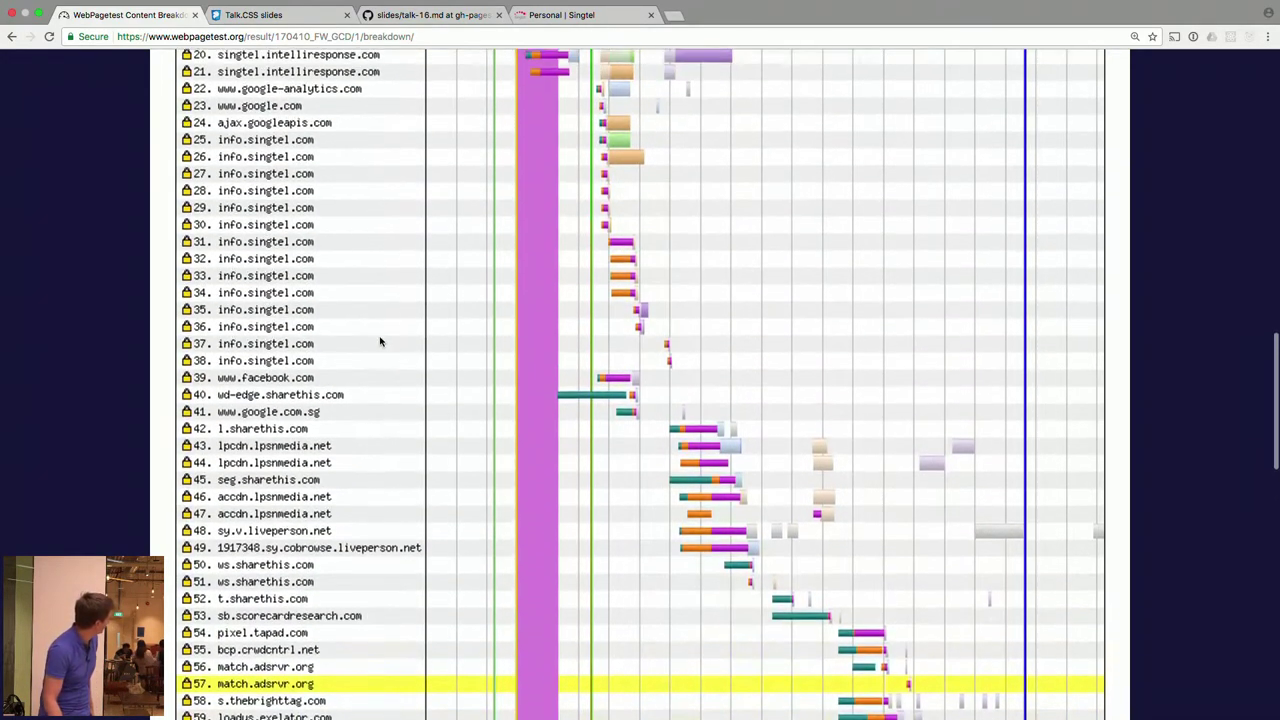
pyautogui.scroll(4, 380, 341)
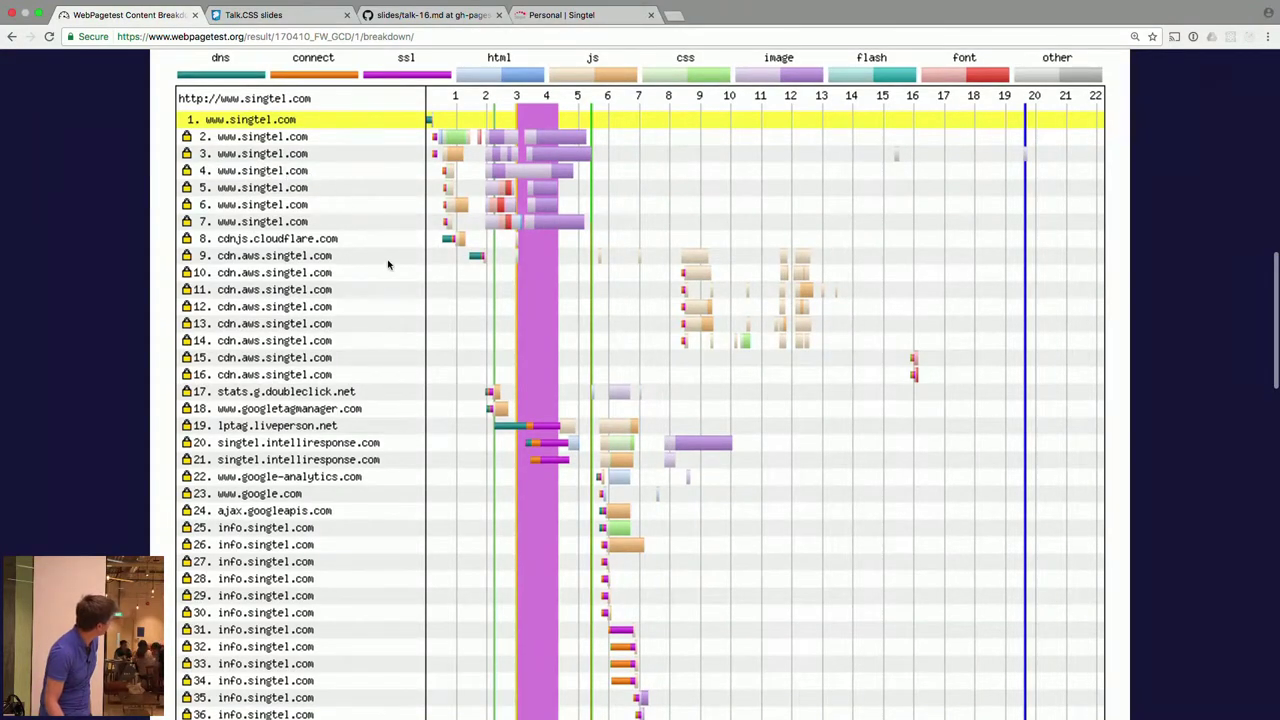
pyautogui.scroll(-3, 424, 354)
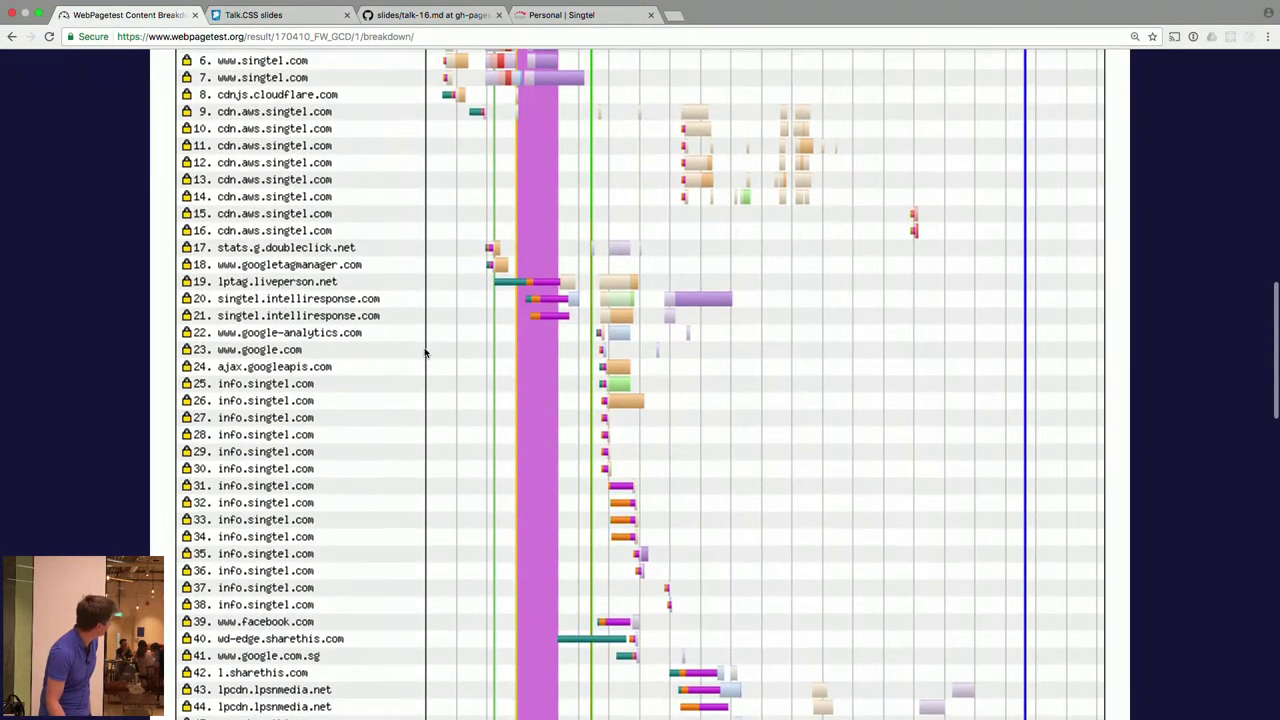
pyautogui.scroll(-1, 424, 352)
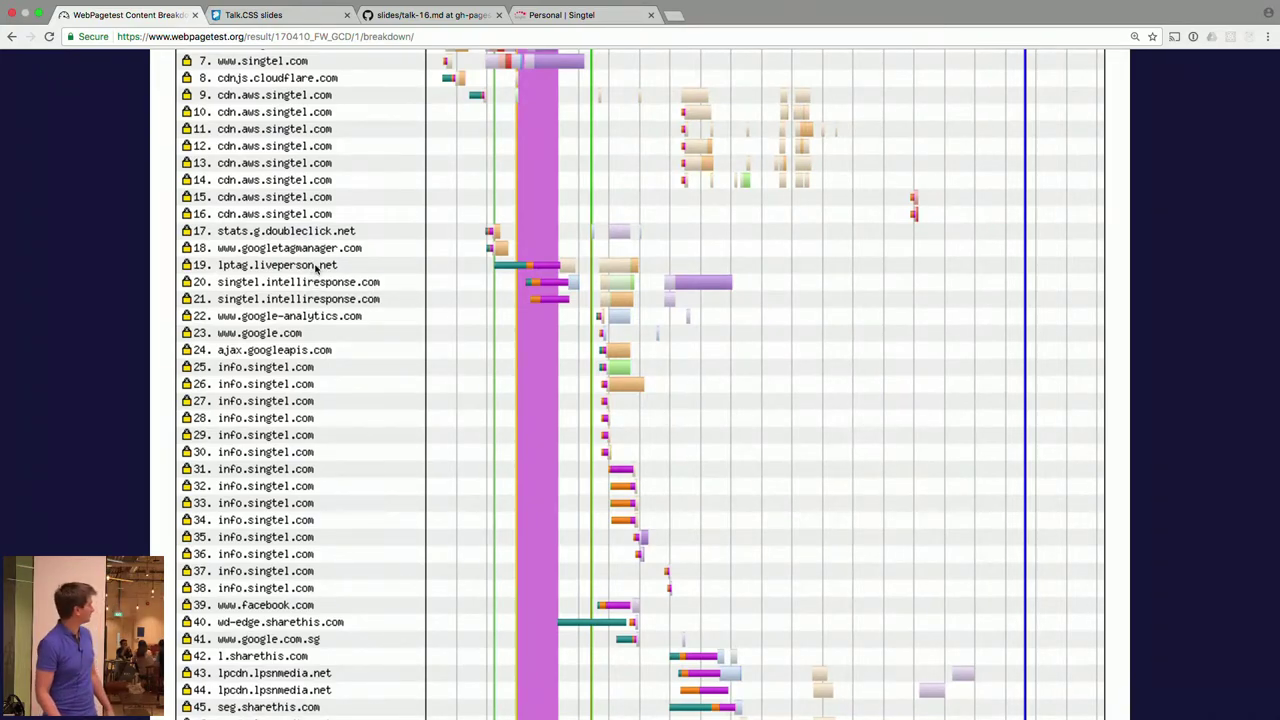
pyautogui.scroll(3, 316, 267)
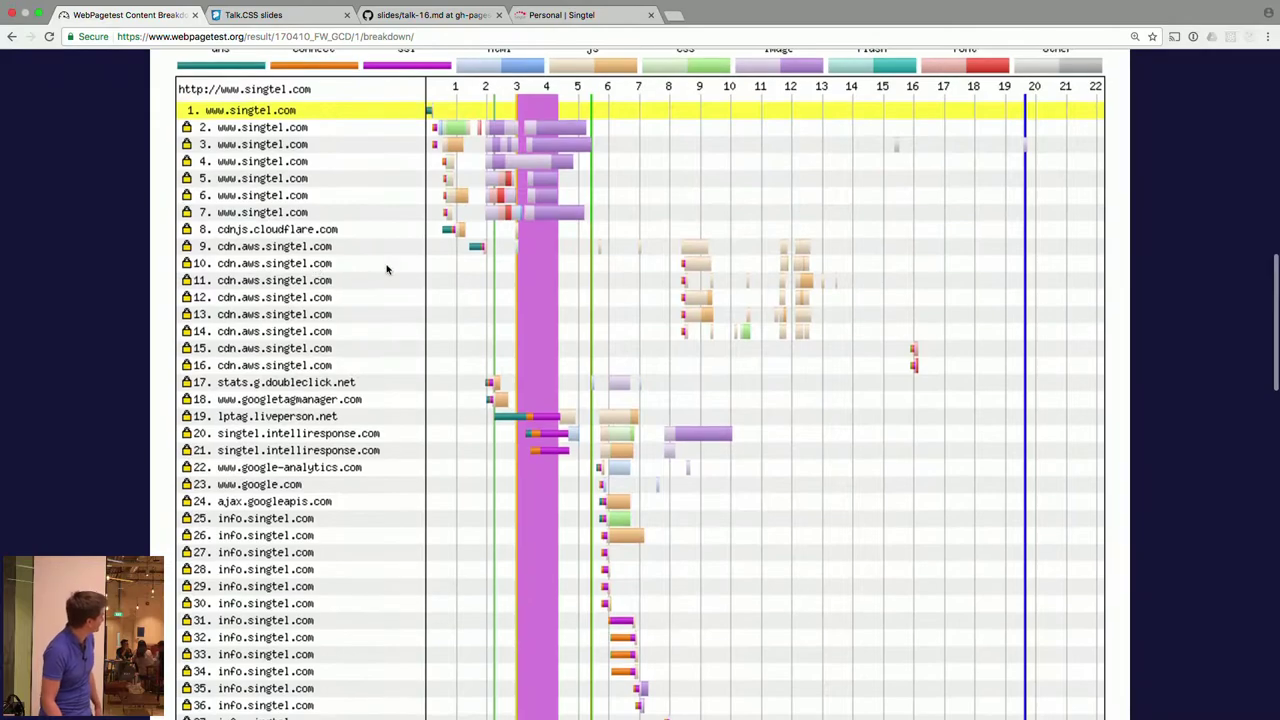
pyautogui.scroll(-1, 577, 419)
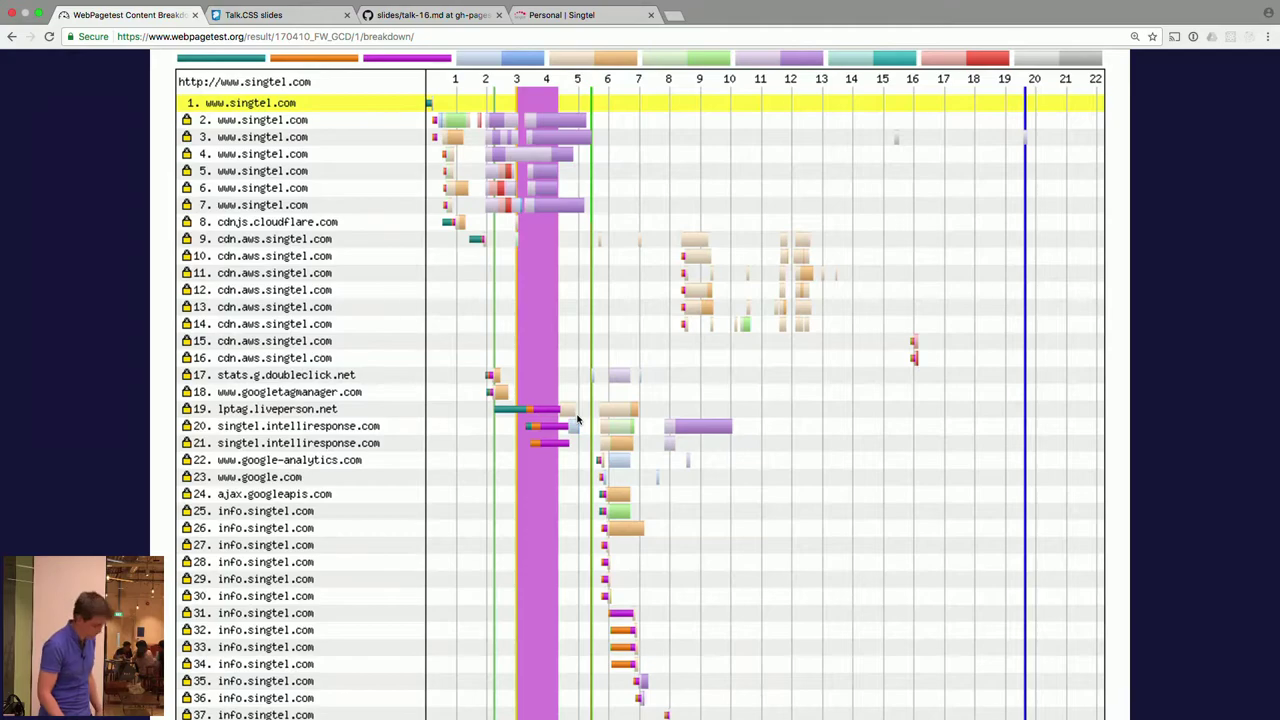
pyautogui.scroll(-2, 577, 420)
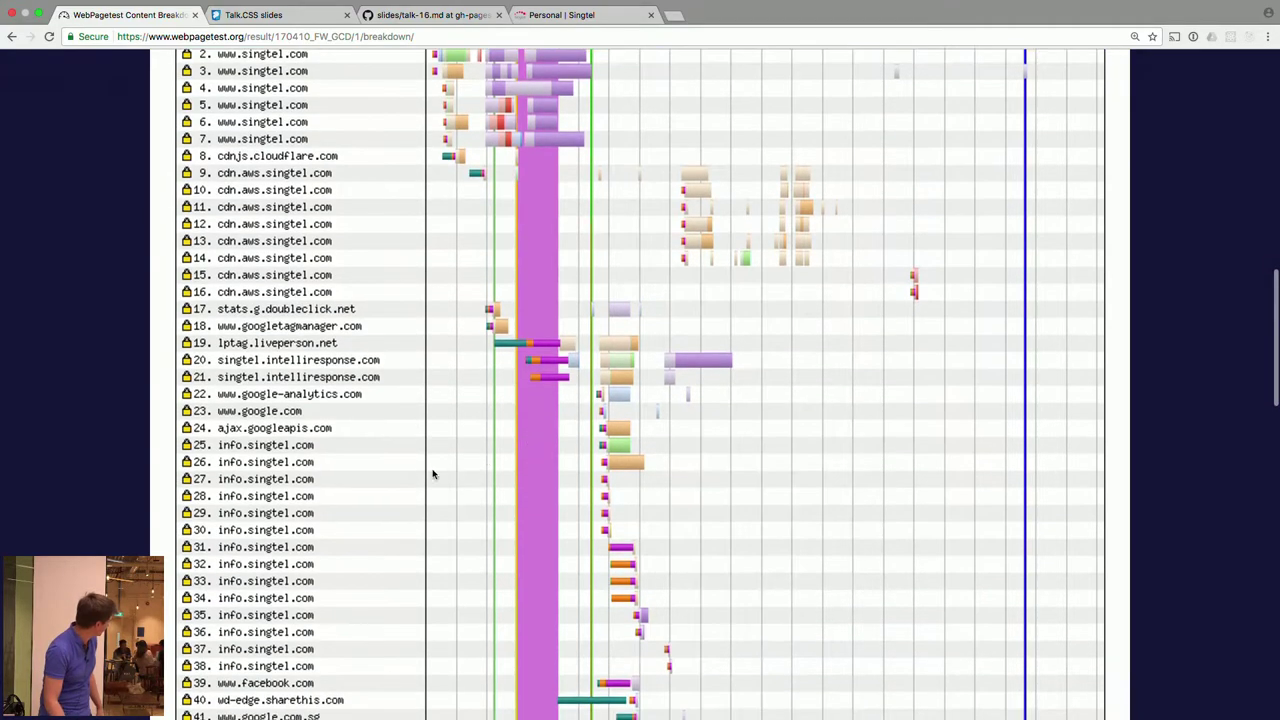
pyautogui.scroll(-2, 427, 428)
pyautogui.scroll(-1, 427, 428)
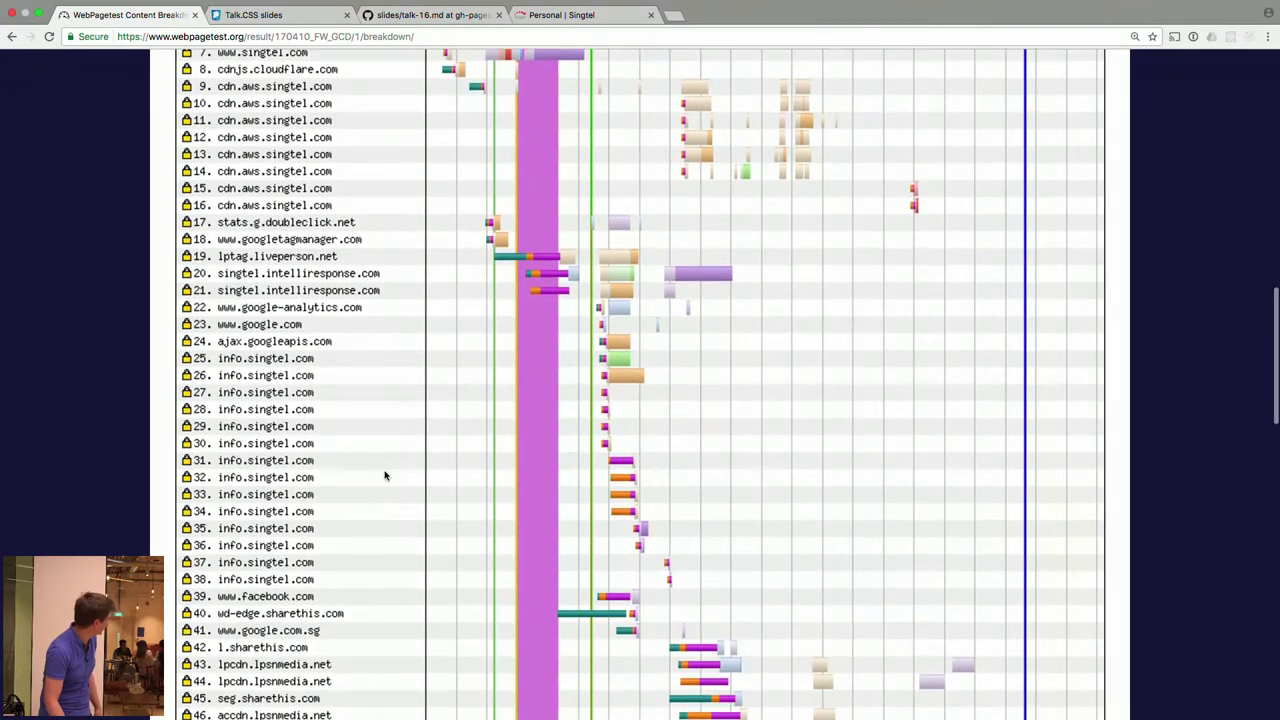
pyautogui.scroll(-2, 386, 471)
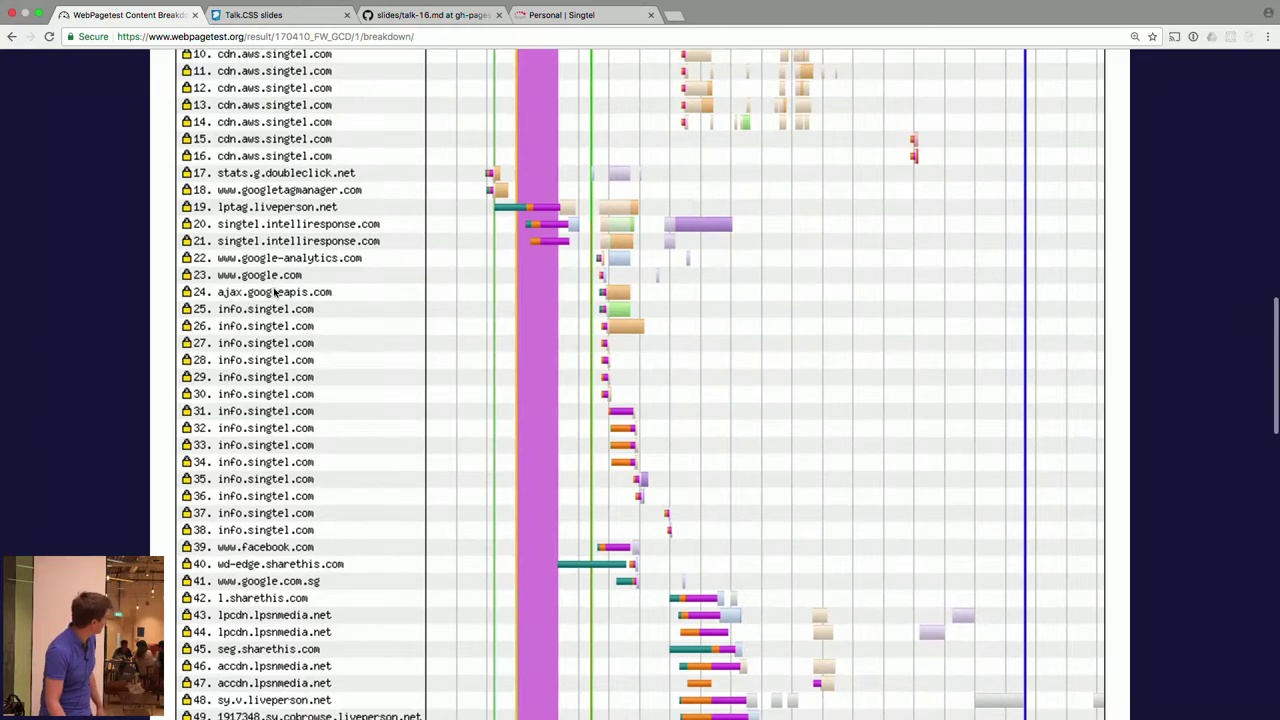
pyautogui.scroll(-1, 431, 360)
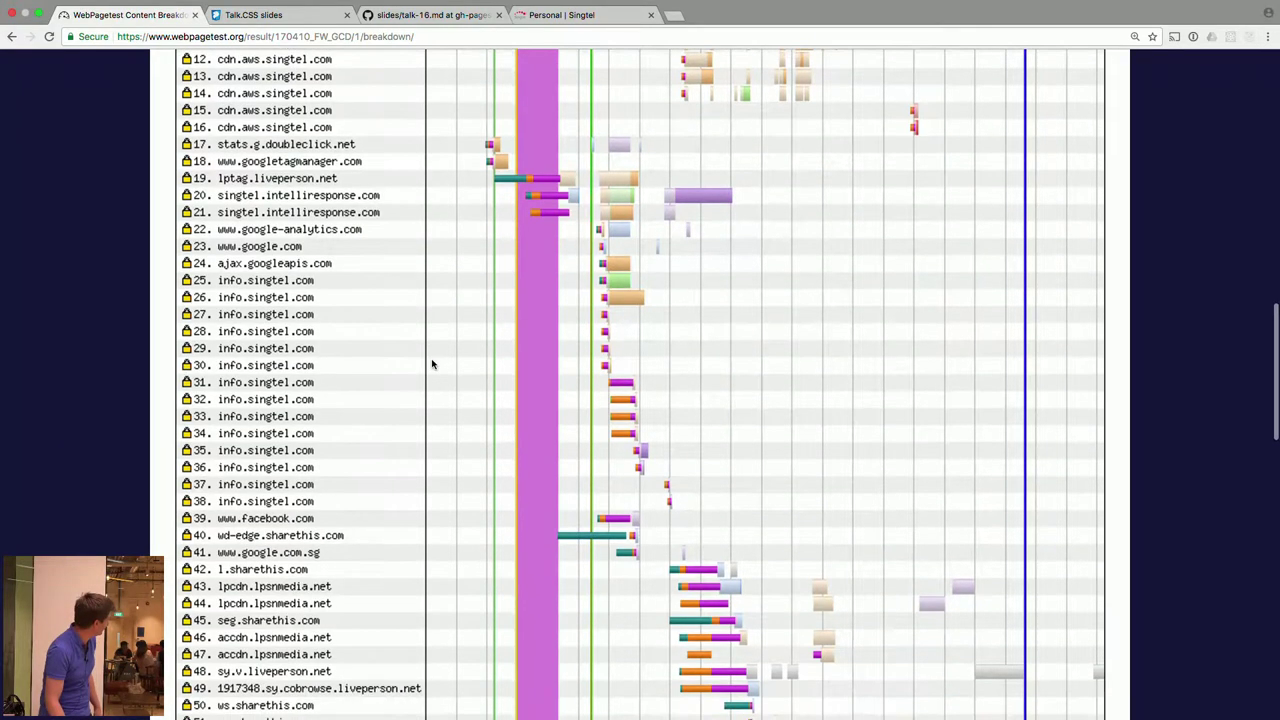
pyautogui.scroll(-2, 400, 442)
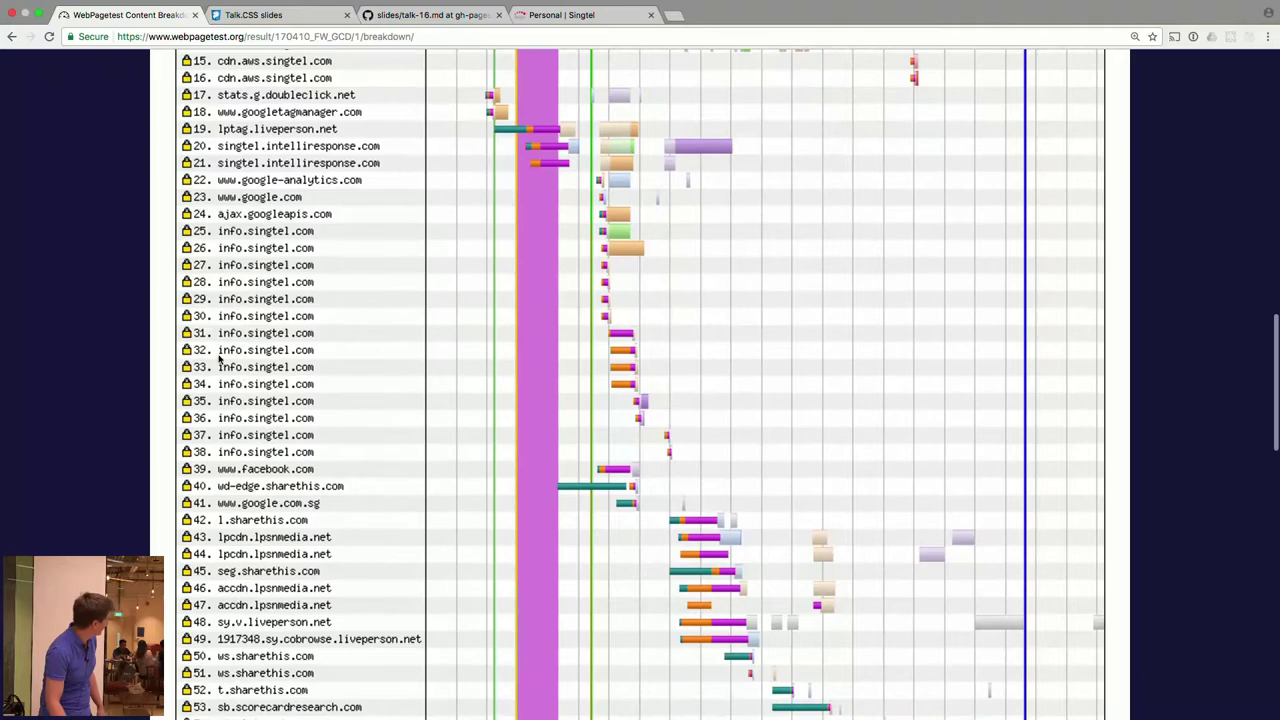
pyautogui.scroll(-3, 373, 399)
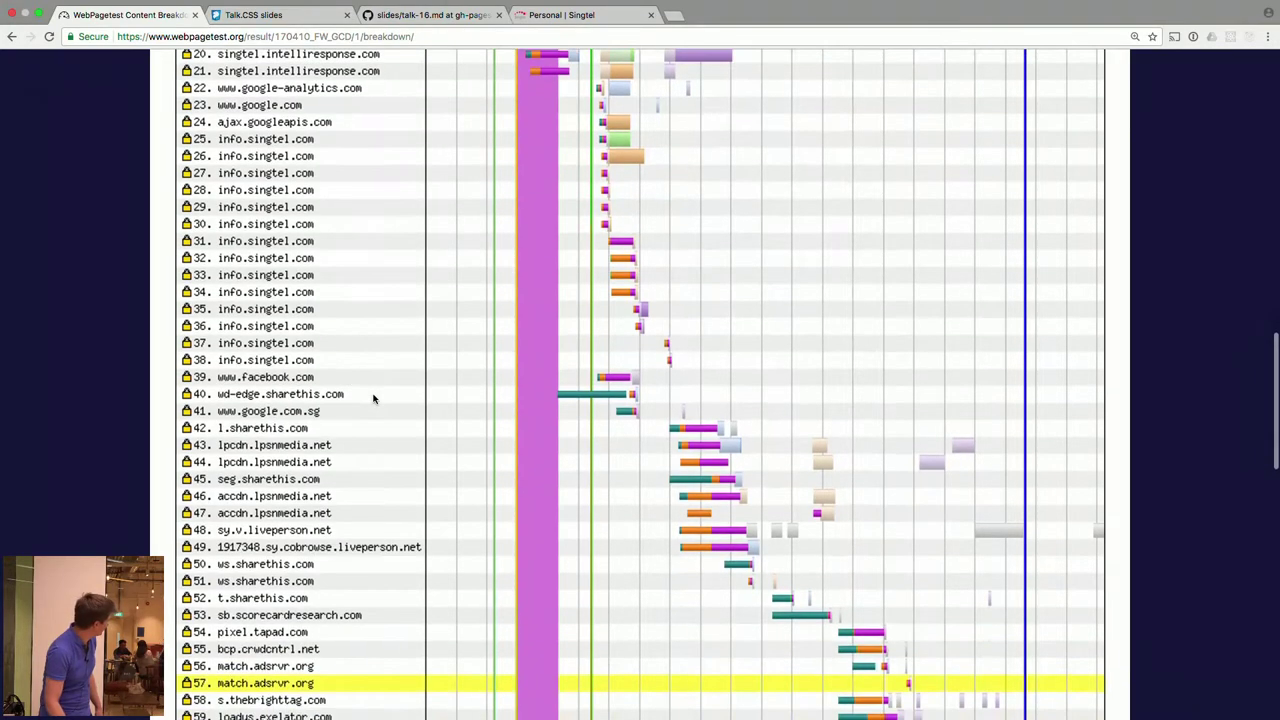
pyautogui.scroll(-2, 373, 399)
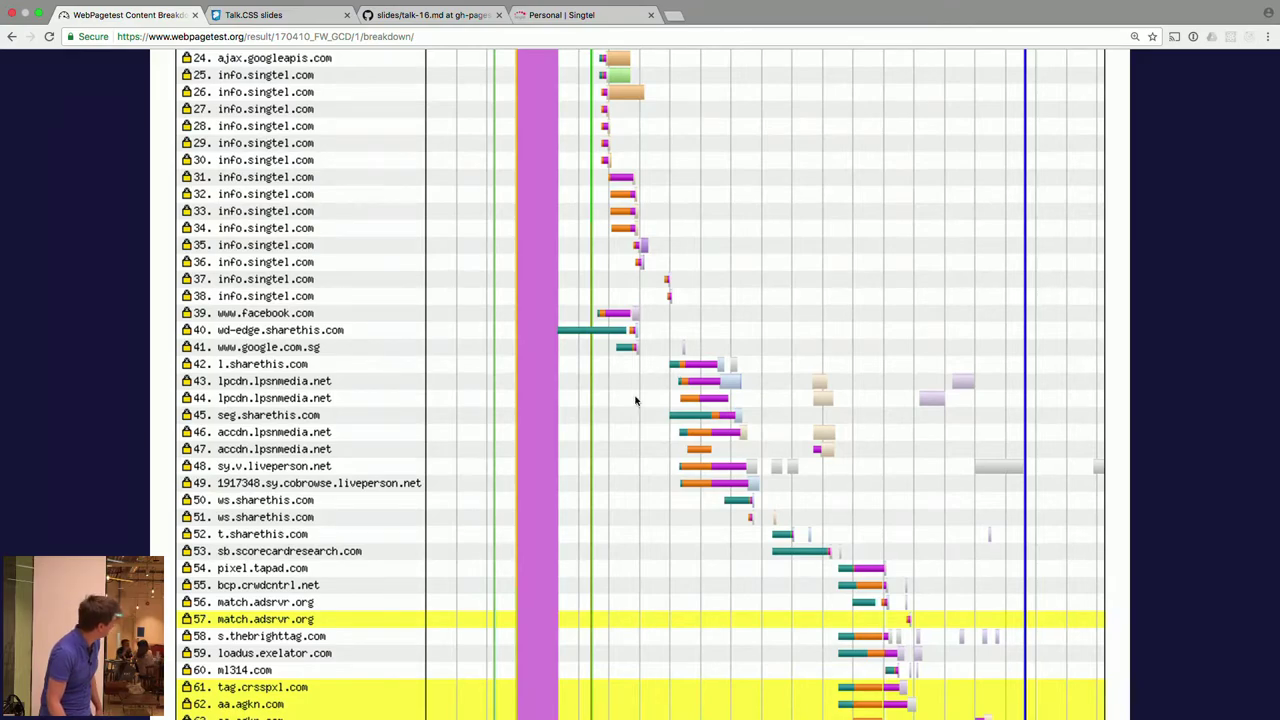
pyautogui.scroll(-3, 394, 435)
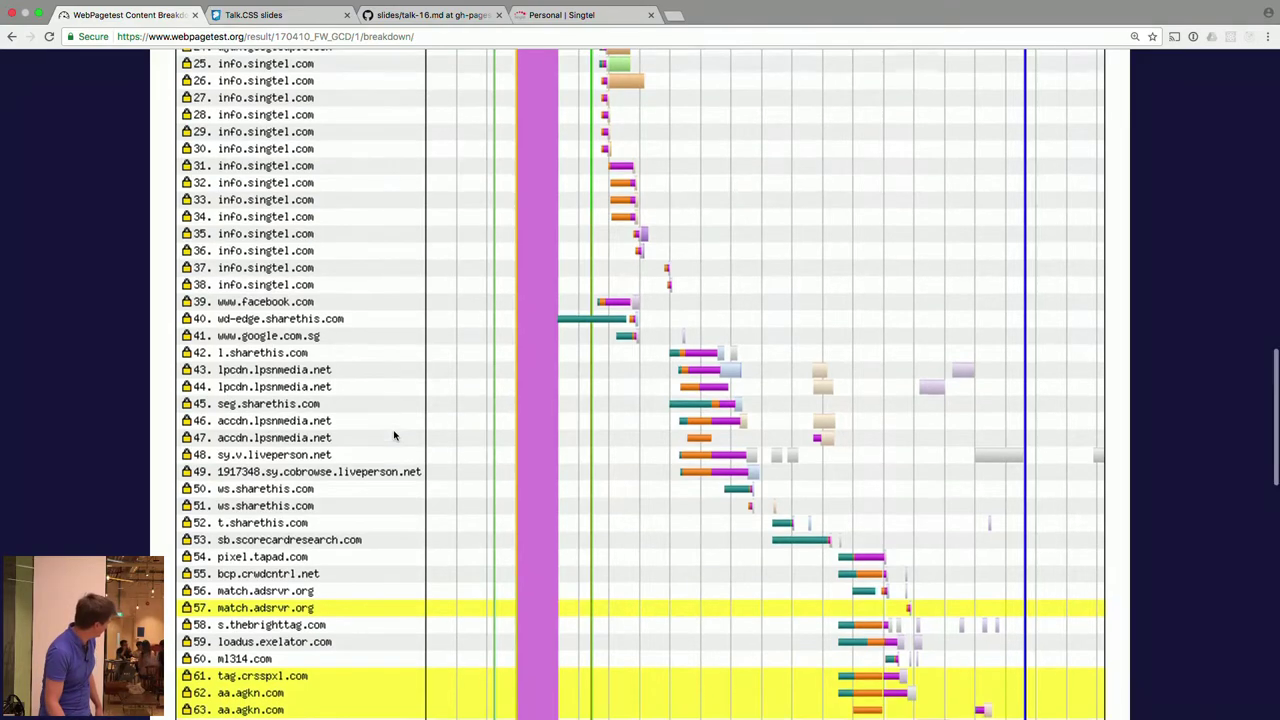
pyautogui.scroll(-4, 394, 435)
# Scroll past the waterfall to the CPU Utilization, Bandwidth In, Main Thread and Page is Interactive graphs
pyautogui.scroll(-4, 394, 435)
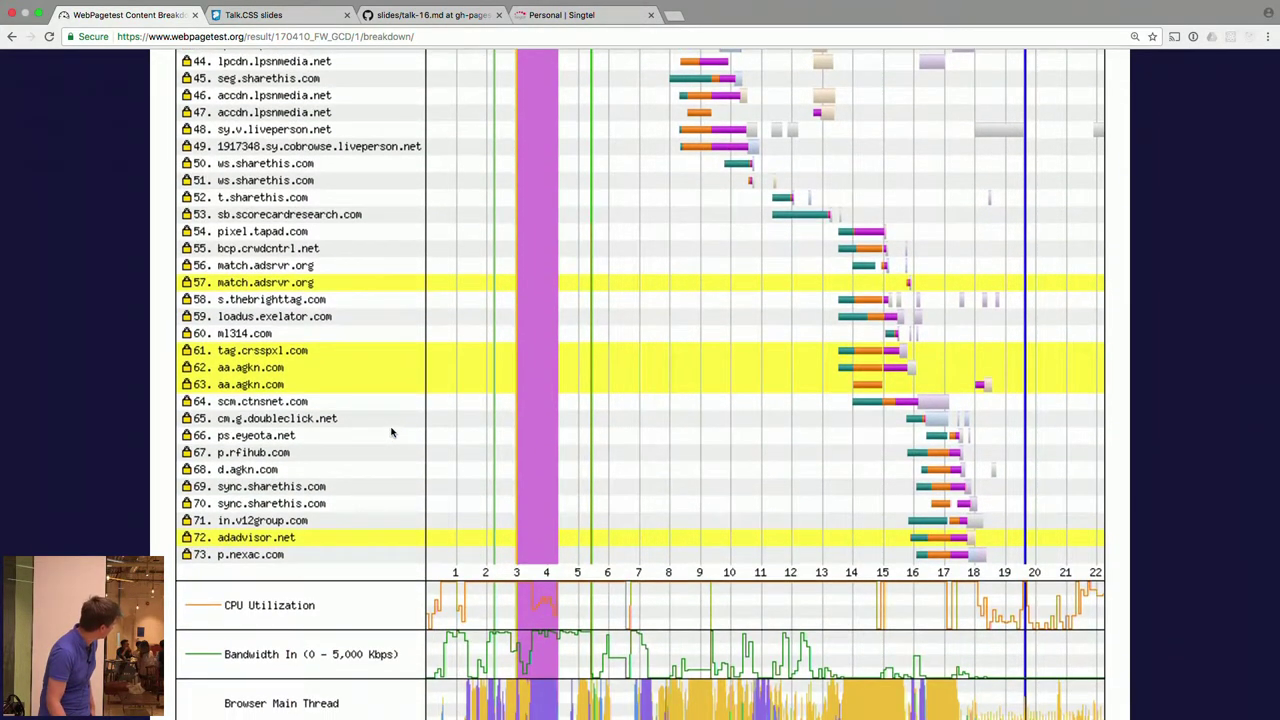
pyautogui.scroll(-2, 389, 428)
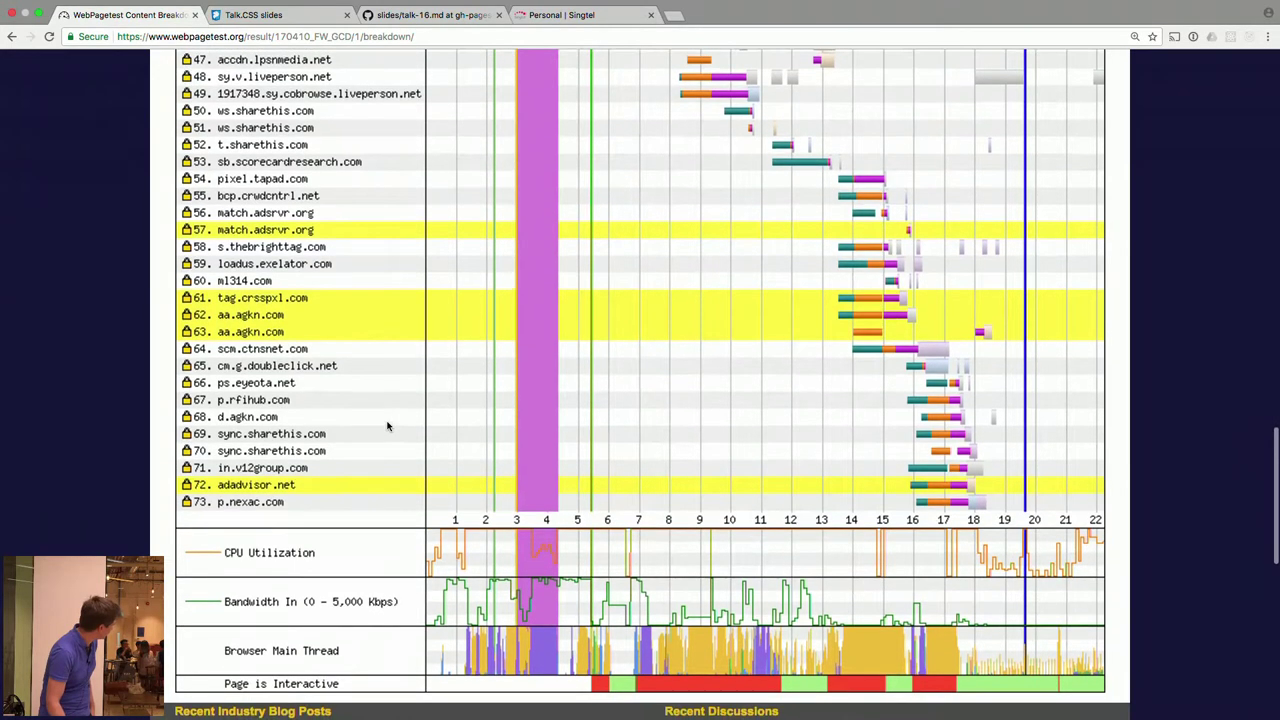
pyautogui.scroll(-1, 388, 427)
pyautogui.scroll(-1, 388, 427)
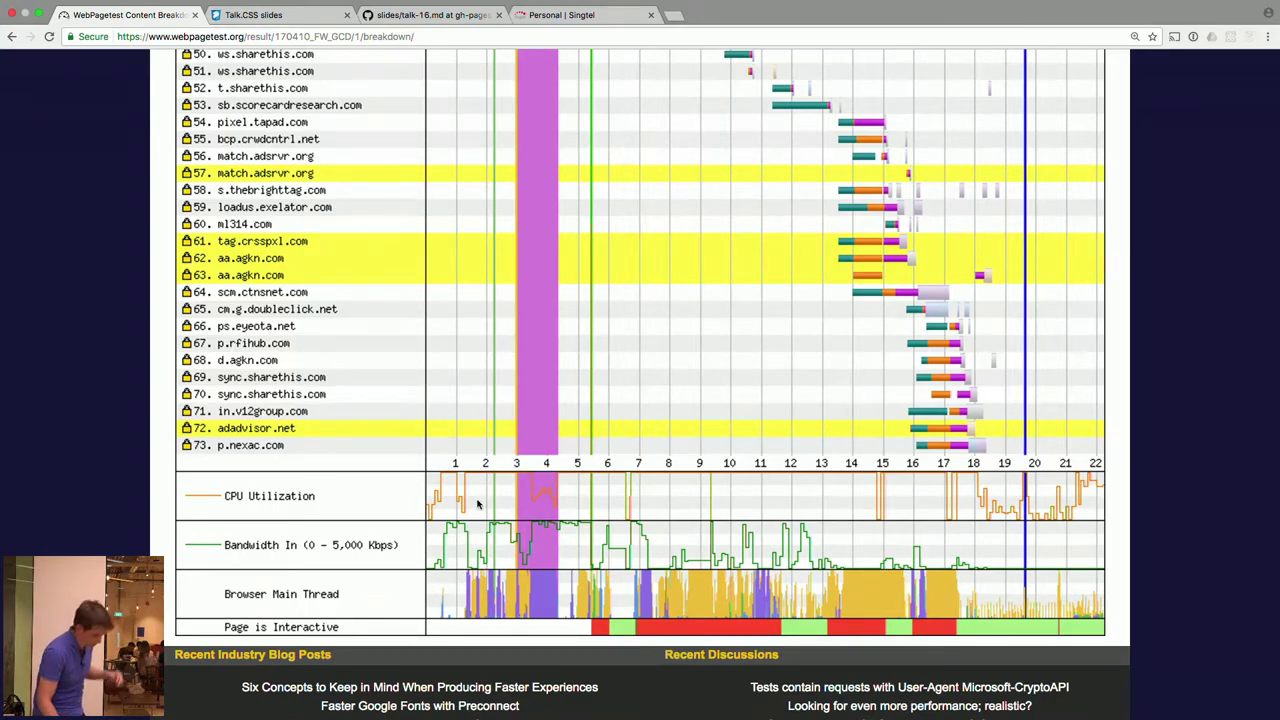
# Zoom the results page to 200%, review the graphs, then scroll back up to the grades and MIME-type pie charts
pyautogui.press('super+equal')
pyautogui.press('super+equal')
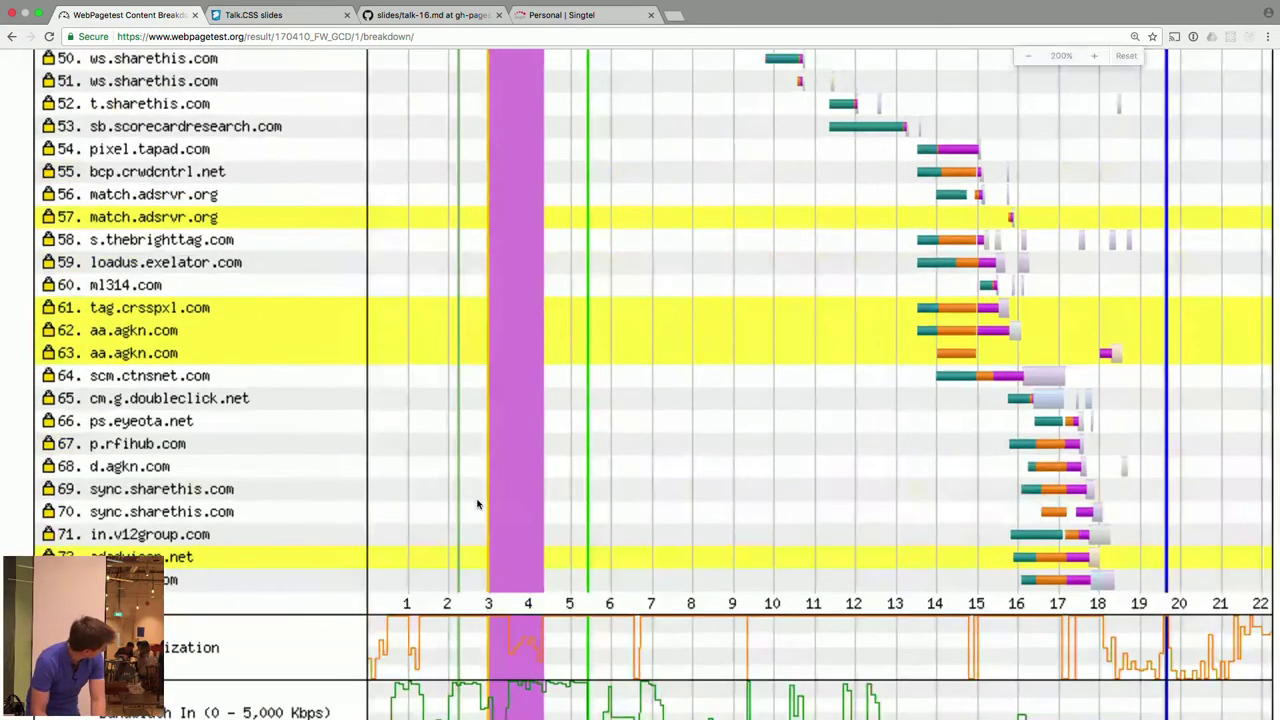
pyautogui.scroll(-5, 477, 503)
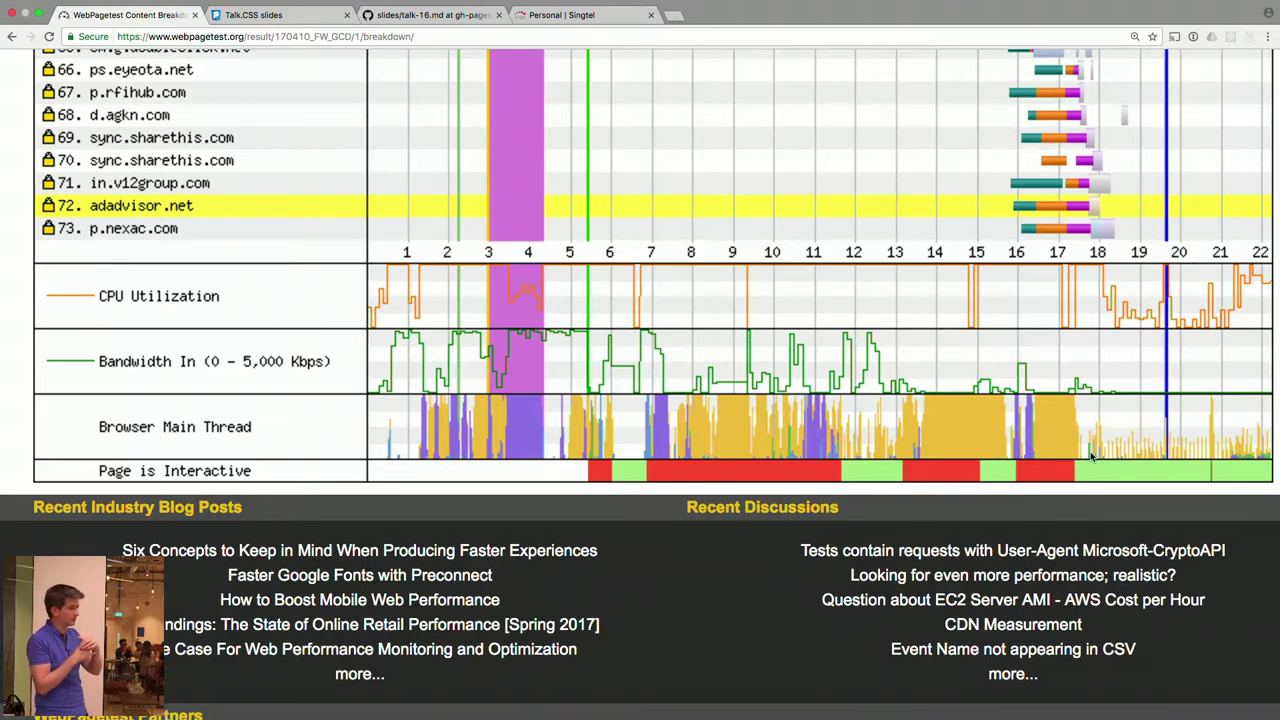
pyautogui.scroll(20, 1090, 455)
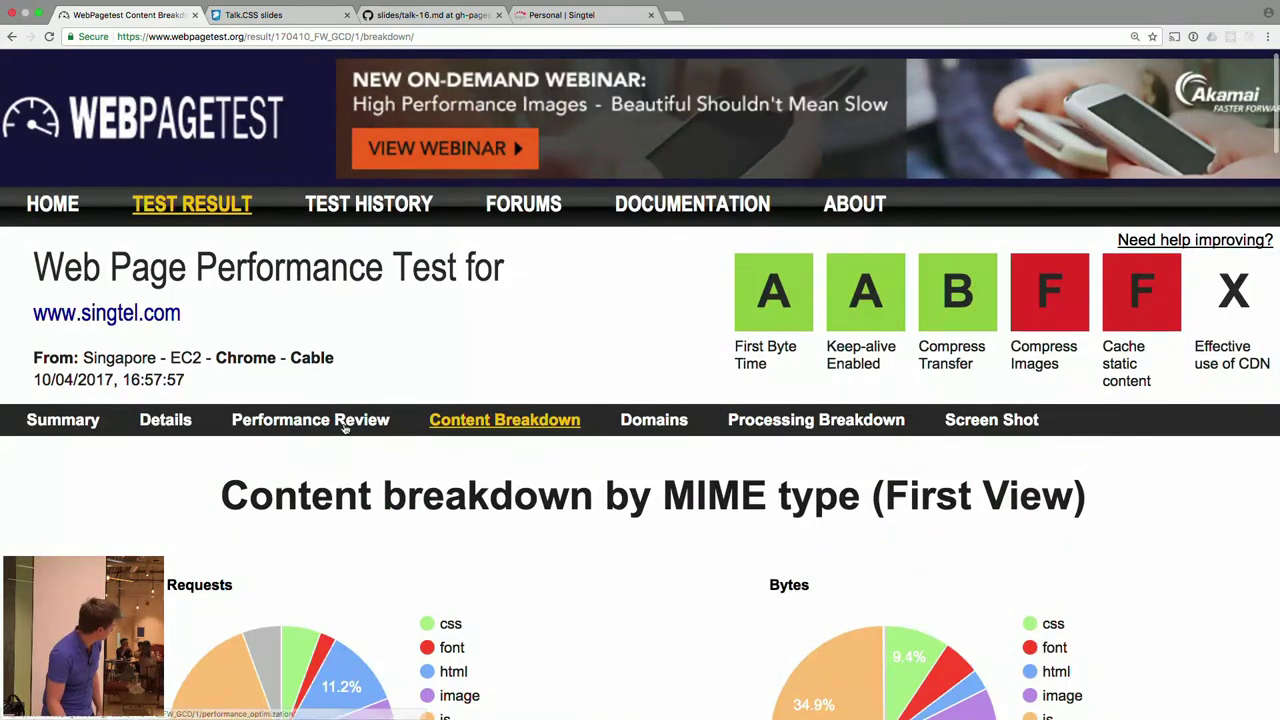
pyautogui.scroll(1, 601, 391)
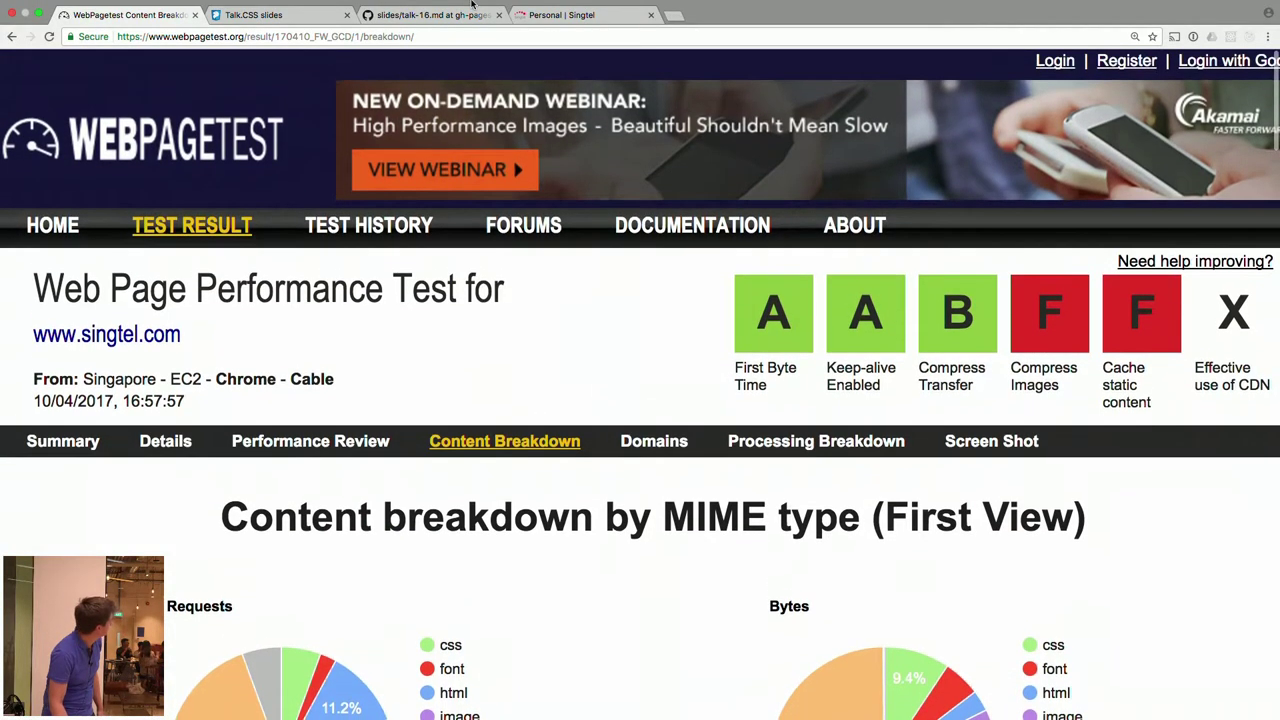
# Open the developer console on the Singtel homepage tab and enlarge it
pyautogui.click(549, 30)
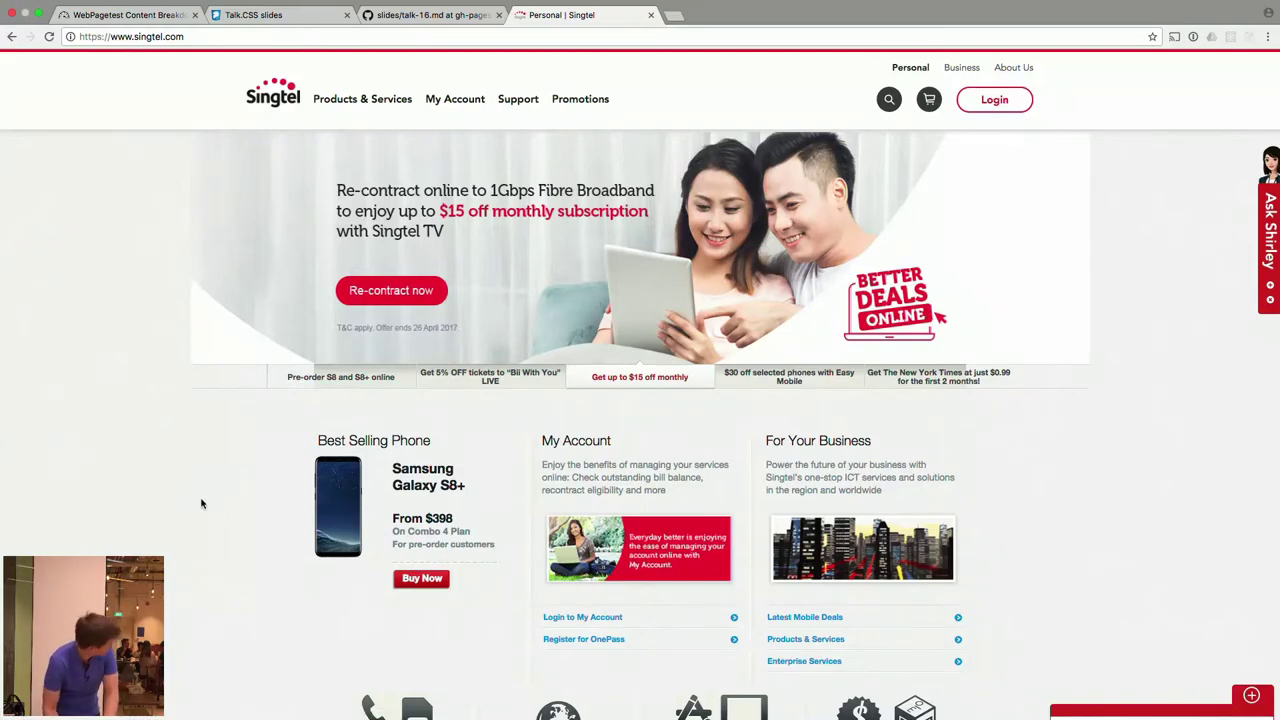
pyautogui.press('super+alt+j')
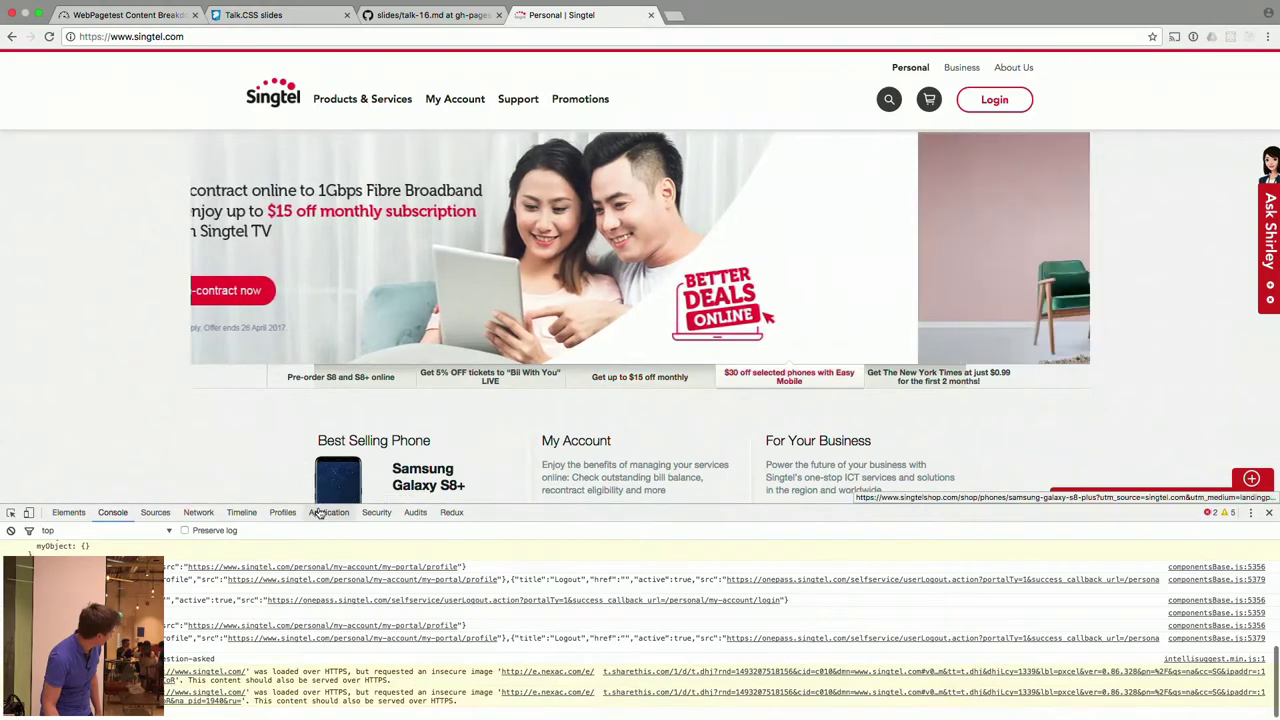
pyautogui.moveTo(318, 506); pyautogui.dragTo(305, 320)
# Scroll up through the console log, then switch DevTools to the Sources panel
pyautogui.scroll(3, 352, 470)
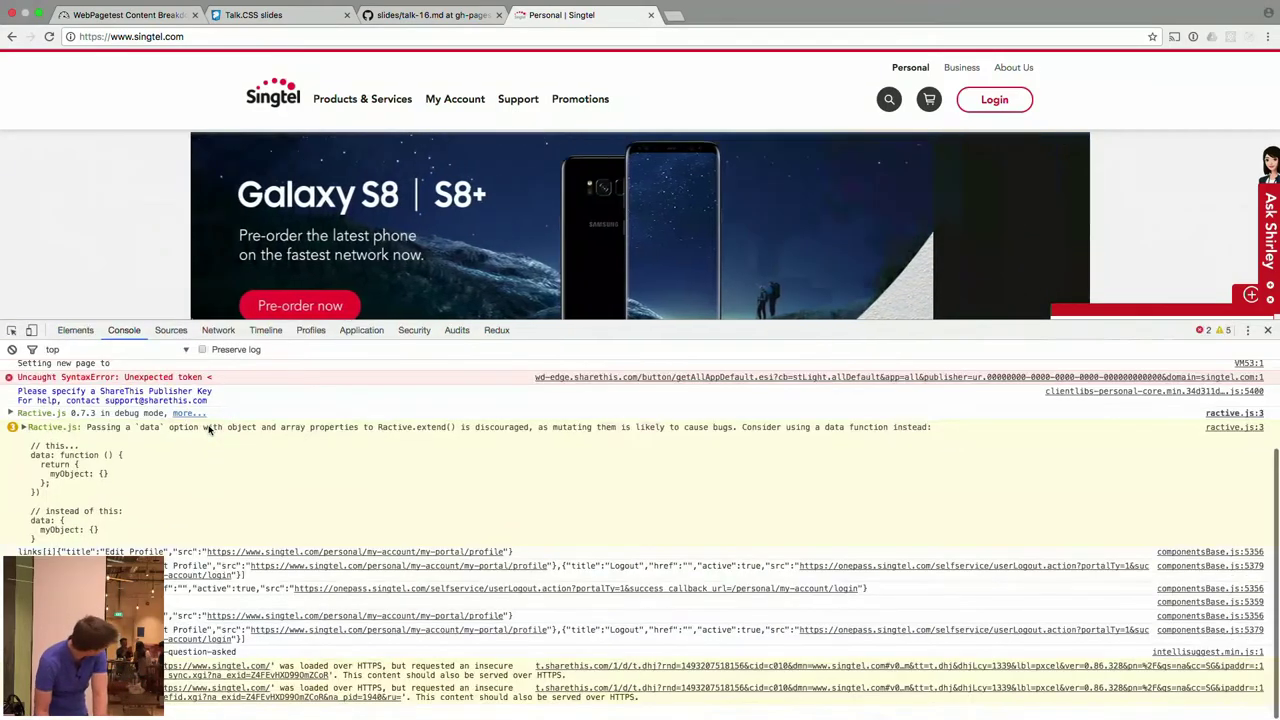
pyautogui.scroll(5, 209, 430)
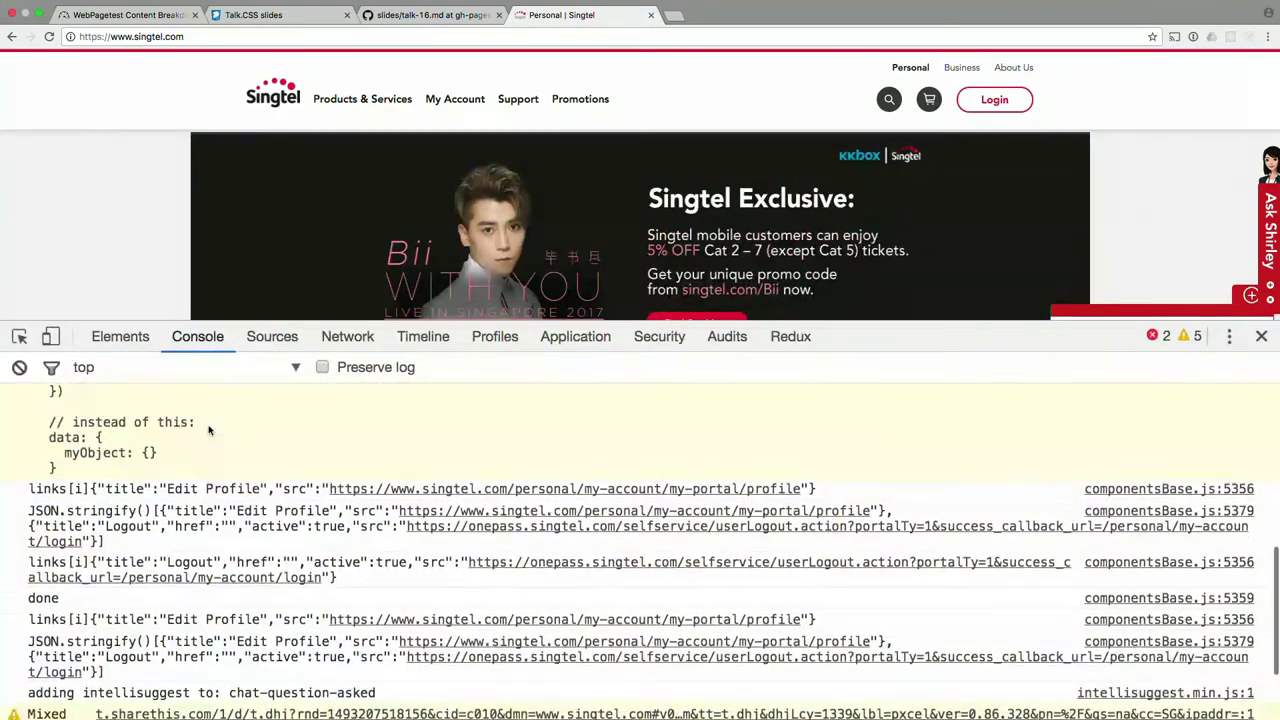
pyautogui.scroll(-1, 209, 430)
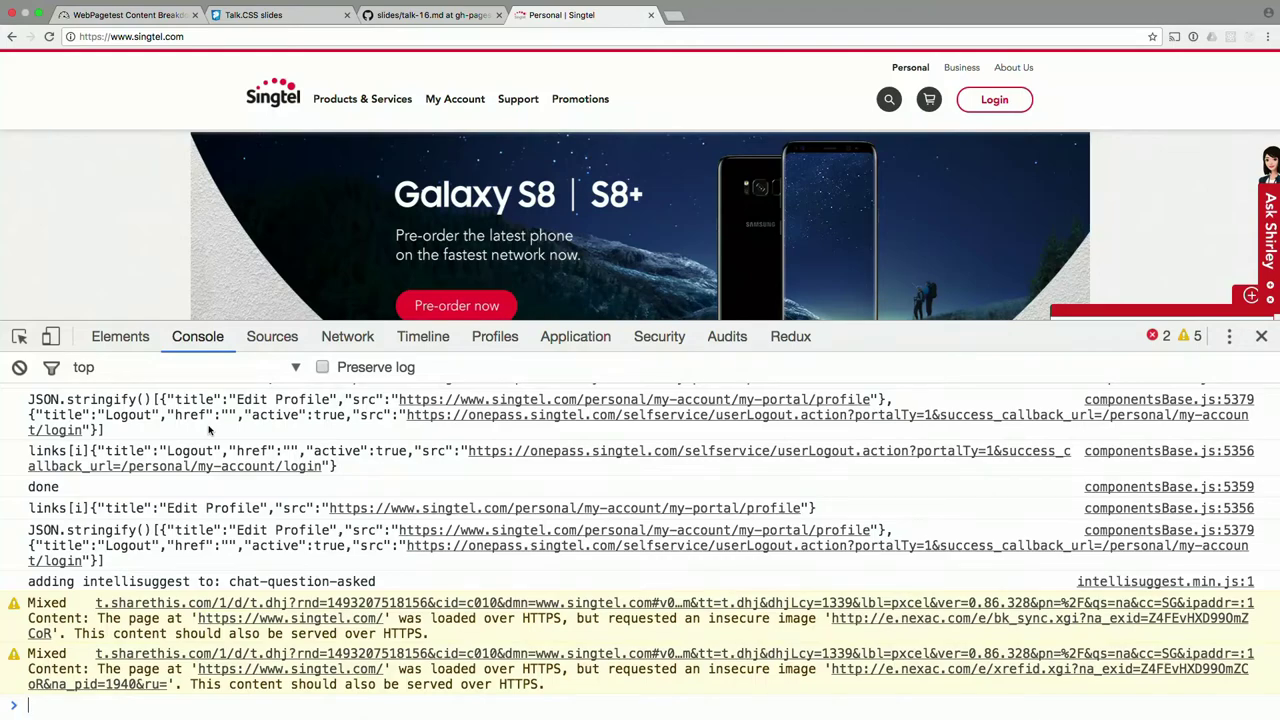
pyautogui.scroll(10, 209, 430)
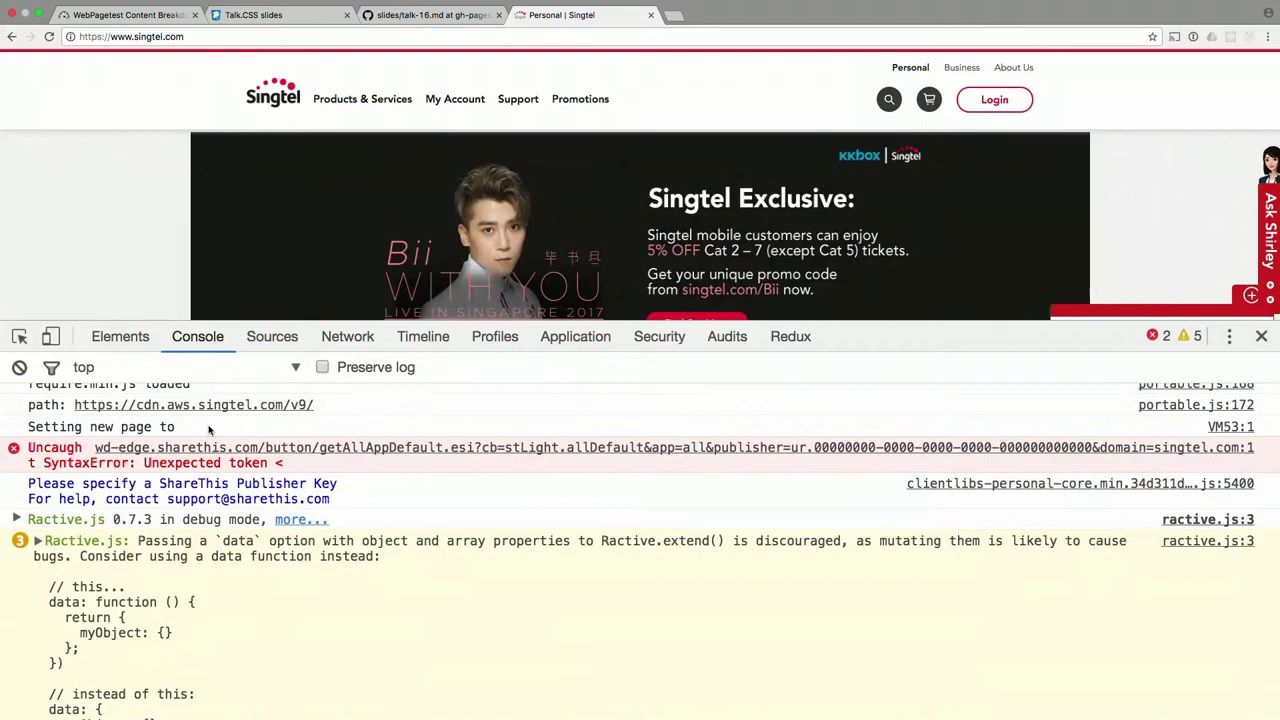
pyautogui.scroll(5, 209, 430)
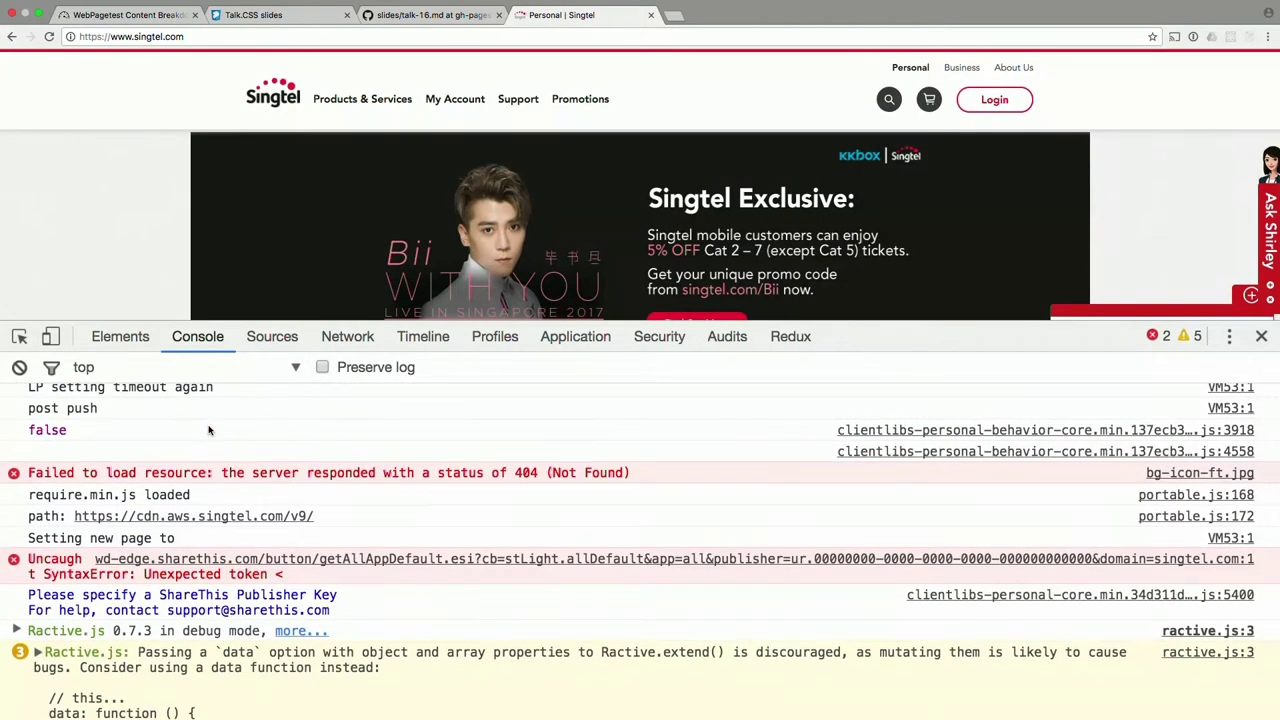
pyautogui.scroll(2, 209, 430)
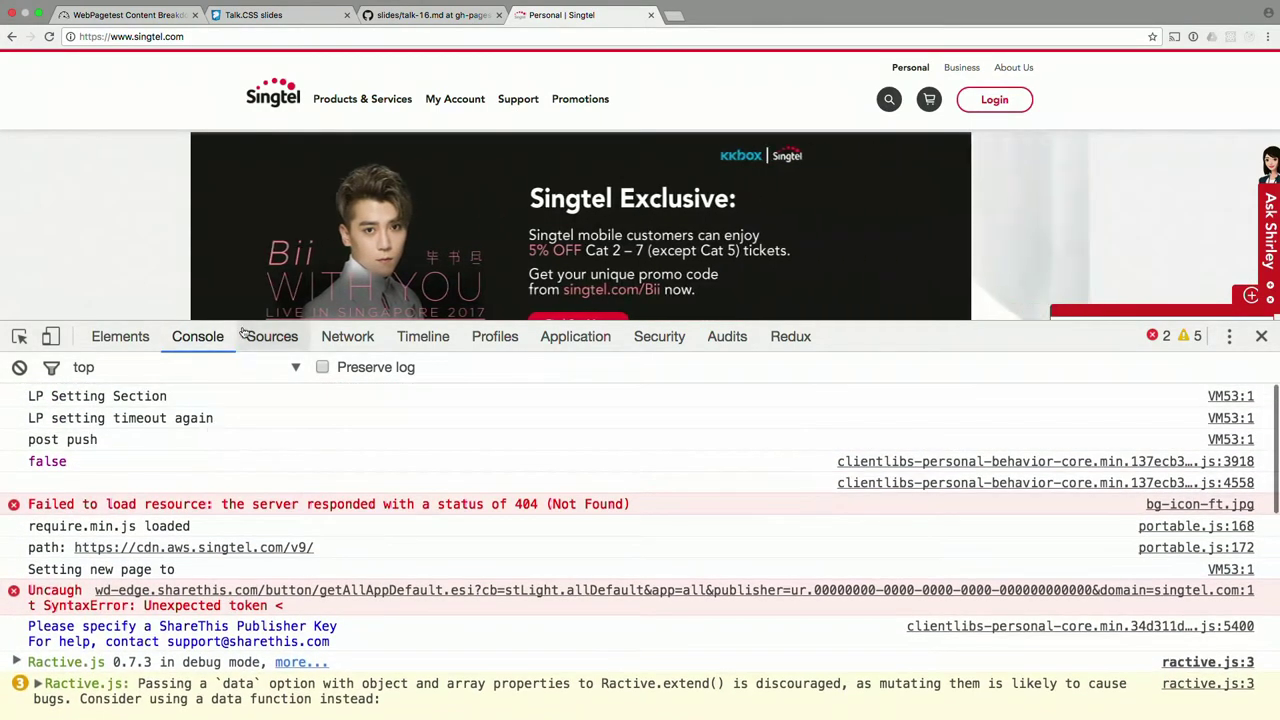
pyautogui.click(273, 337)
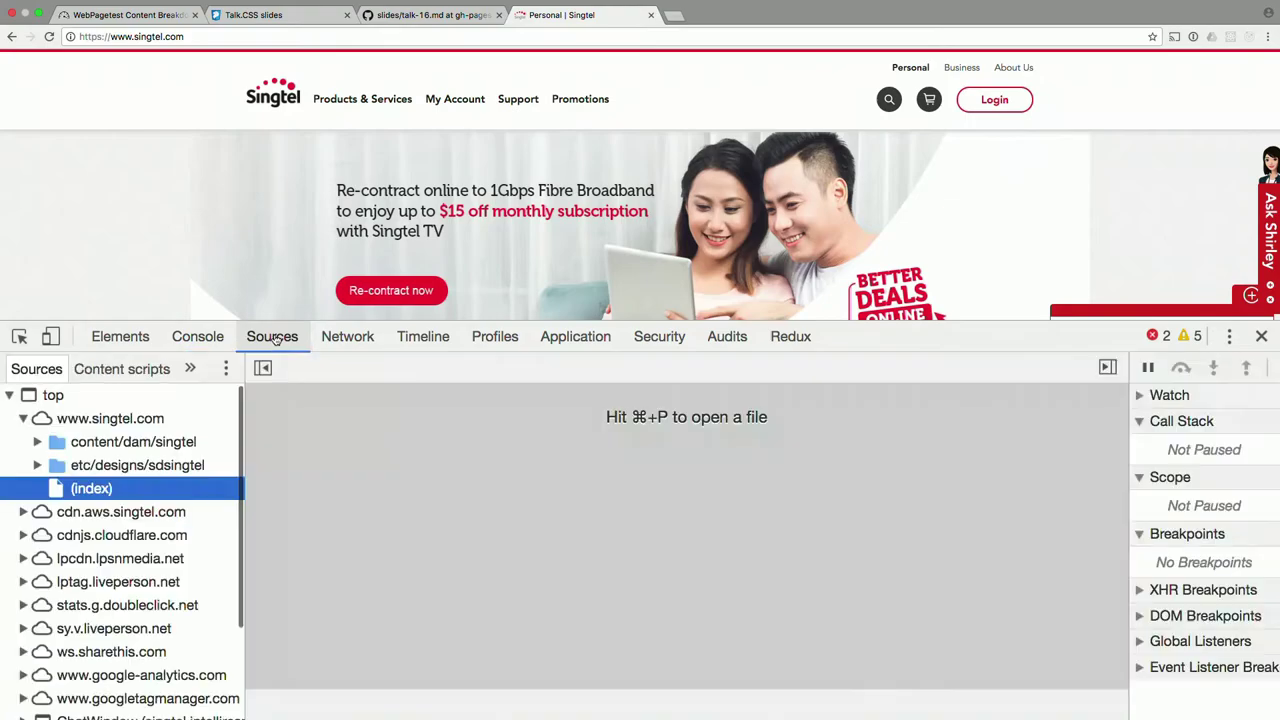
# Glance at the Network panel, then return to Sources and scroll the file navigator
pyautogui.click(346, 339)
pyautogui.click(292, 345)
pyautogui.scroll(-2, 146, 617)
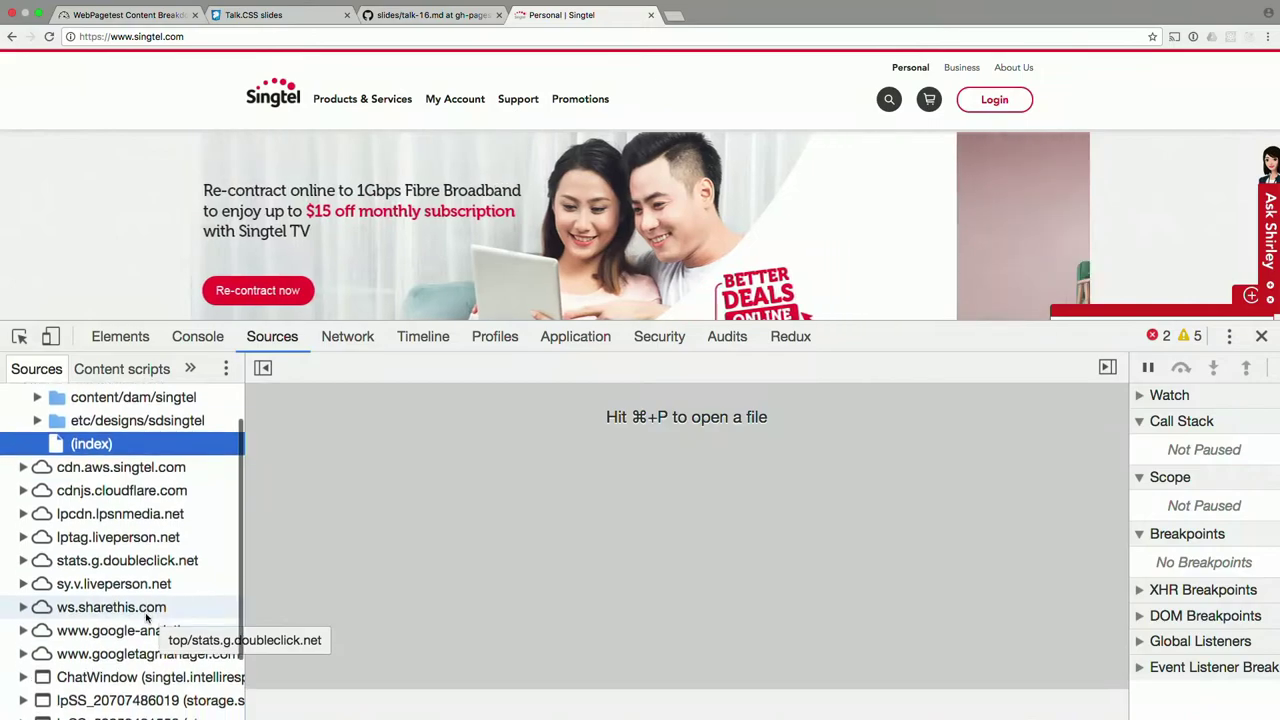
pyautogui.scroll(2, 146, 617)
pyautogui.scroll(-2, 146, 617)
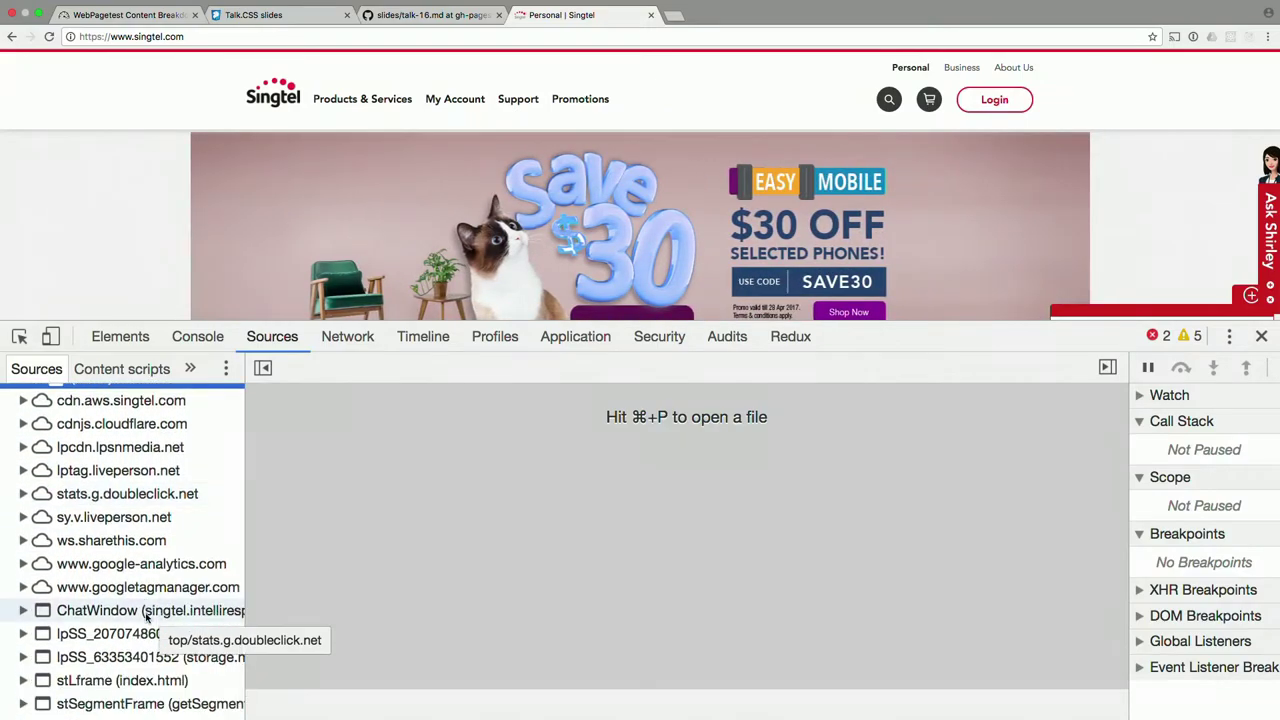
pyautogui.scroll(2, 146, 617)
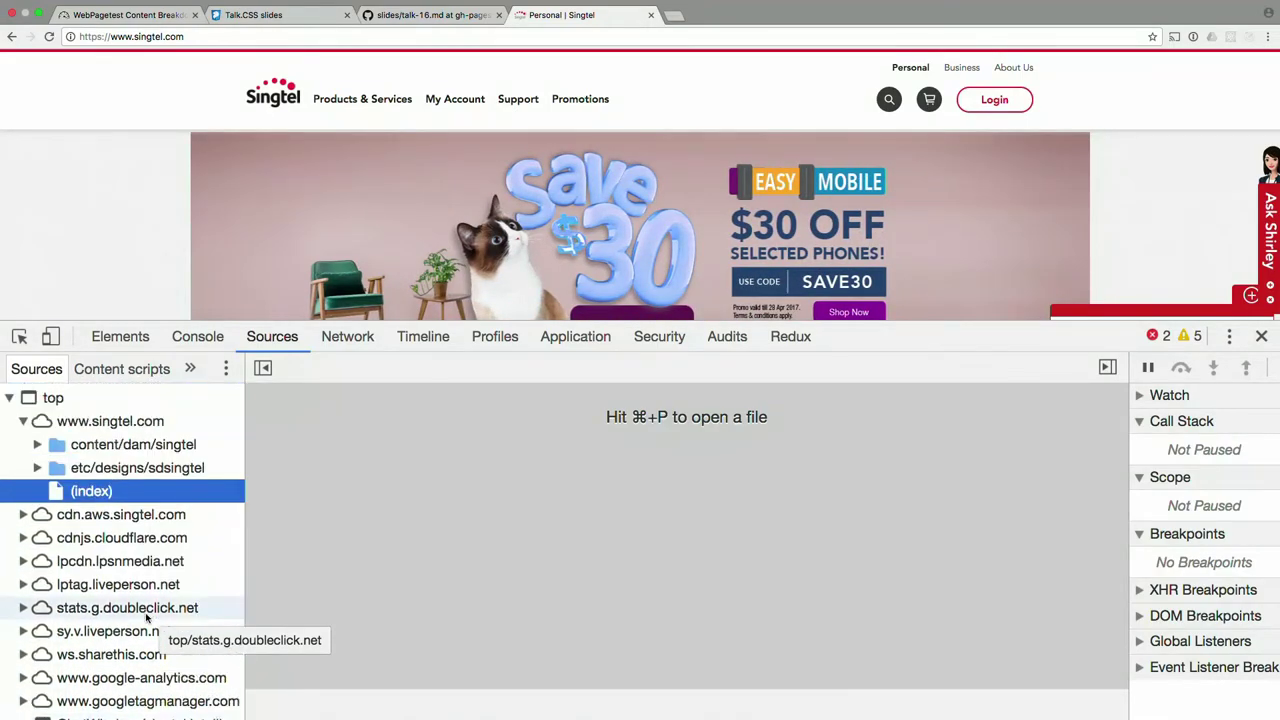
# Expand content/dam/singtel and browse its MarketingTech, Standard and online-draft folders
pyautogui.press('Up')
pyautogui.press('Up')
pyautogui.press('Right')
pyautogui.press('Down')
pyautogui.press('Down')
pyautogui.press('Up')
pyautogui.press('Right')
pyautogui.press('Down')
pyautogui.press('Up')
pyautogui.press('Left')
pyautogui.press('Down')
pyautogui.press('Right')
pyautogui.press('Left')
pyautogui.press('Down')
pyautogui.press('Right')
pyautogui.press('Left')
pyautogui.press('Left')
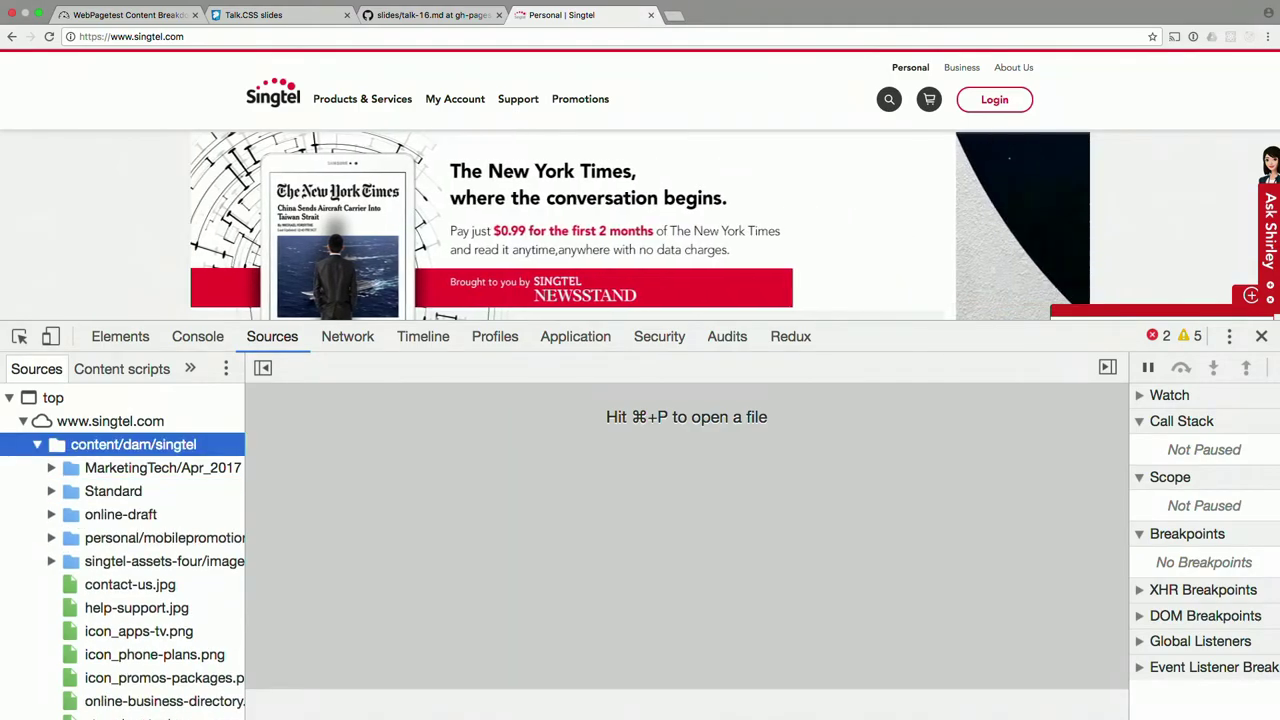
pyautogui.press('Left')
pyautogui.press('Down')
# Expand etc/designs/sdsingtel's componentclientlibs folder and widen the navigator so full file names show
pyautogui.press('Right')
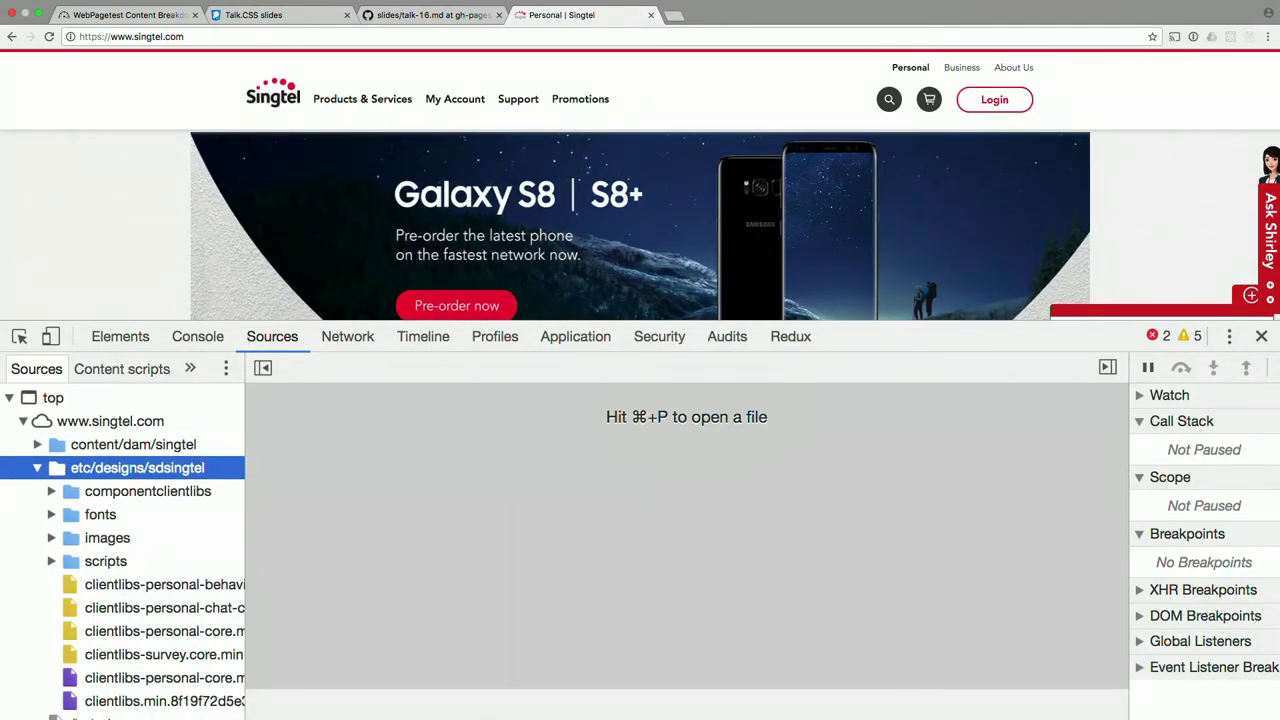
pyautogui.press('Down')
pyautogui.press('Right')
pyautogui.press('Down')
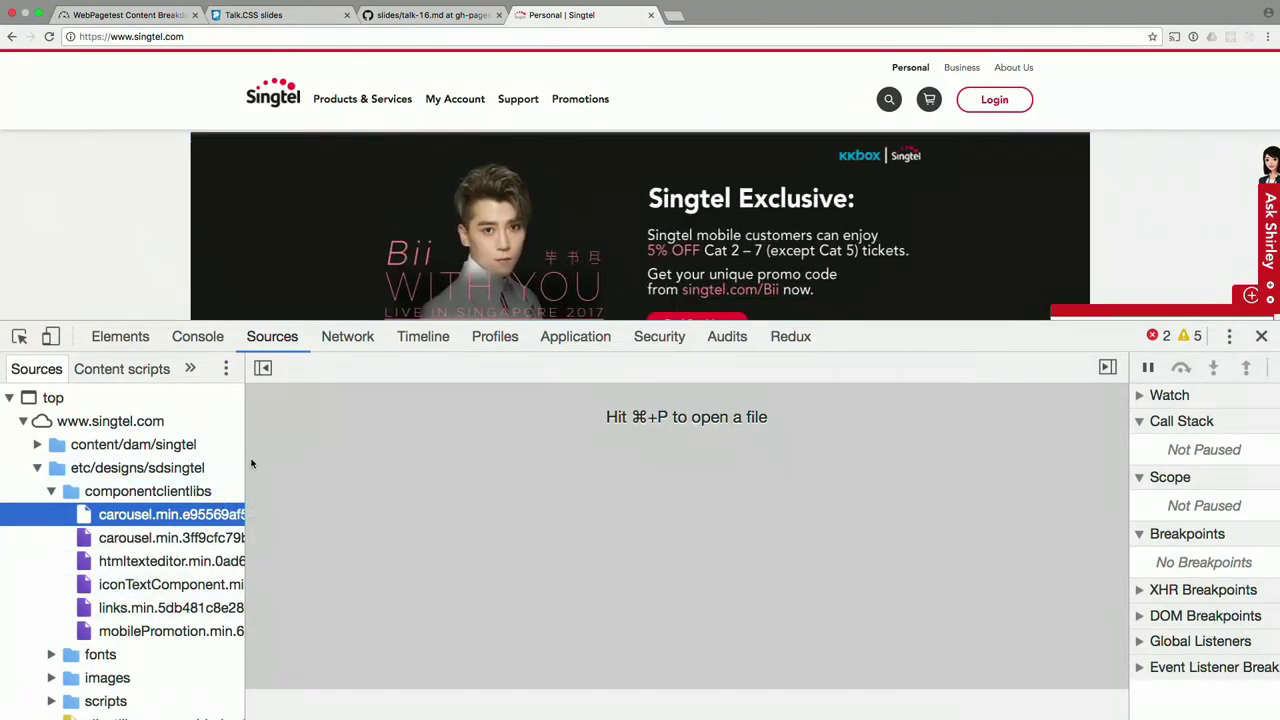
pyautogui.moveTo(245, 400); pyautogui.dragTo(604, 396)
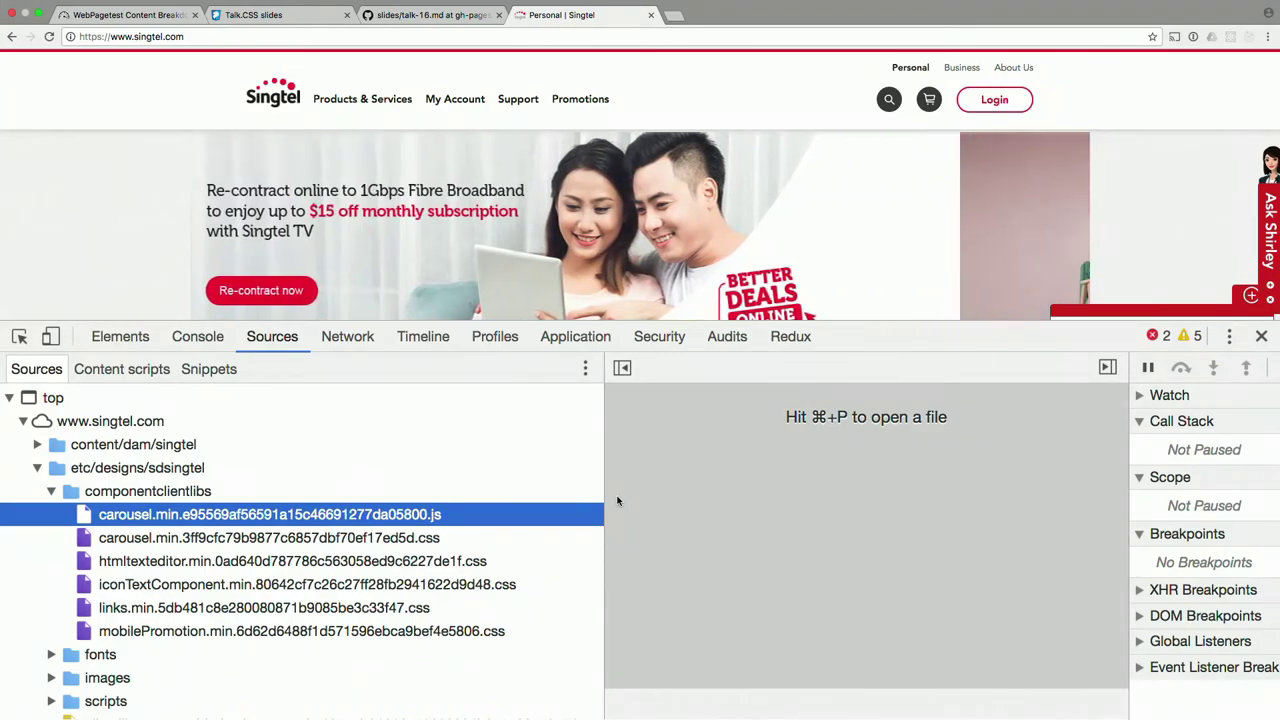
# Browse the carousel and htmltexteditor files, then the fonts, images and scripts folders, and collapse sdsingtel
pyautogui.press('Down')
pyautogui.press('Down')
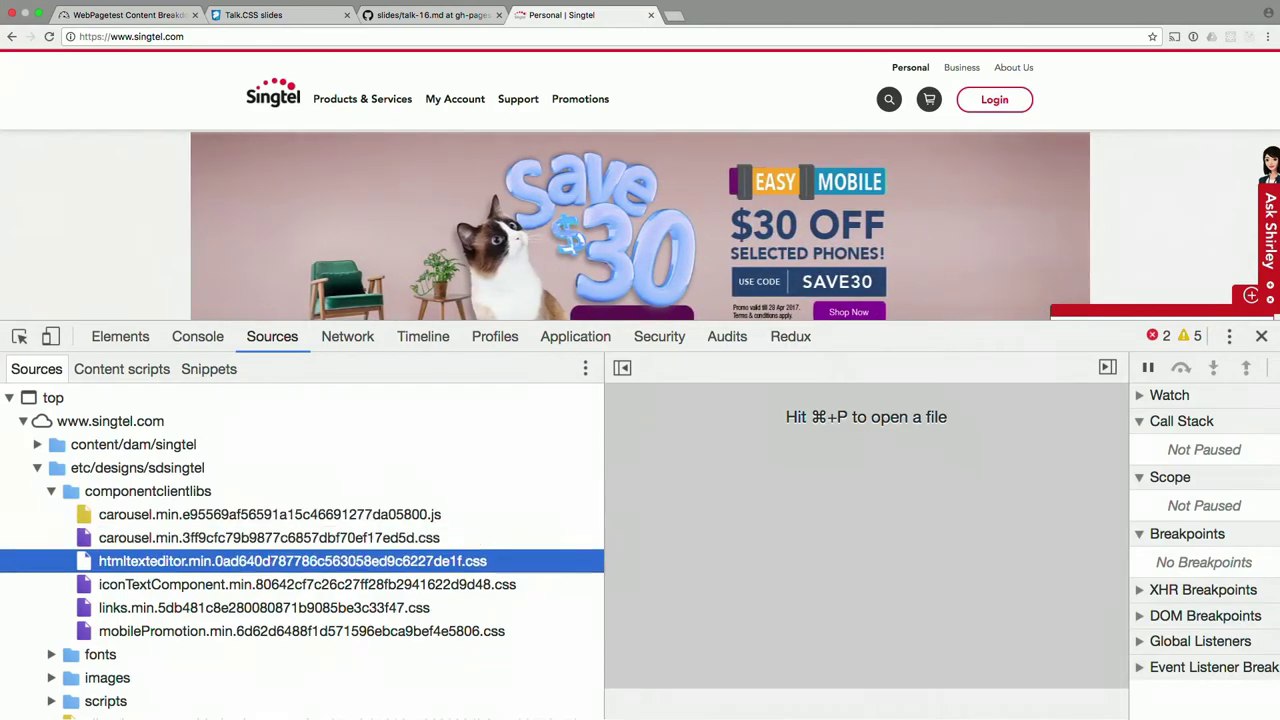
pyautogui.press('Down')
pyautogui.press('Left')
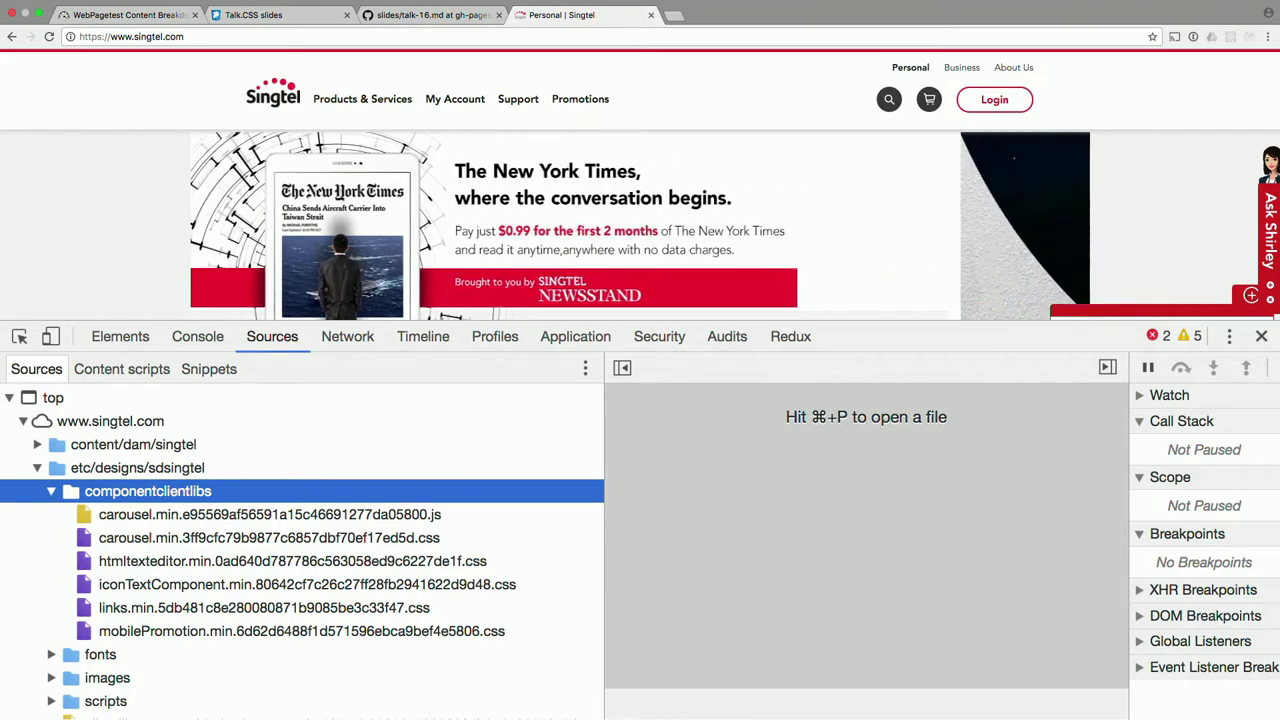
pyautogui.press('Left')
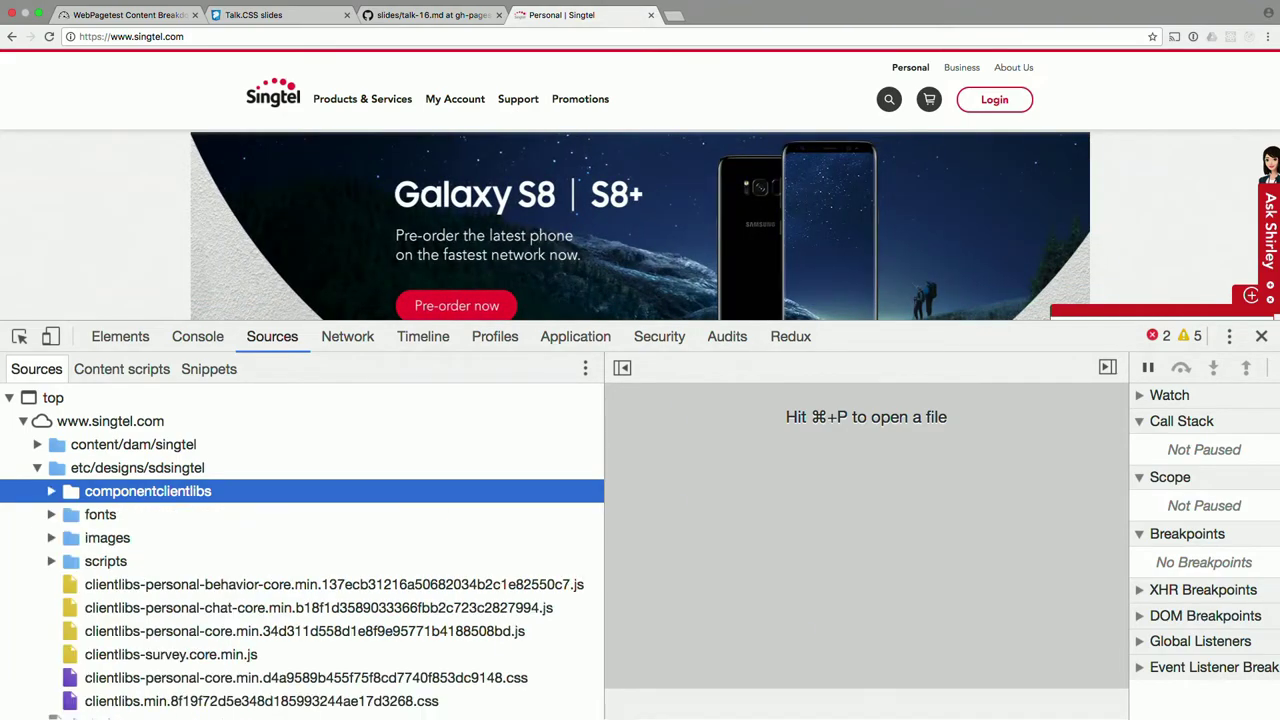
pyautogui.press('Down')
pyautogui.press('Right')
pyautogui.press('Left')
pyautogui.press('Down')
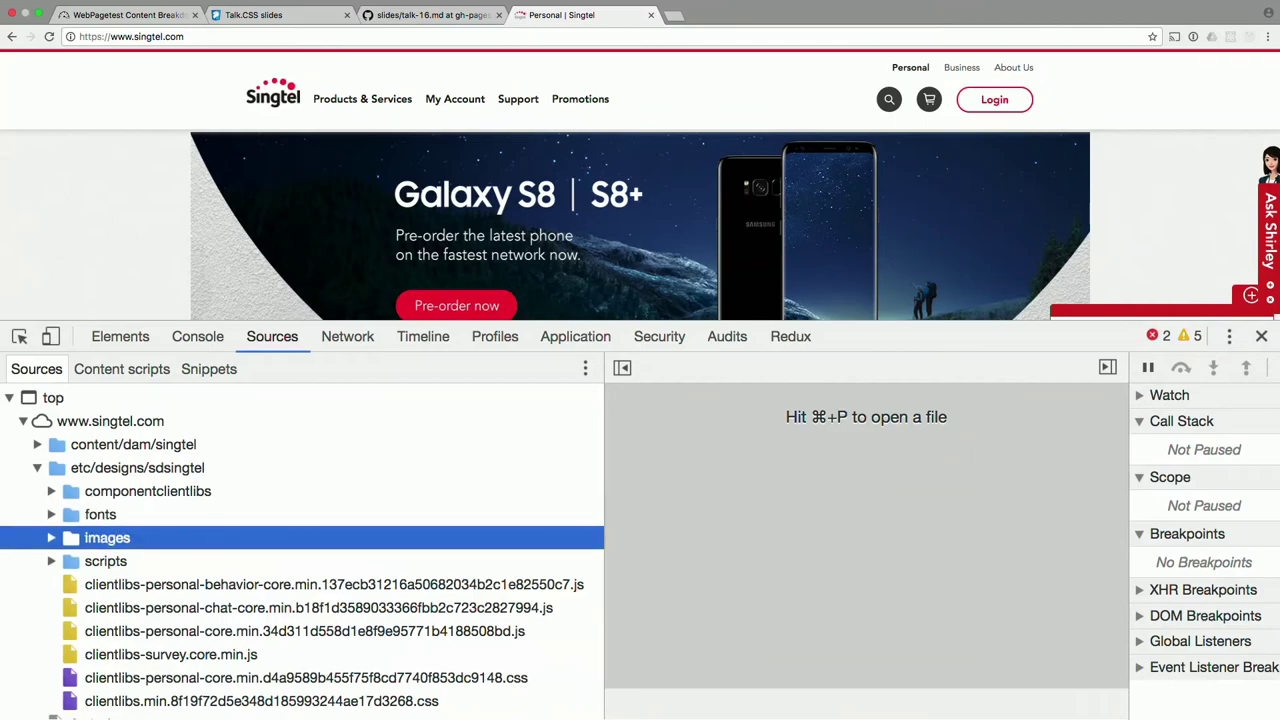
pyautogui.press('Right')
pyautogui.press('Down')
pyautogui.press('Left')
pyautogui.press('Left')
pyautogui.press('Down')
pyautogui.press('Right')
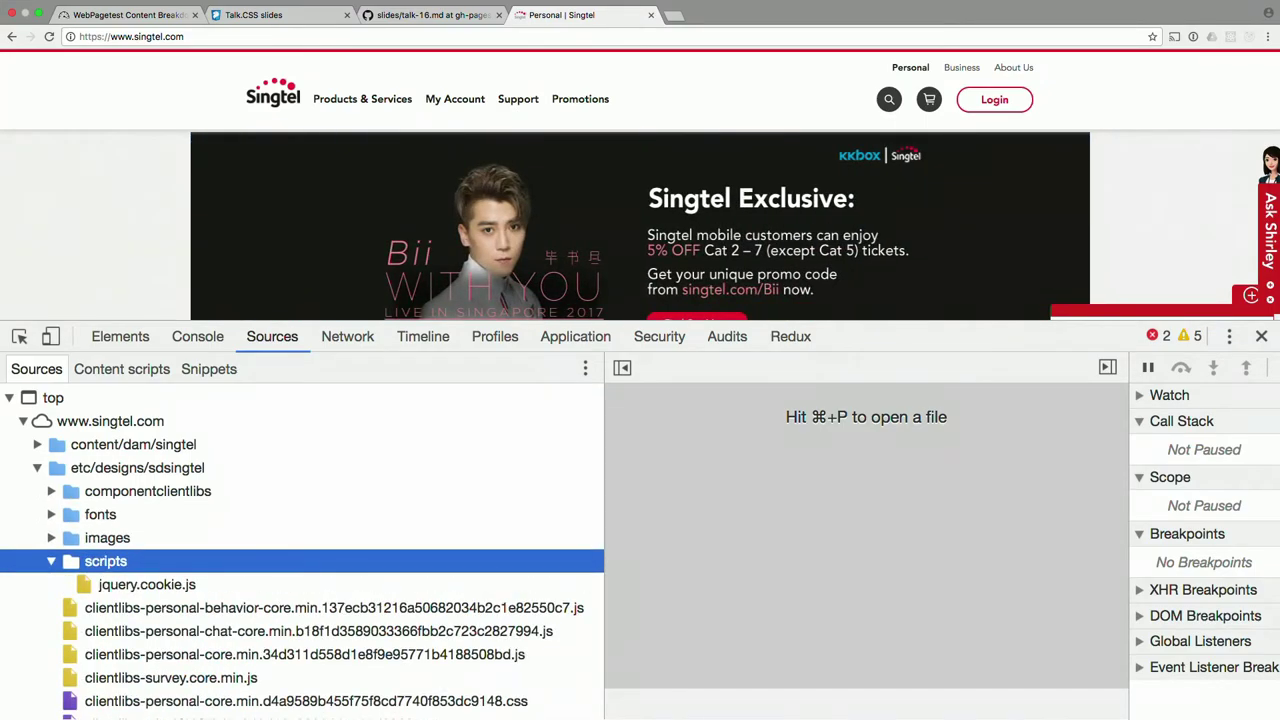
pyautogui.press('Down')
pyautogui.press('Left')
pyautogui.press('Left')
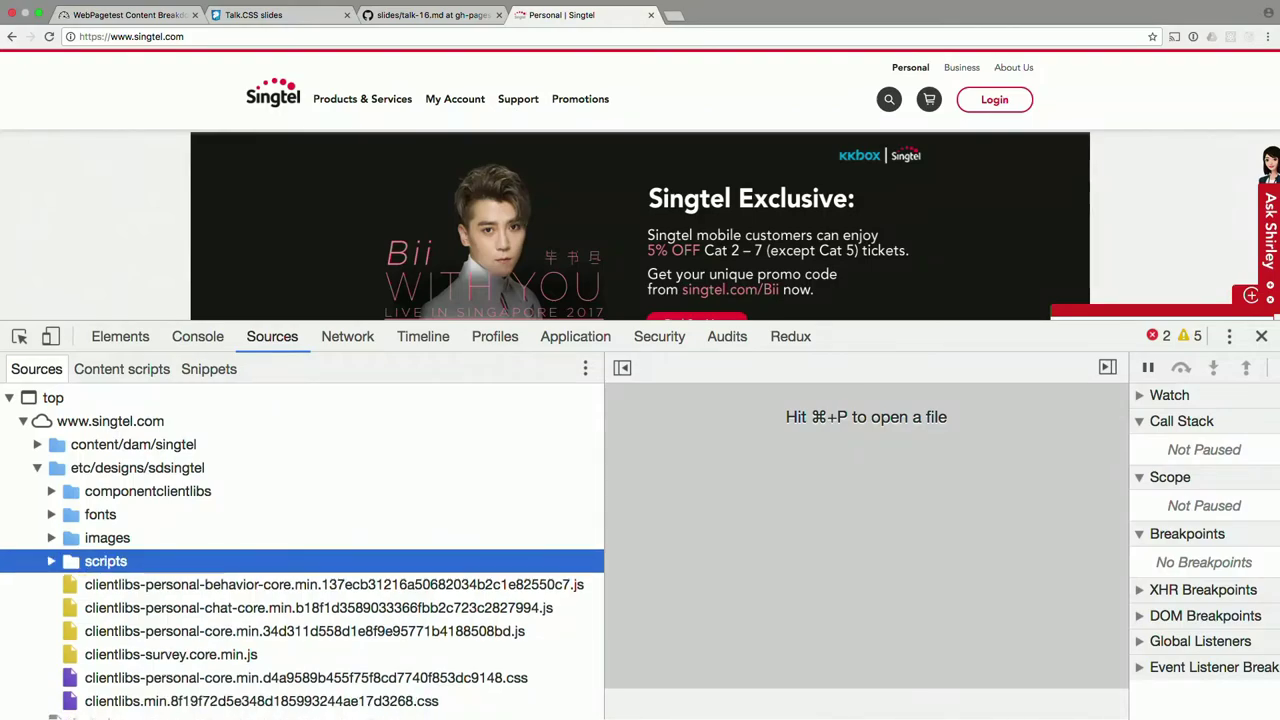
pyautogui.press('Left')
pyautogui.press('Left')
pyautogui.press('Down')
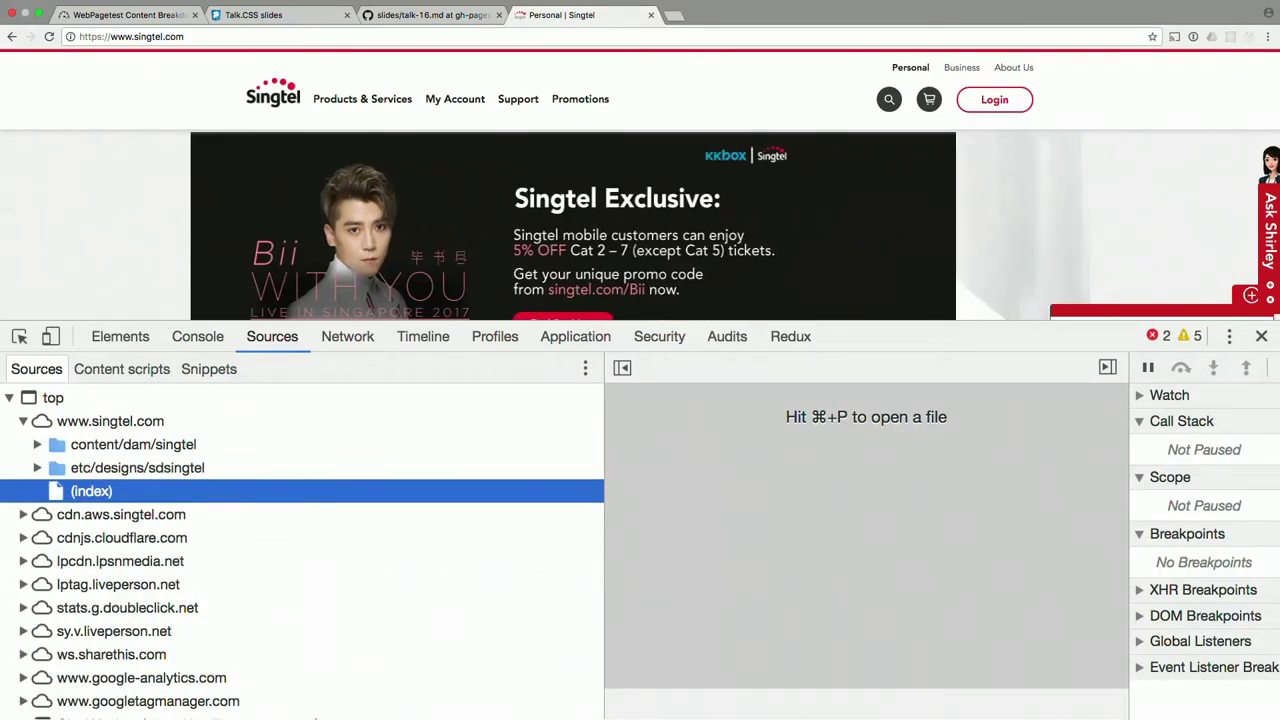
pyautogui.press('Left')
pyautogui.press('Left')
pyautogui.press('Down')
pyautogui.press('Right')
pyautogui.press('Right')
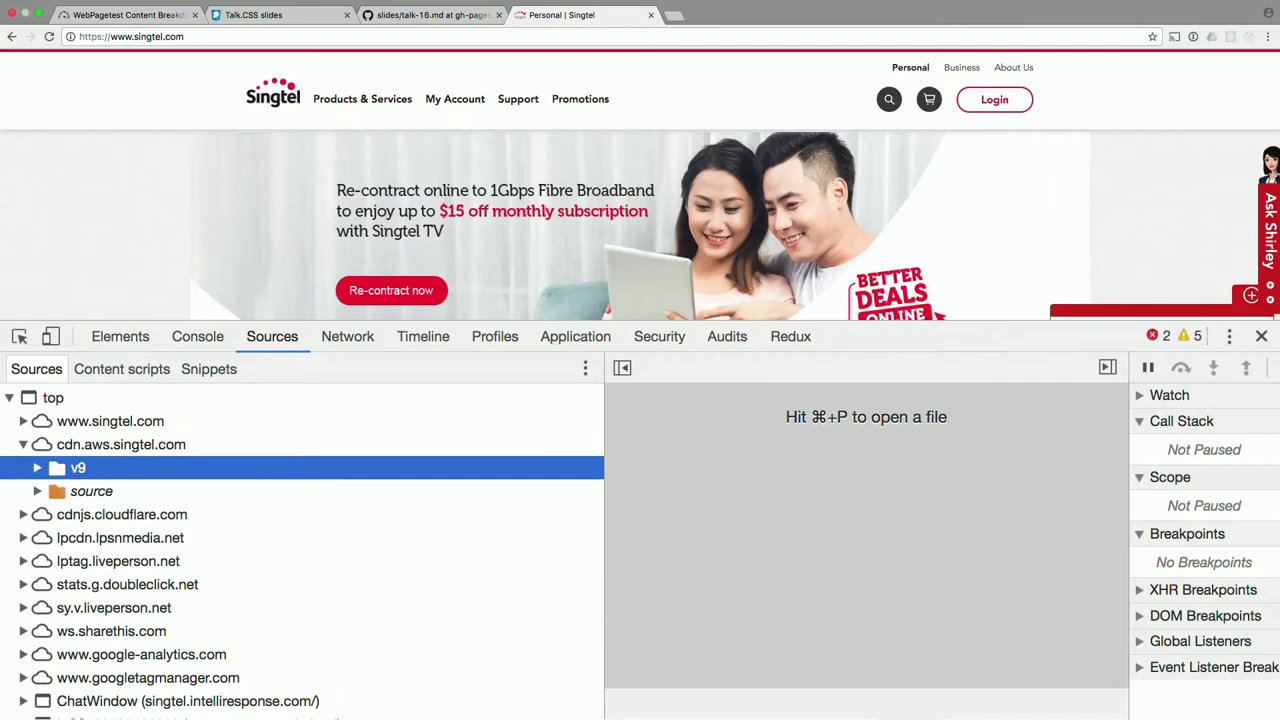
pyautogui.press('Right')
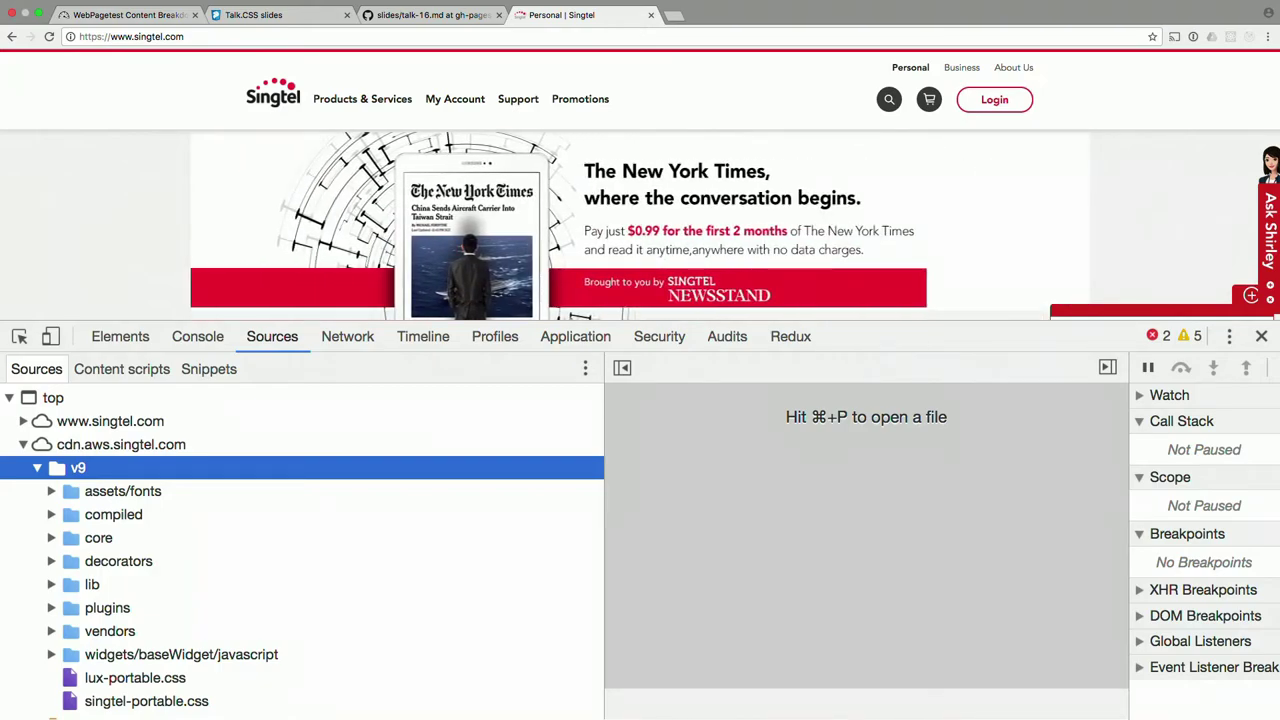
pyautogui.click(122, 491)
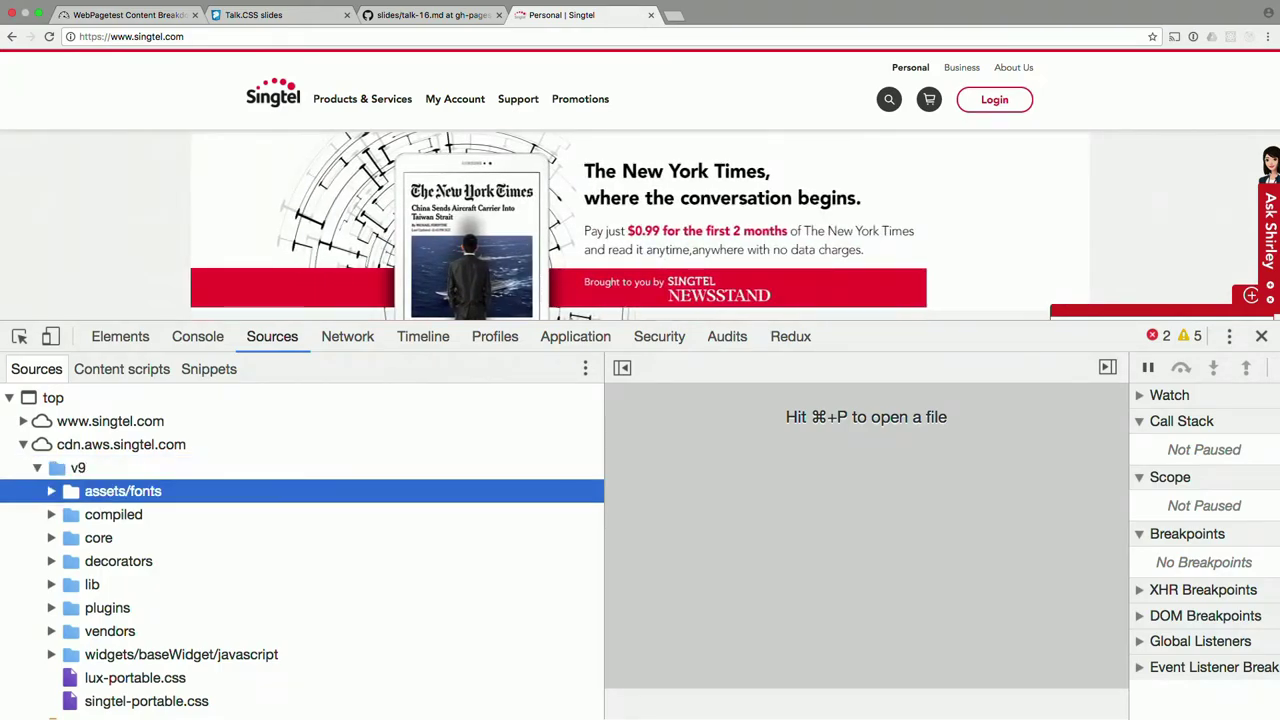
pyautogui.press('Down')
pyautogui.press('Down')
pyautogui.press('Down')
pyautogui.press('Down')
pyautogui.press('Right')
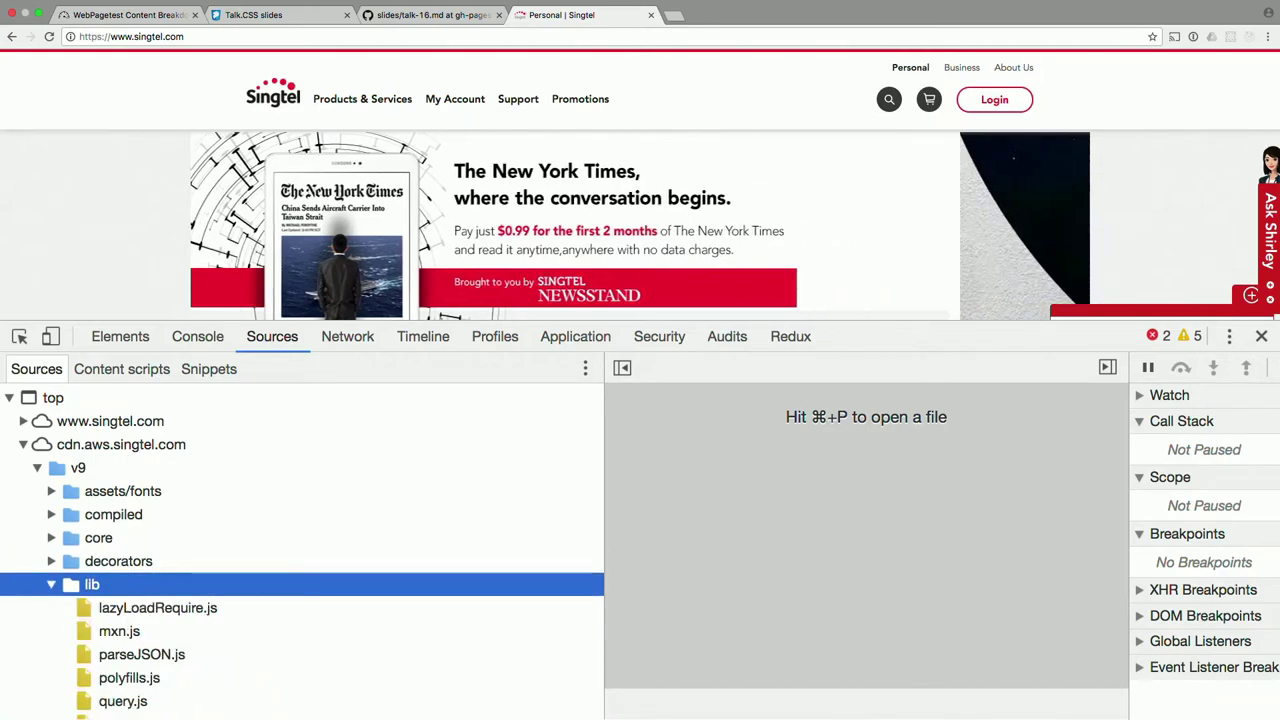
pyautogui.press('Down')
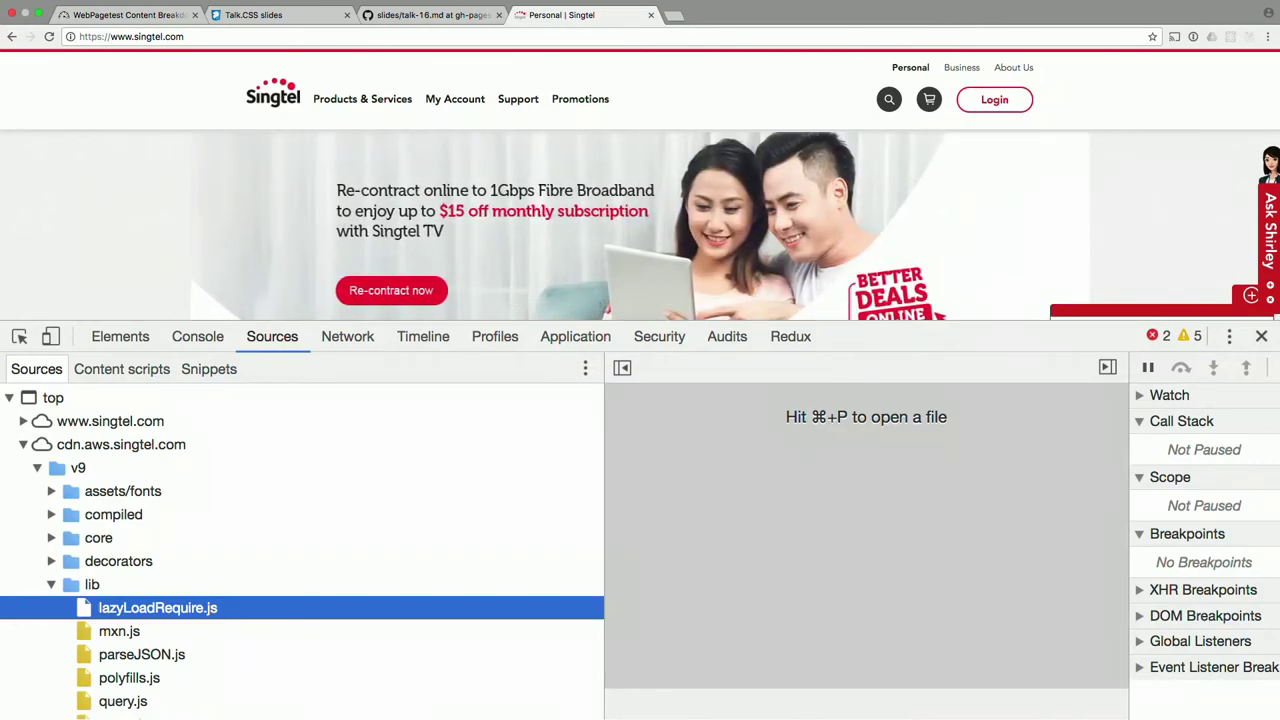
# Step through the lib folder's script files, then collapse lib
pyautogui.press('Down')
pyautogui.press('Down')
pyautogui.press('Down')
pyautogui.press('Down')
pyautogui.press('Down')
pyautogui.press('Down')
pyautogui.press('Down')
pyautogui.press('Down')
pyautogui.press('Down')
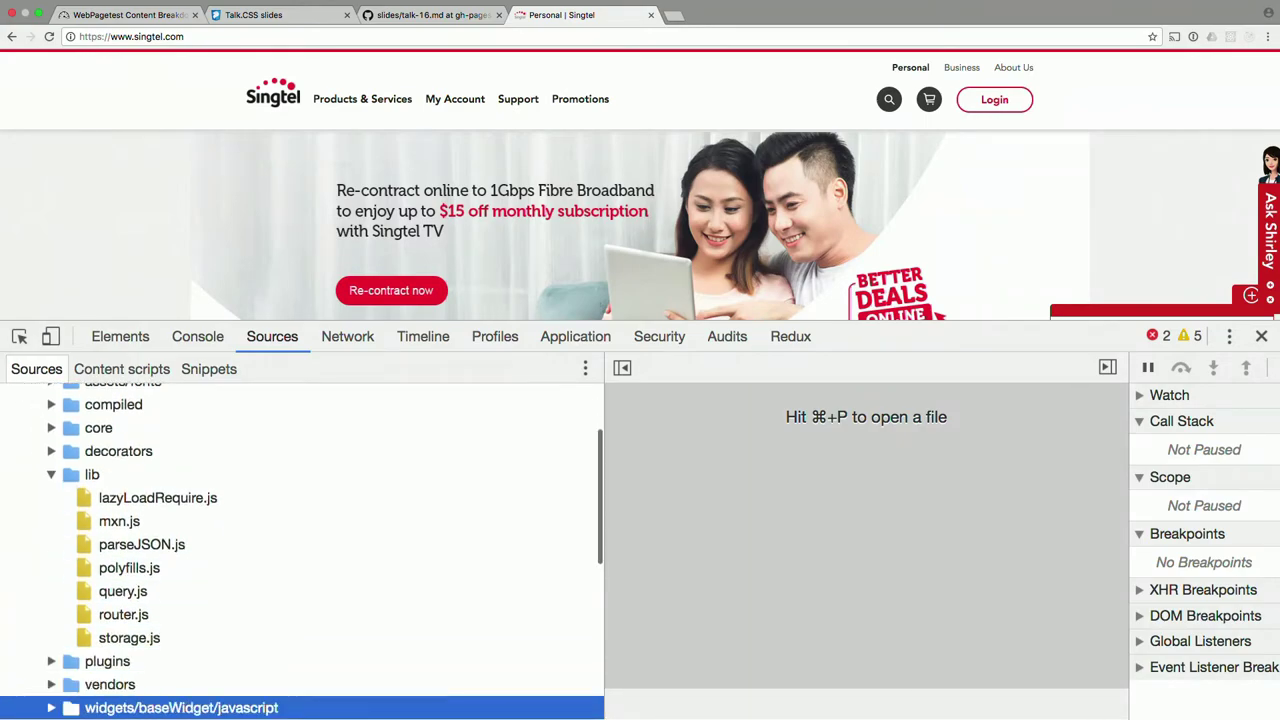
pyautogui.press('Down')
pyautogui.press('Up')
pyautogui.press('Up')
pyautogui.press('Up')
pyautogui.press('Up')
pyautogui.press('Up')
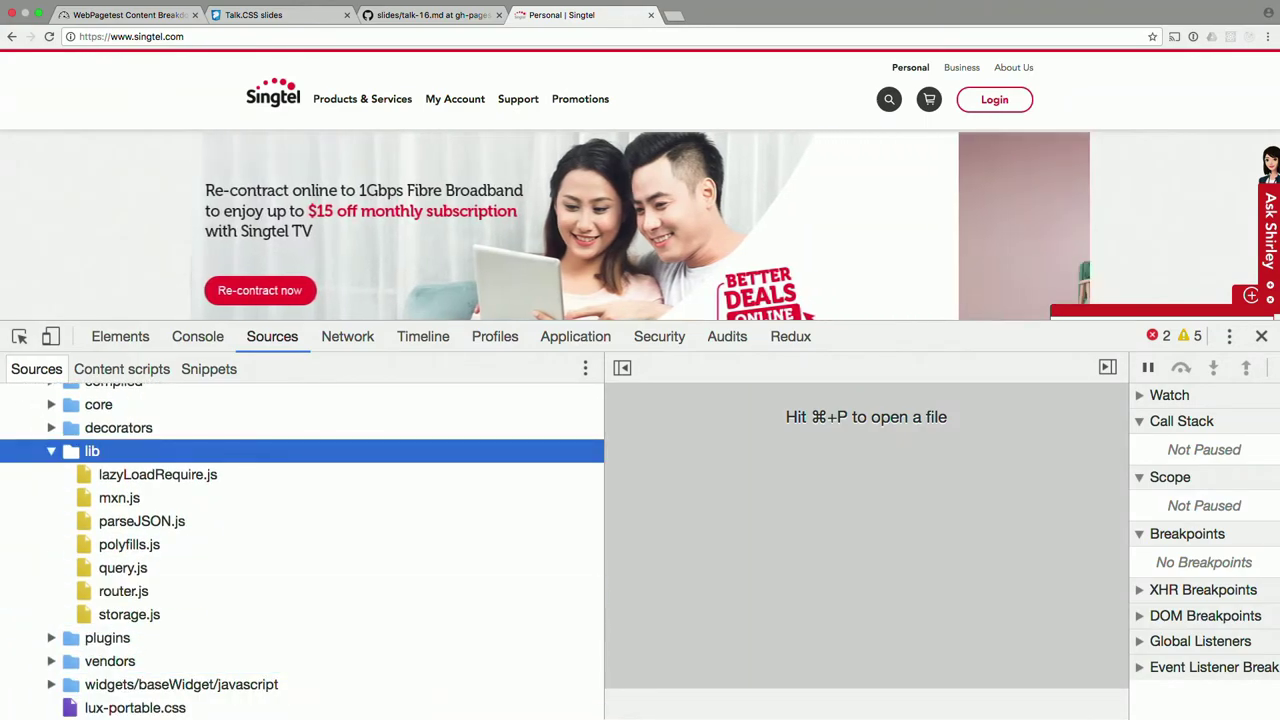
pyautogui.press('Down')
pyautogui.press('Up')
pyautogui.press('Left')
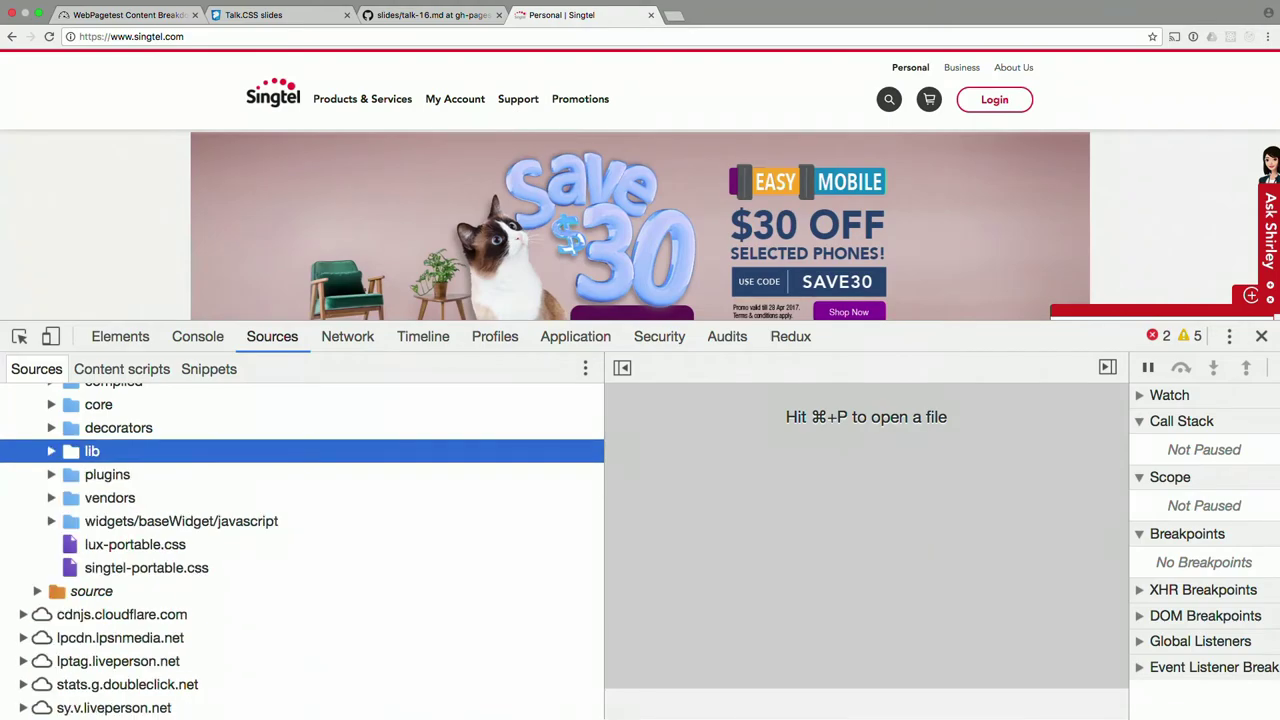
# Collapse v9 and cdn.aws.singtel.com, then step through the list of loaded domains
pyautogui.press('Up')
pyautogui.press('Up')
pyautogui.press('Up')
pyautogui.press('Up')
pyautogui.press('Up')
pyautogui.press('Up')
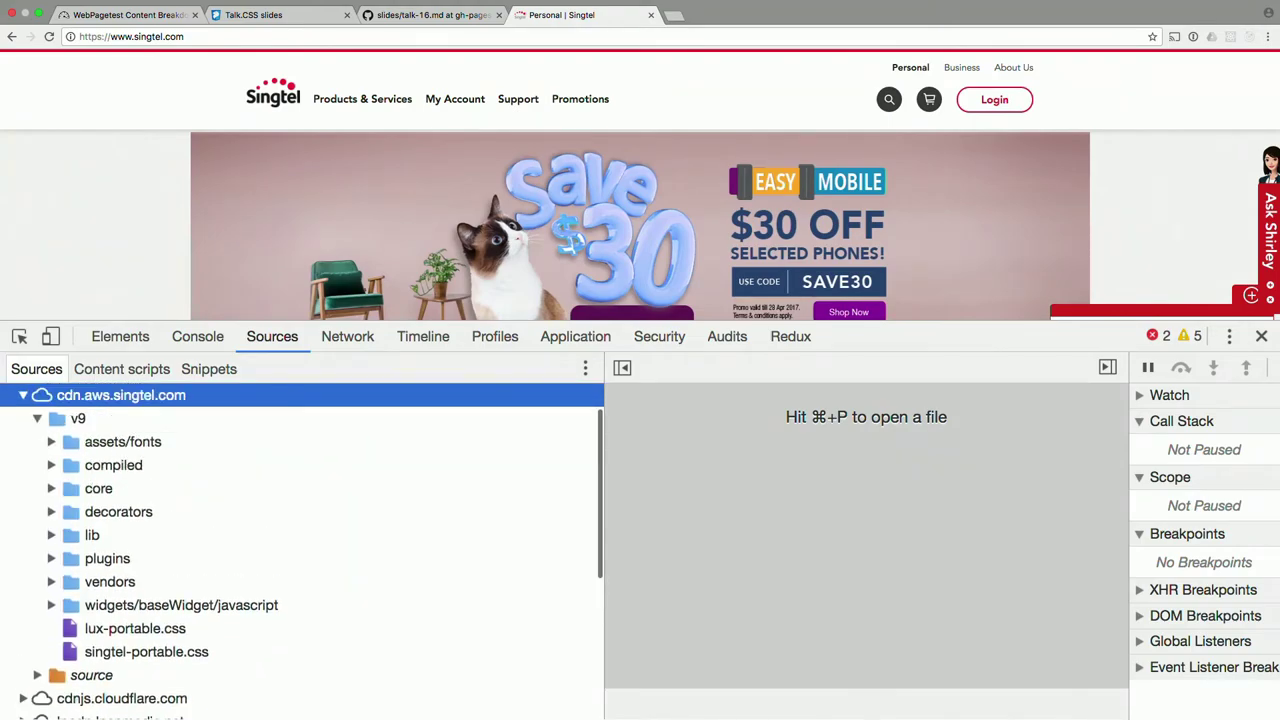
pyautogui.press('Up')
pyautogui.press('Up')
pyautogui.press('Down')
pyautogui.press('Down')
pyautogui.press('Down')
pyautogui.press('Left')
pyautogui.press('Left')
pyautogui.press('Left')
pyautogui.press('Down')
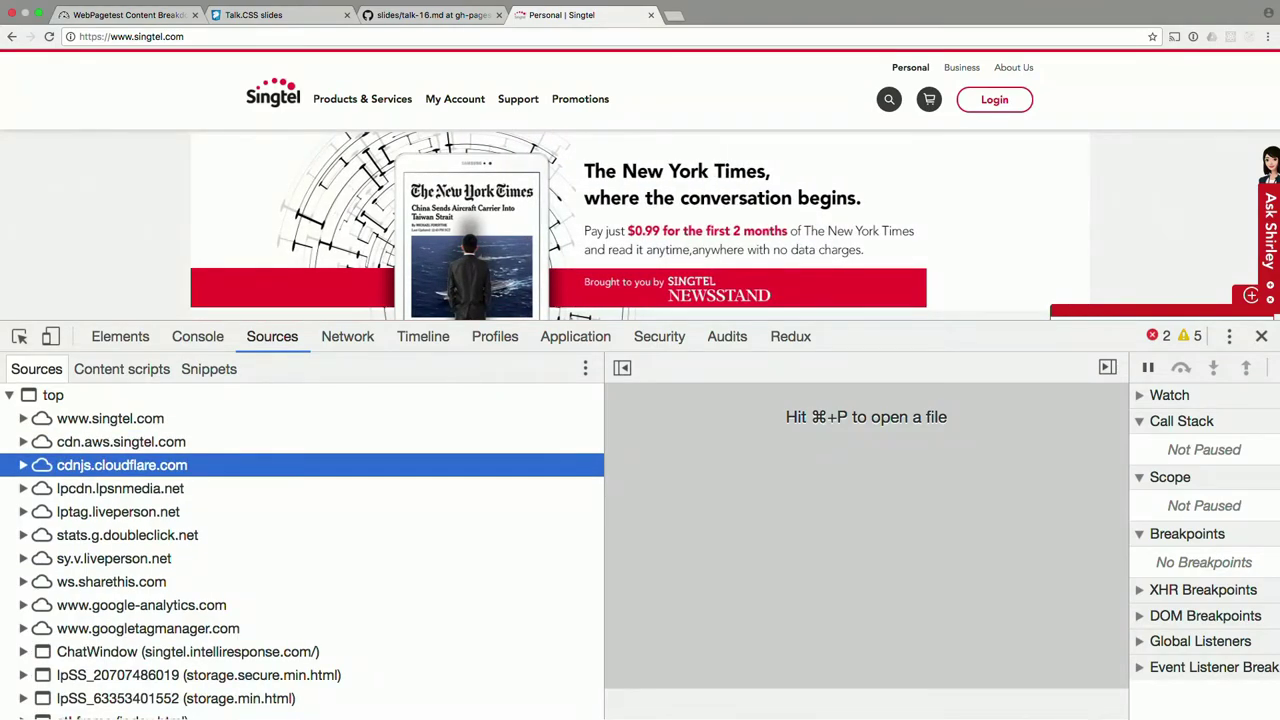
pyautogui.press('Down')
pyautogui.press('Down')
pyautogui.press('Down')
pyautogui.press('Down')
pyautogui.press('Down')
pyautogui.press('Down')
pyautogui.press('Down')
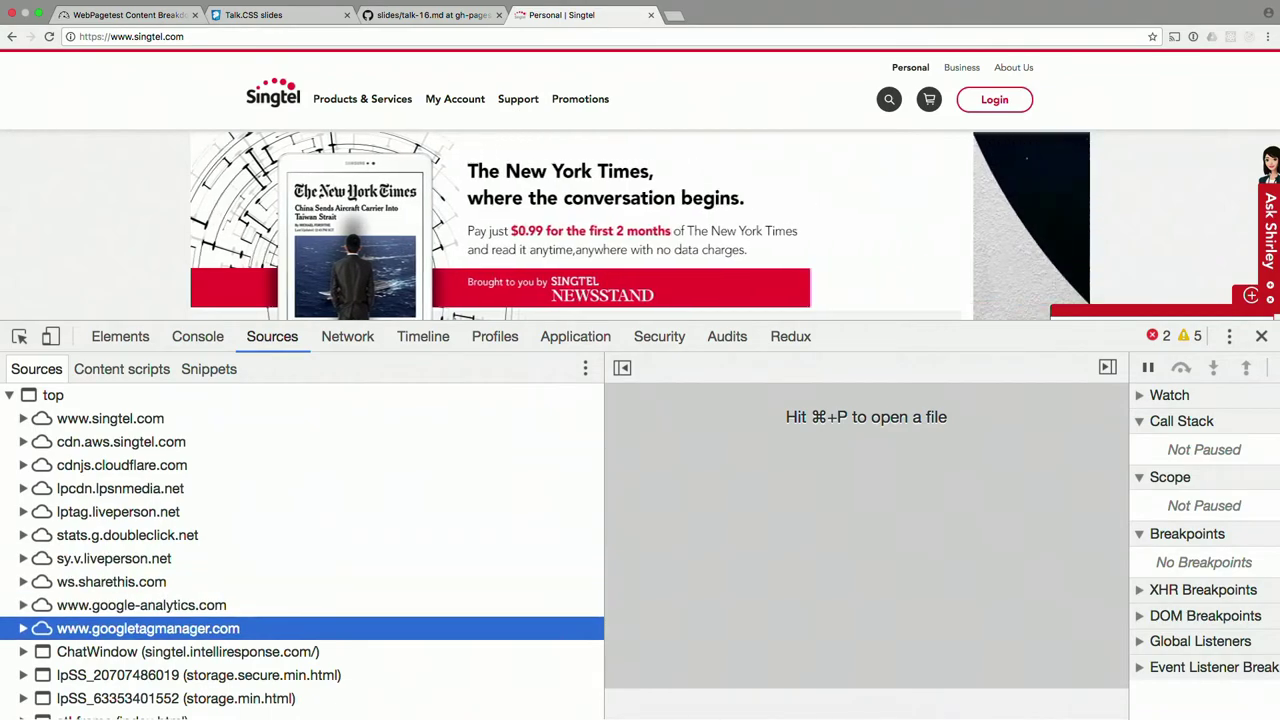
pyautogui.press('Up')
pyautogui.press('Up')
pyautogui.press('Up')
pyautogui.press('Up')
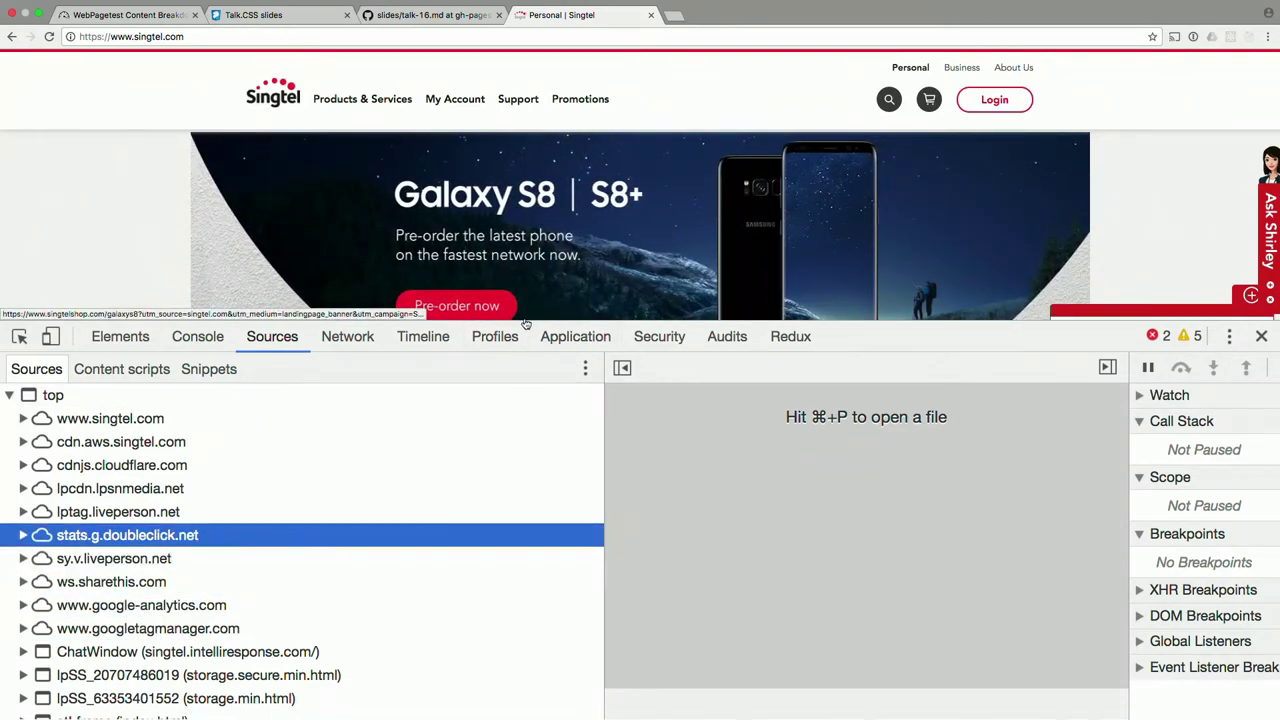
# Shorten the DevTools panel, check the WebPageTest Content Breakdown tab, and return to the Singtel tab
pyautogui.moveTo(524, 322); pyautogui.dragTo(576, 410)
pyautogui.click(160, 15)
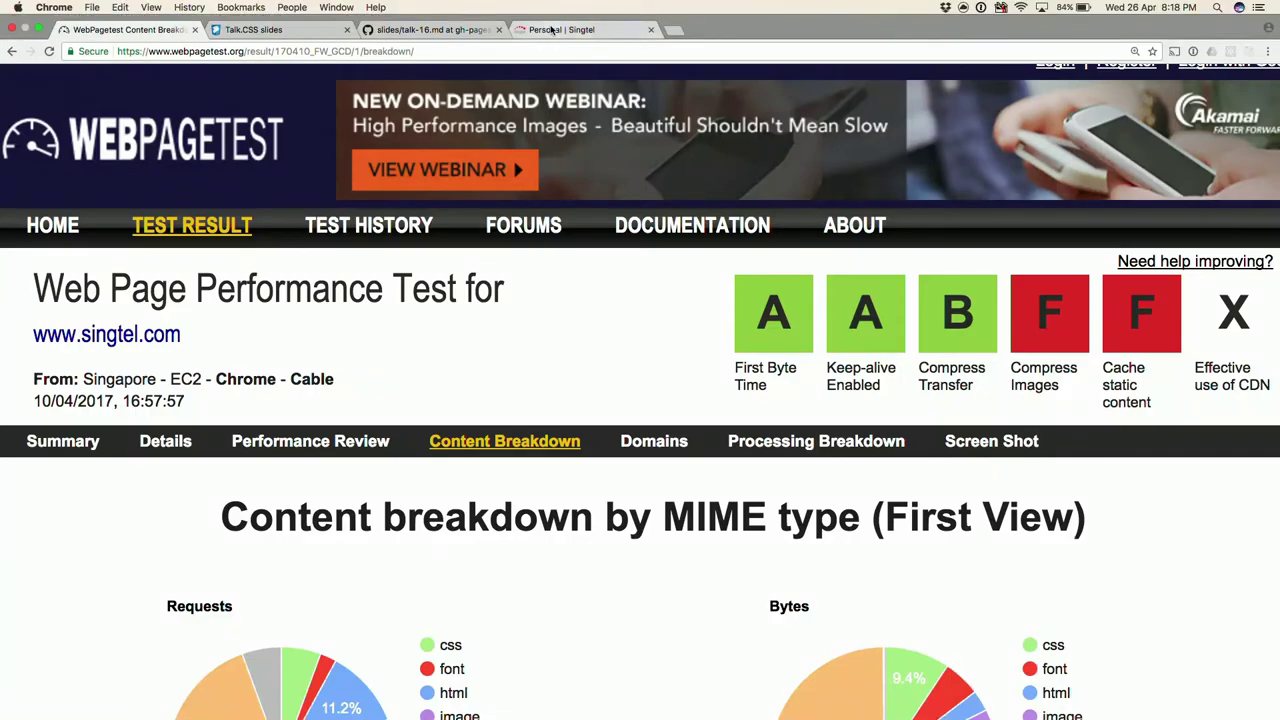
pyautogui.click(551, 30)
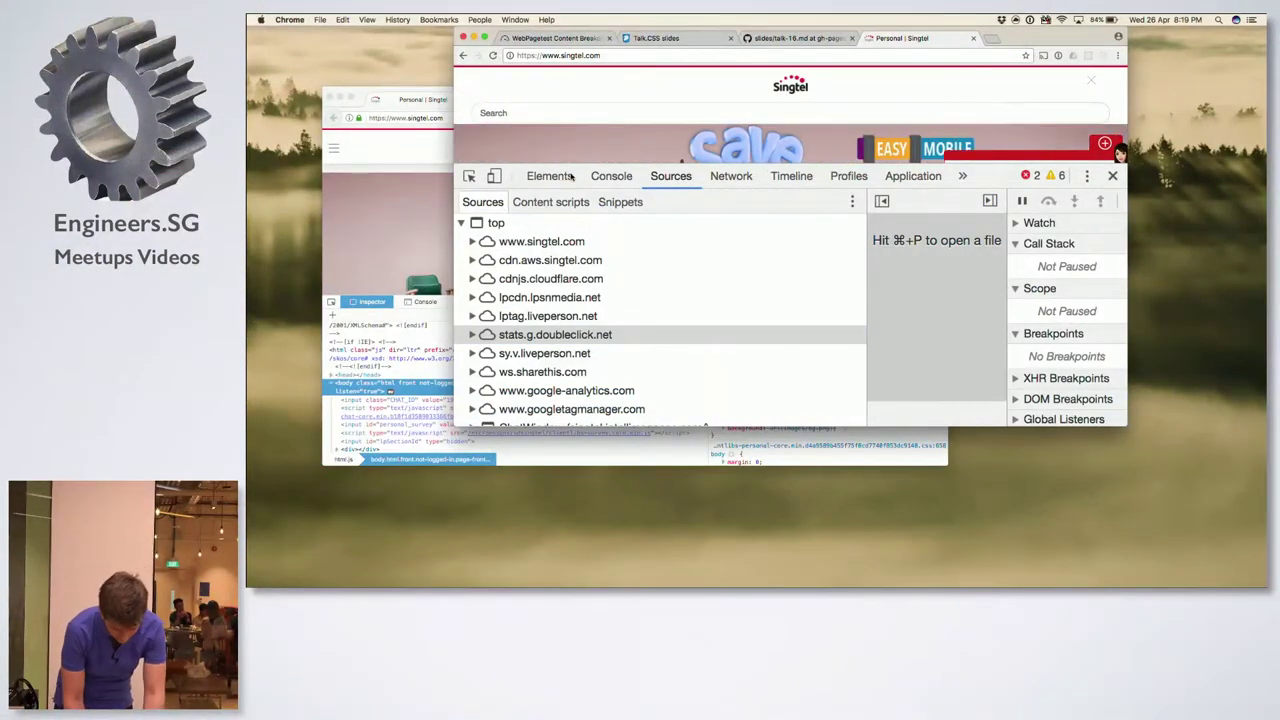
# Hide the undocked DevTools window with Cmd+Option+I and scroll the Singtel page and its navigation panel
pyautogui.press('super+alt+i')
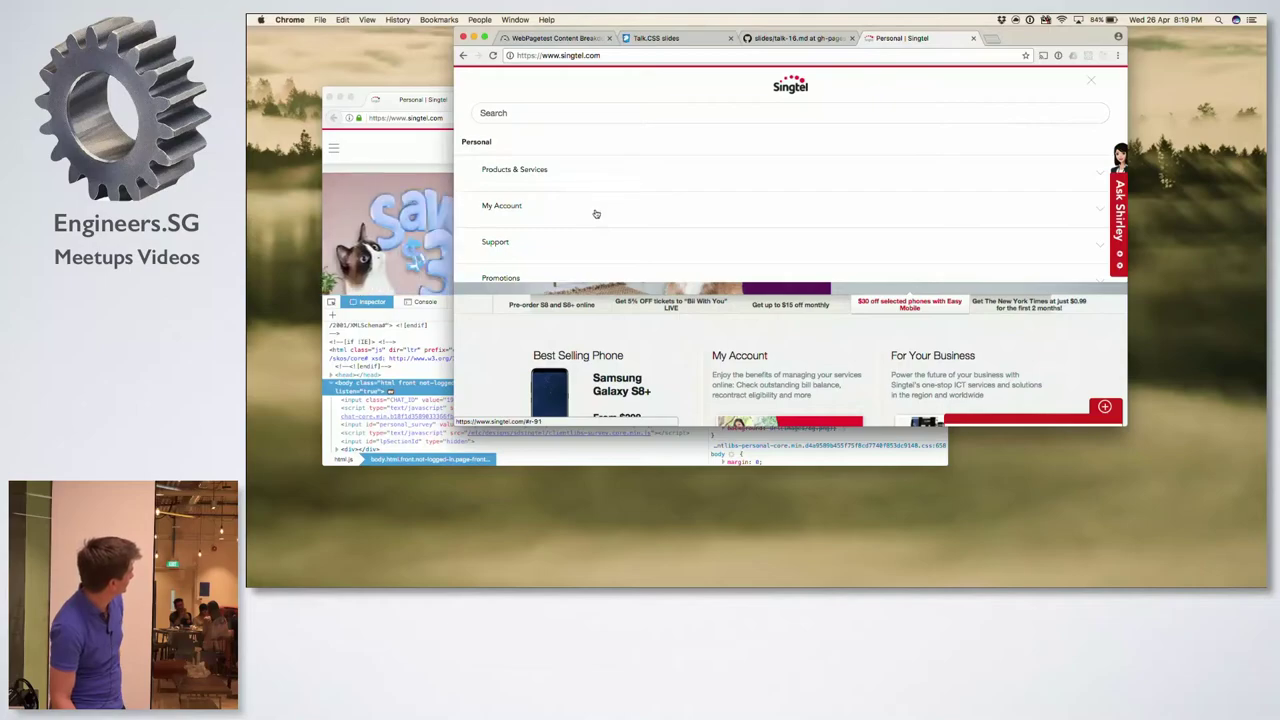
pyautogui.scroll(-5, 596, 214)
pyautogui.scroll(3, 596, 214)
pyautogui.scroll(2, 596, 214)
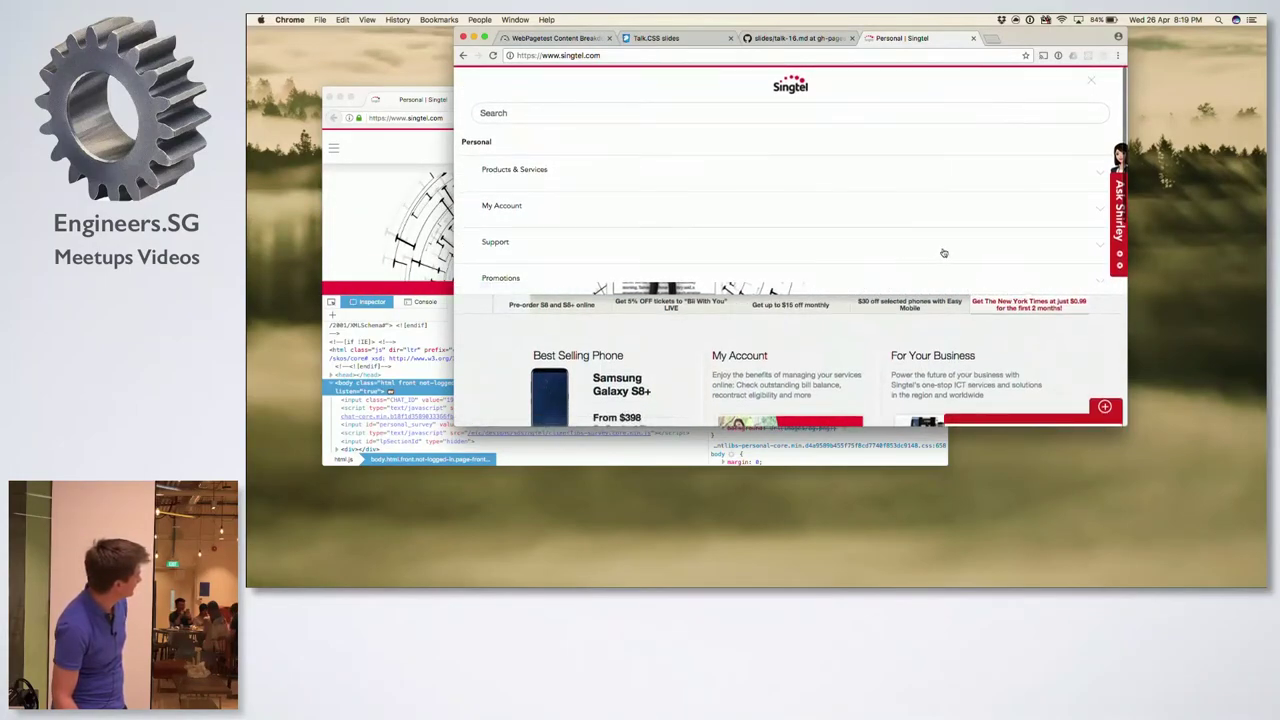
pyautogui.scroll(-5, 945, 252)
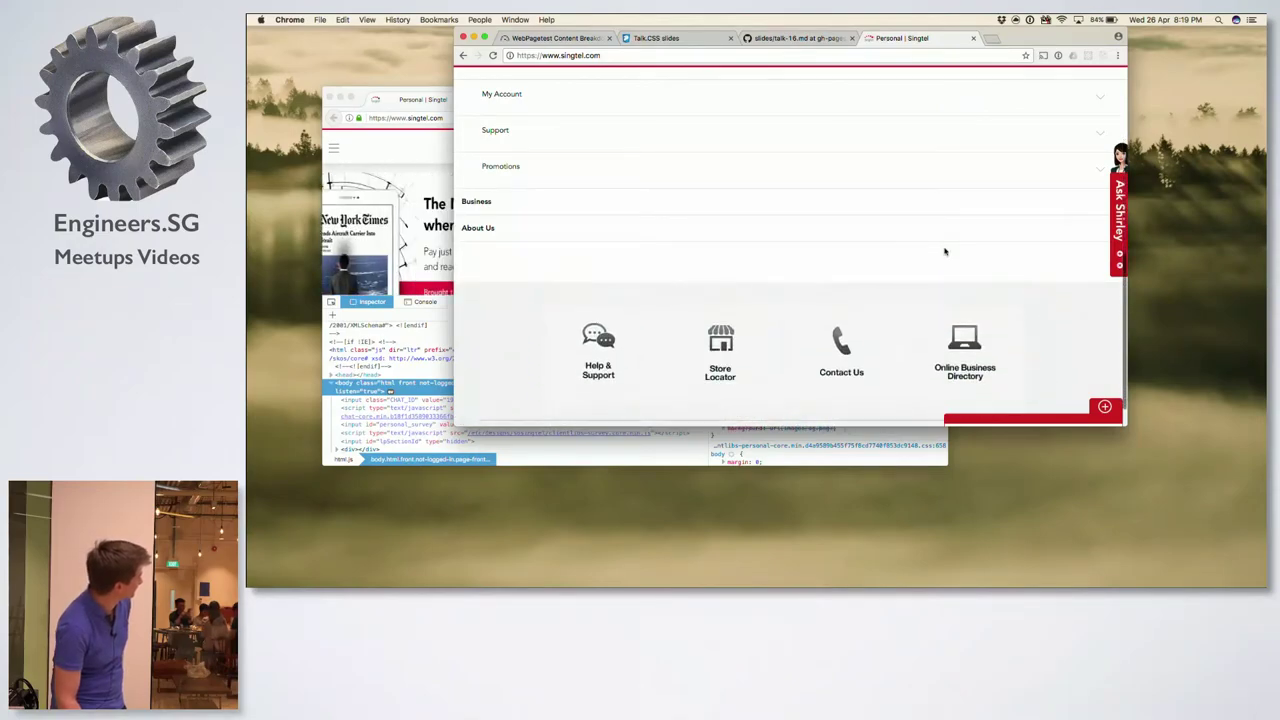
pyautogui.scroll(4, 945, 252)
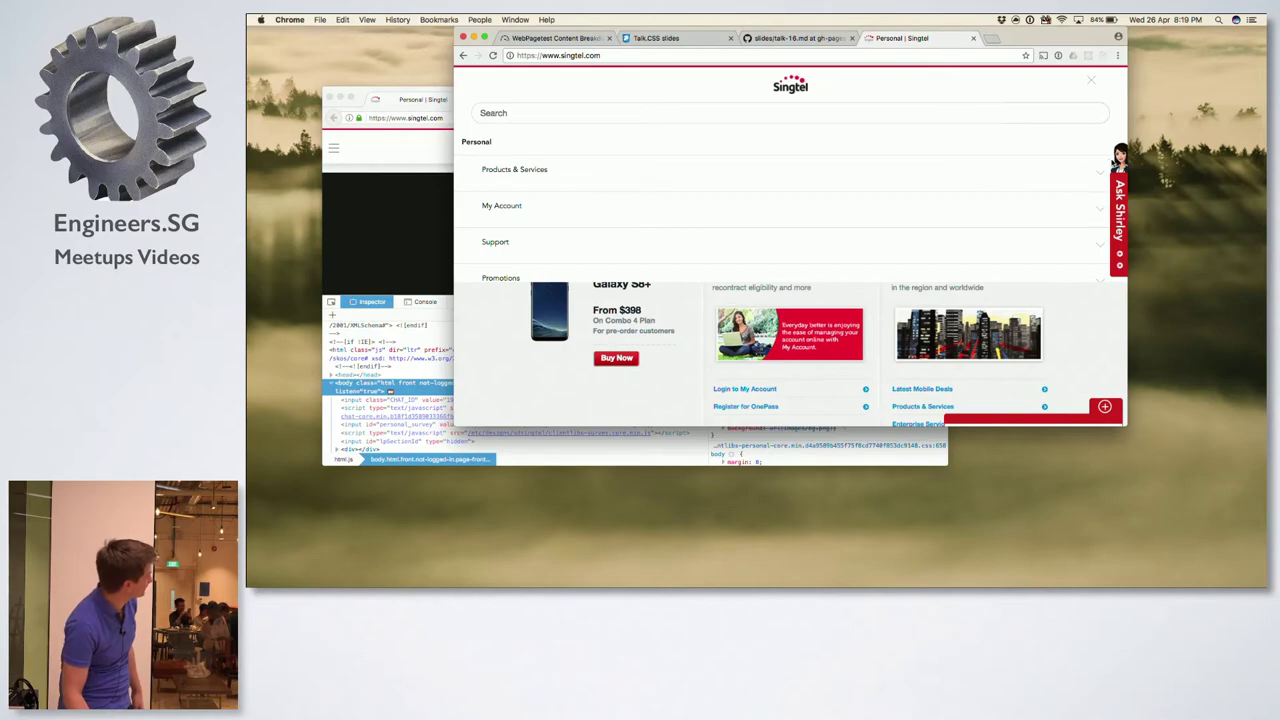
# Open and close the Ask Shirley chat, then dismiss the survey popup and navigation menu
pyautogui.click(1120, 259)
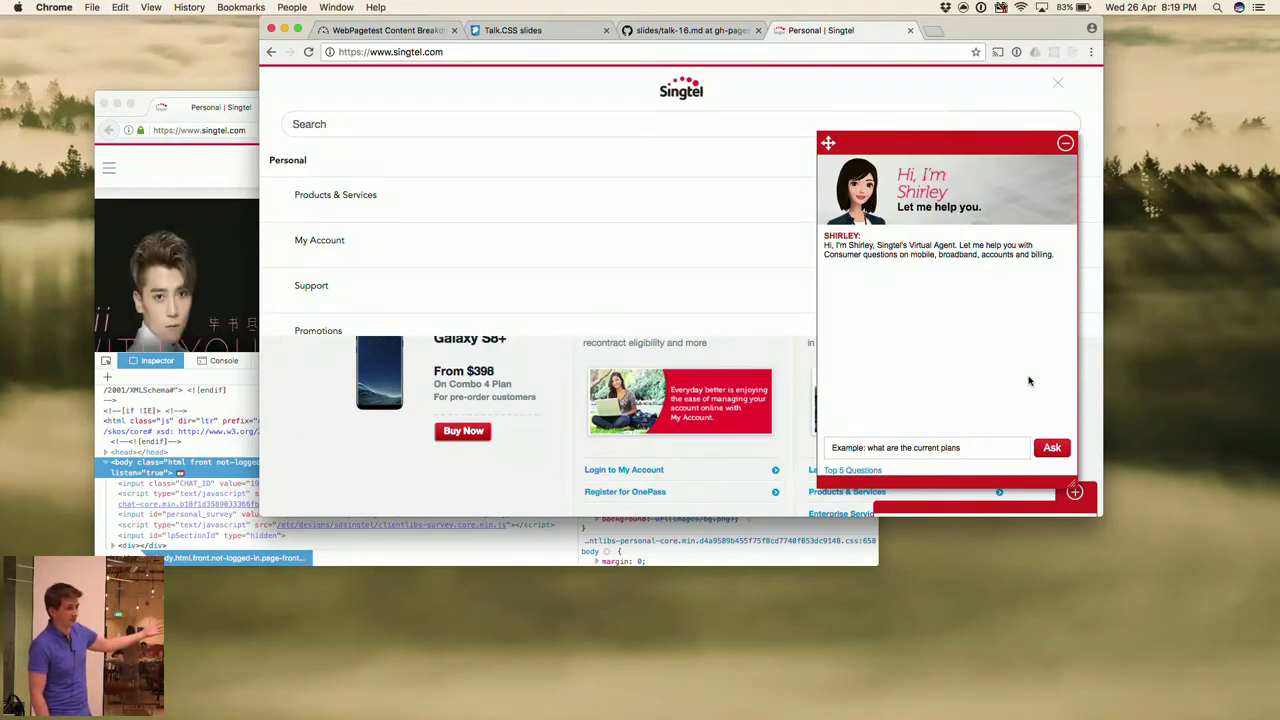
pyautogui.click(1065, 143)
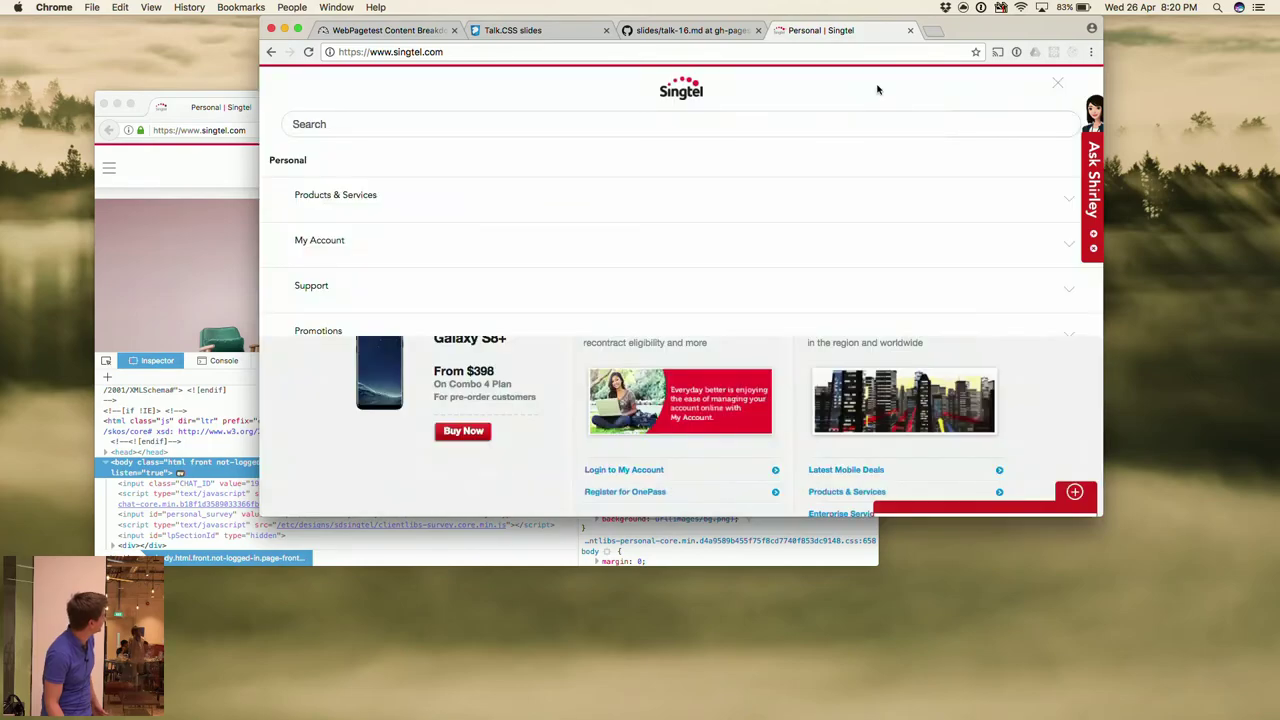
pyautogui.click(873, 87)
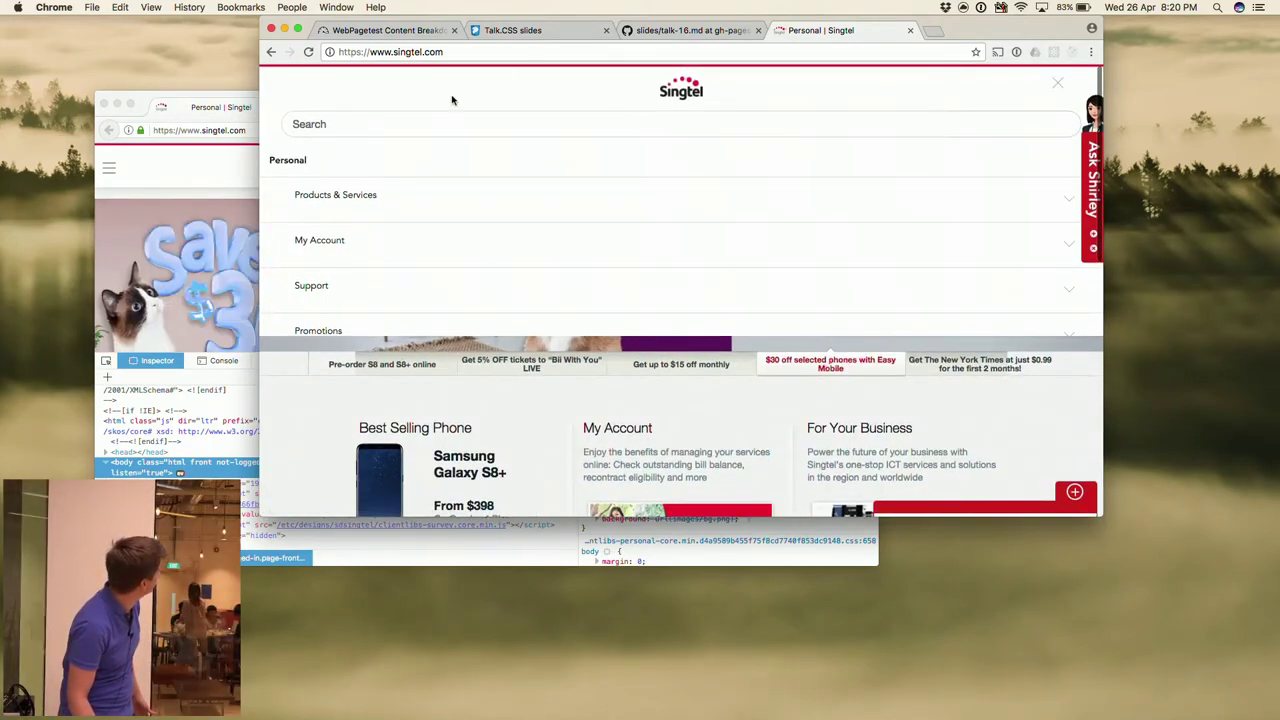
pyautogui.click(1058, 84)
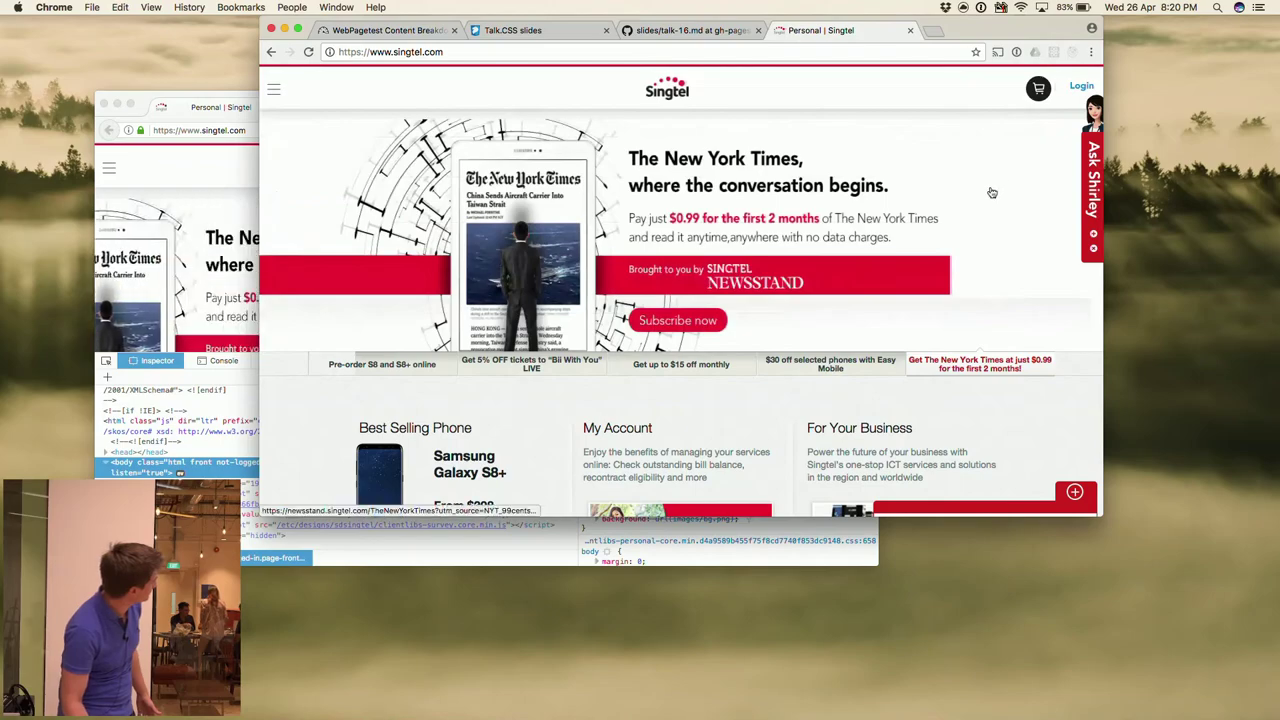
# Scroll the cleared Singtel page, then return to the WebPageTest breakdown tab
pyautogui.scroll(-15, 990, 193)
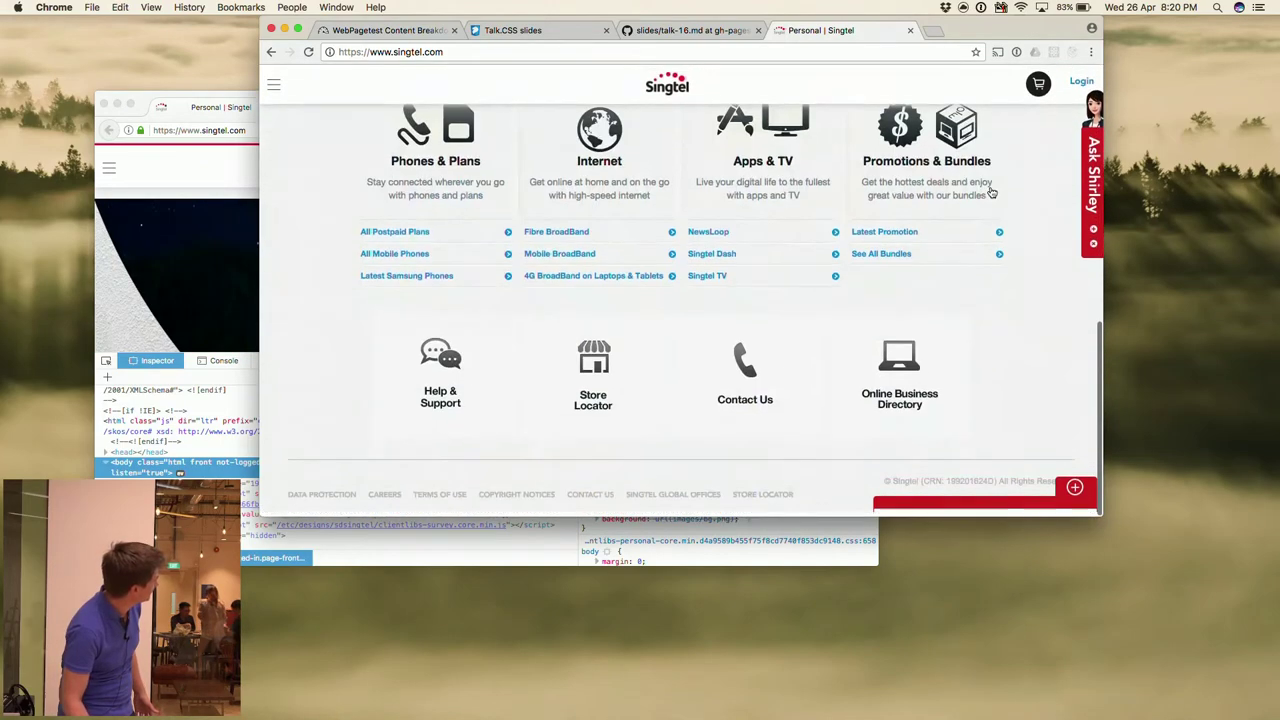
pyautogui.scroll(15, 990, 193)
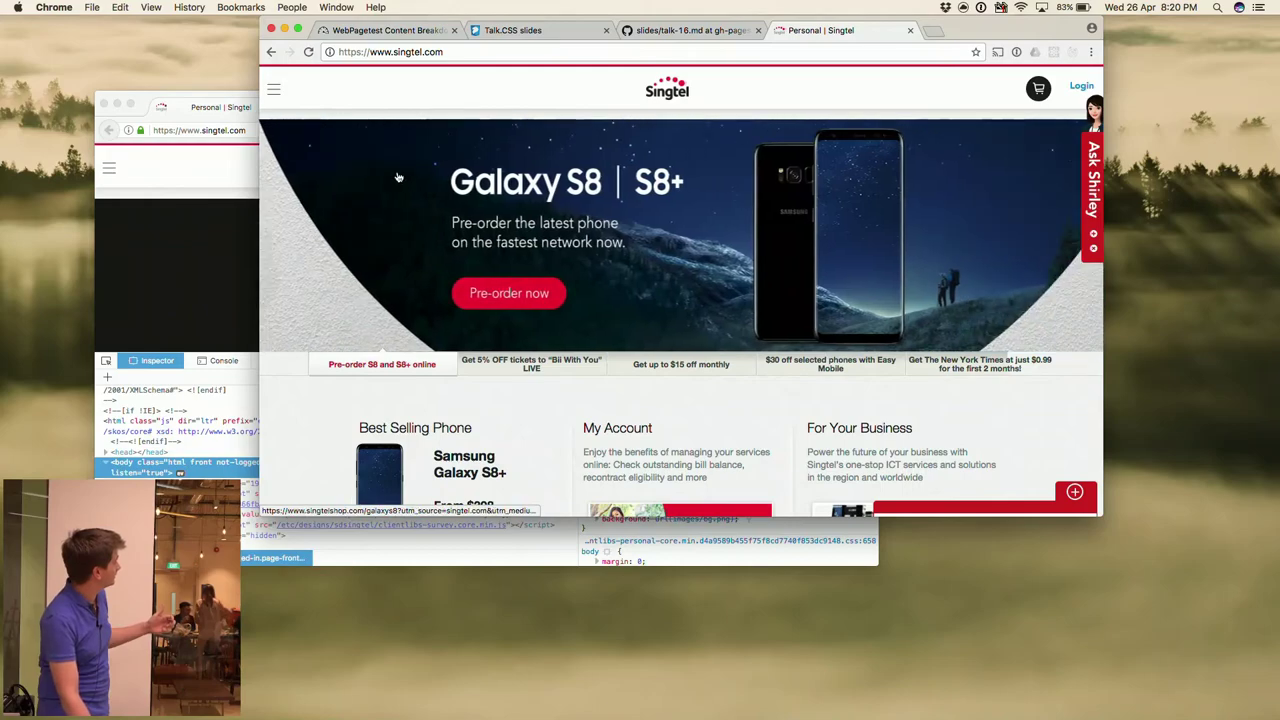
pyautogui.click(345, 32)
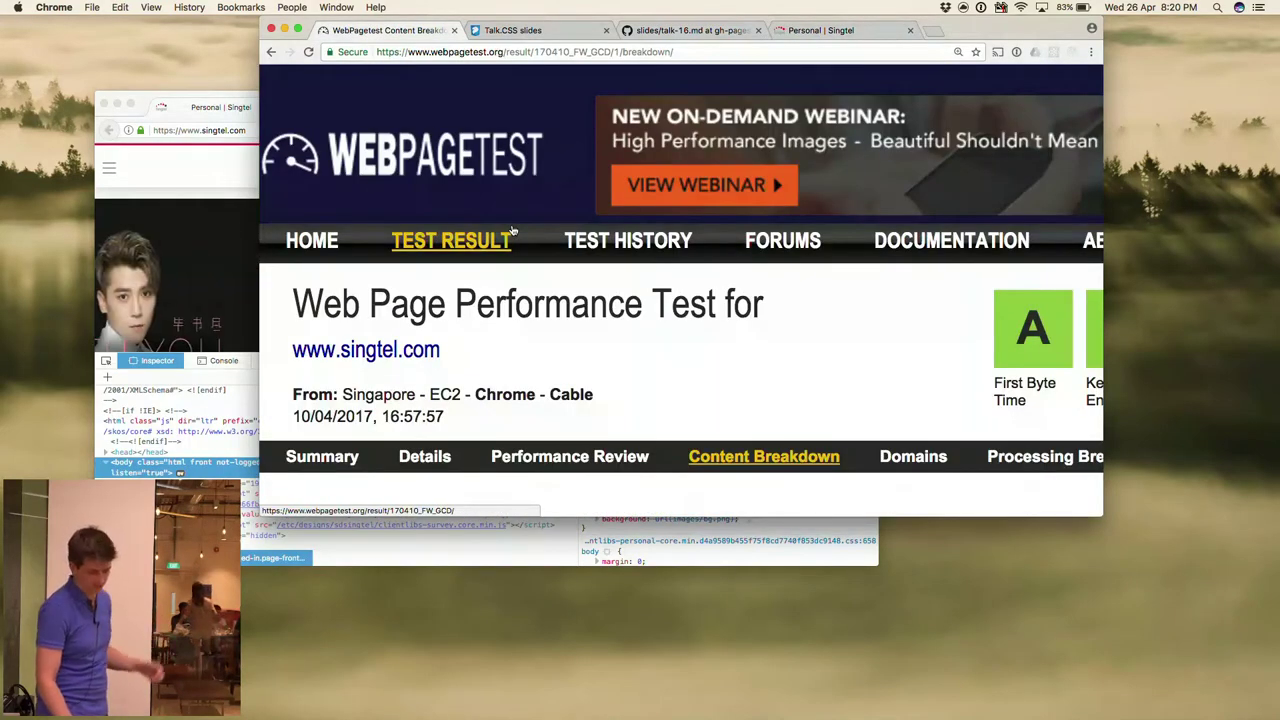
# Reset WebPageTest zoom so the grades and pie charts fit, then raise the Firefox Singtel window
pyautogui.press('super+0')
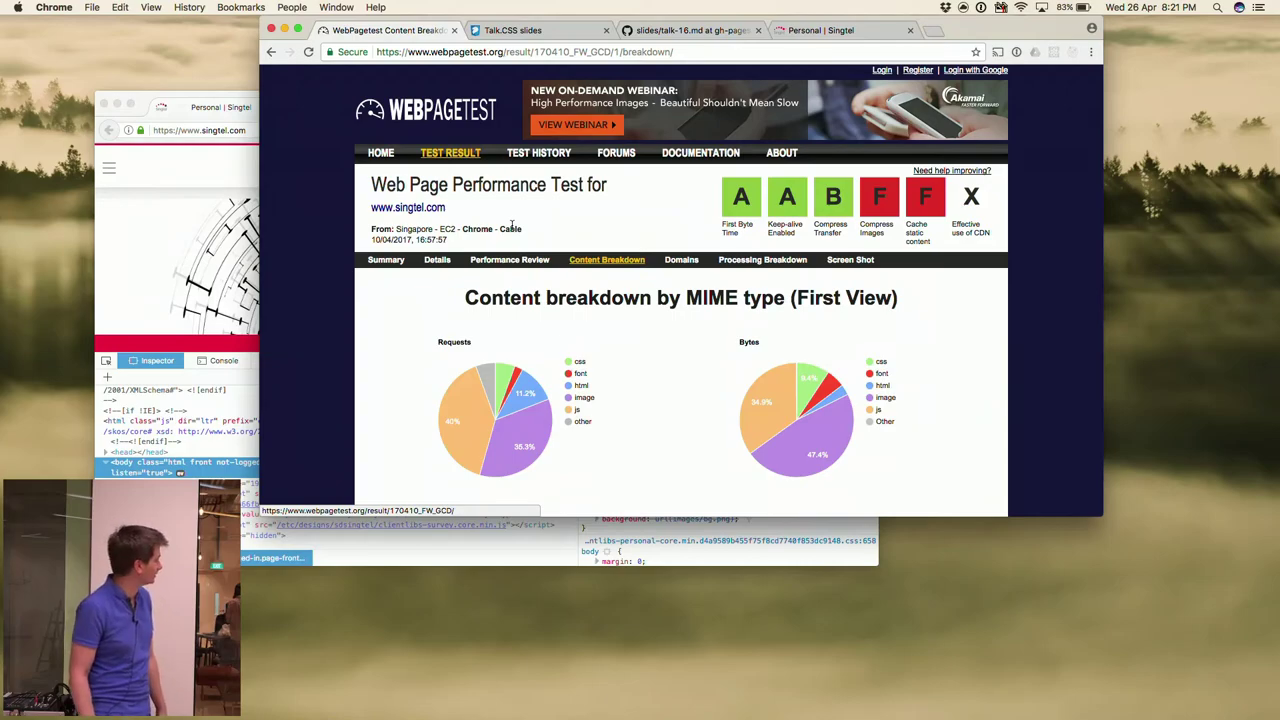
pyautogui.click(193, 332)
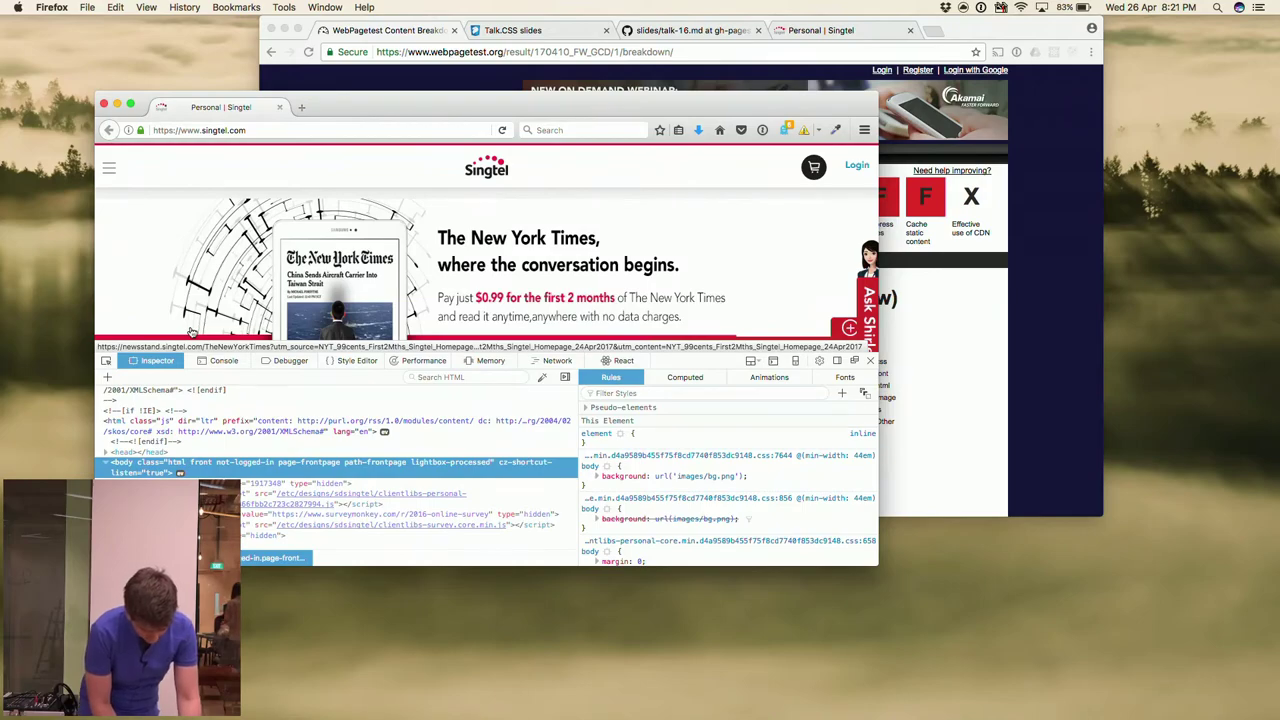
# Hide Firefox with Cmd+H so the Chrome Content Breakdown page is frontmost
pyautogui.press('super+h')
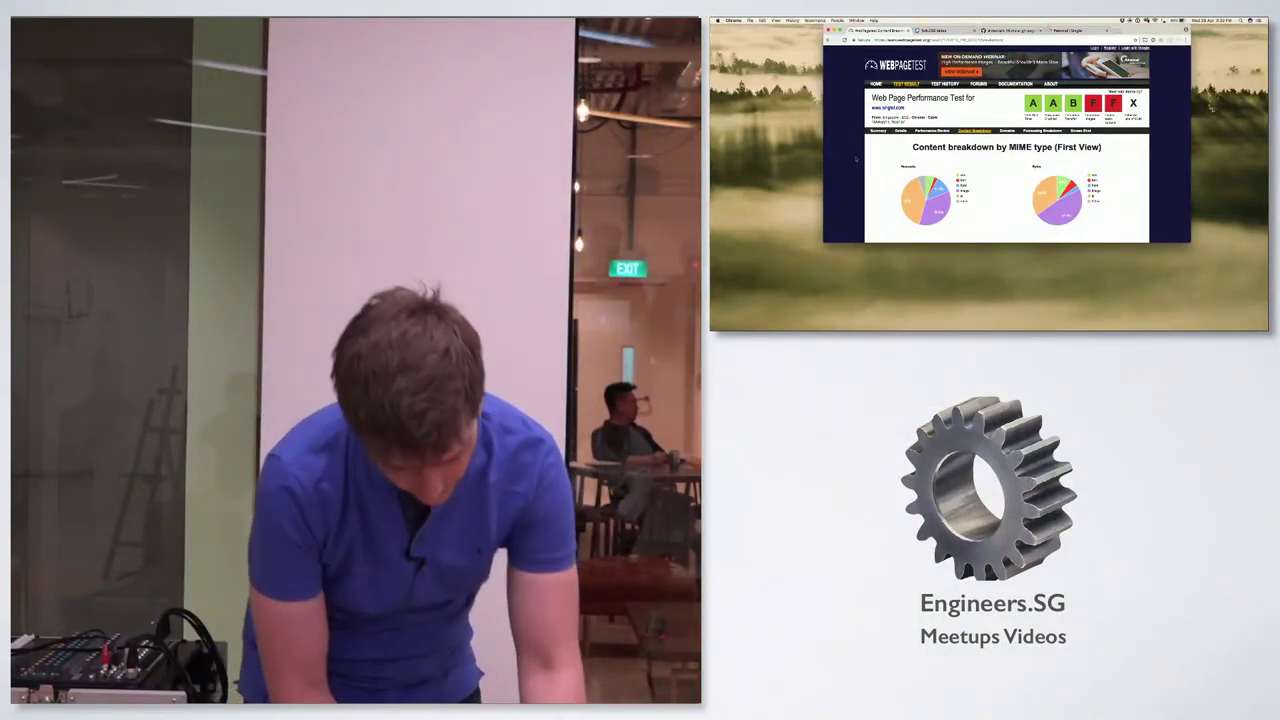
# Load webpagetest.org in a new tab, correcting the misspelled address
pyautogui.press('super+t')
pyautogui.write('webpage')
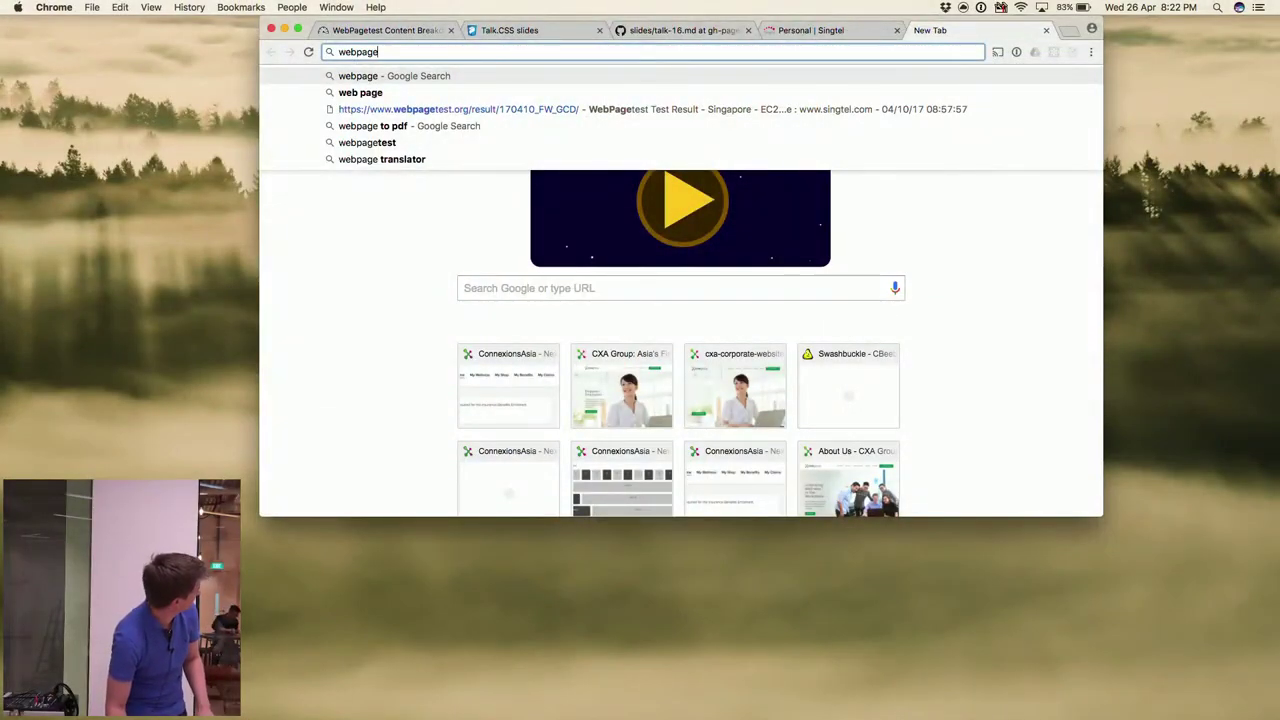
pyautogui.write('test.org')
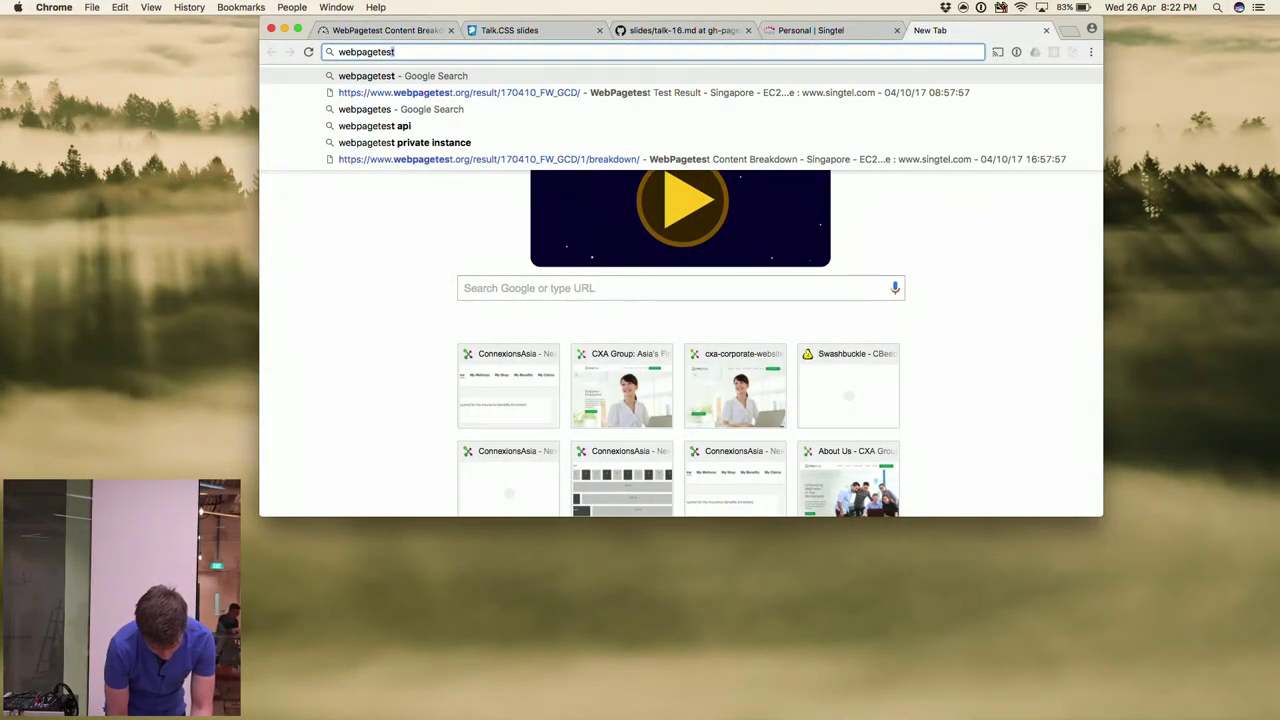
pyautogui.press('Return')
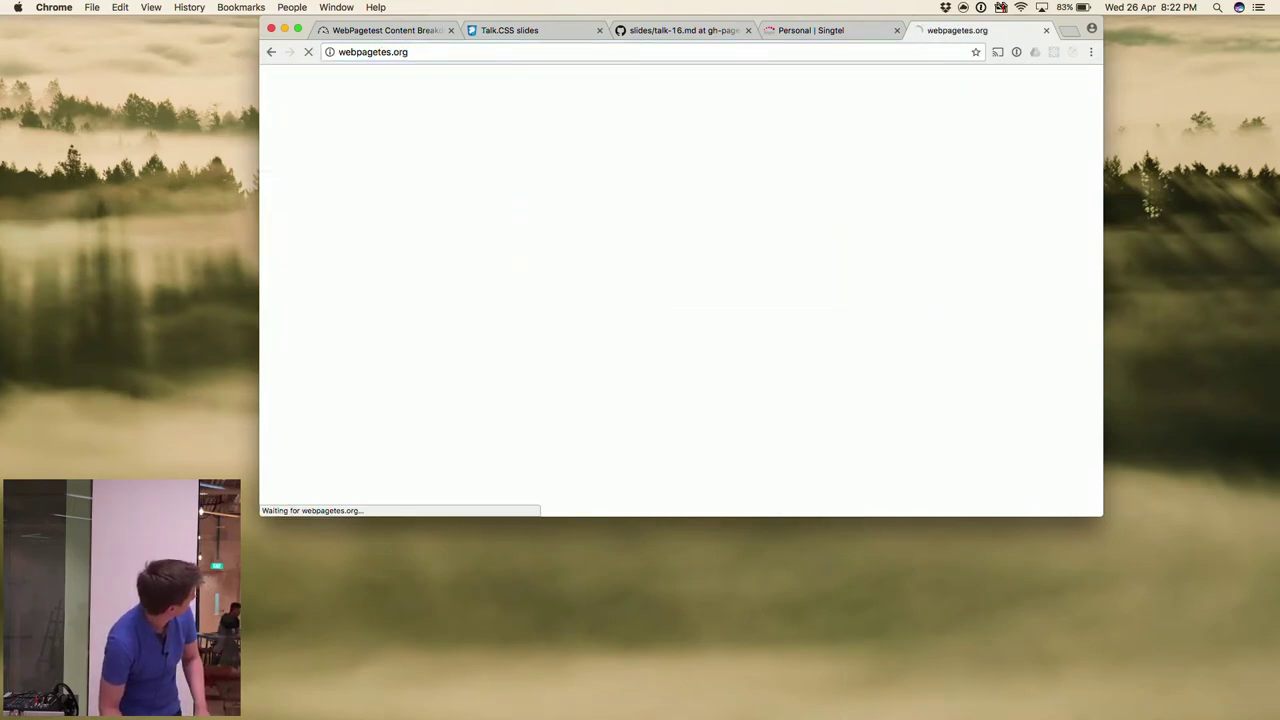
pyautogui.click(438, 52)
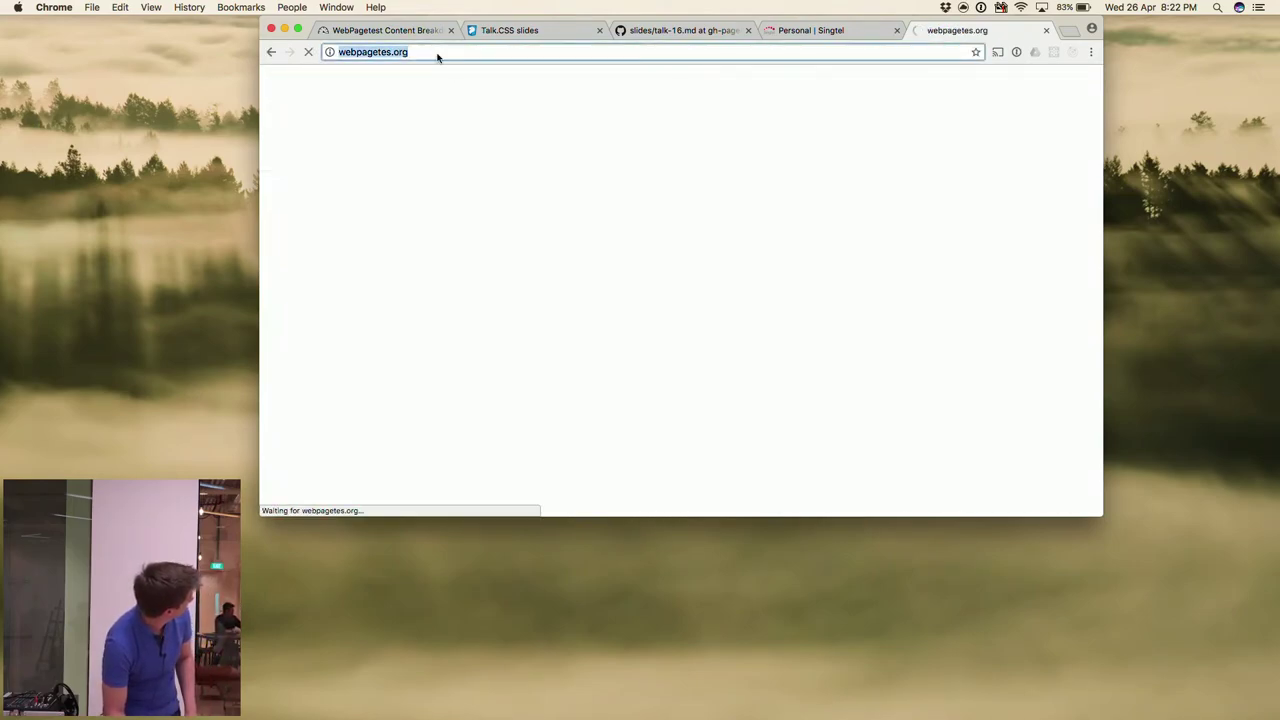
pyautogui.click(389, 52)
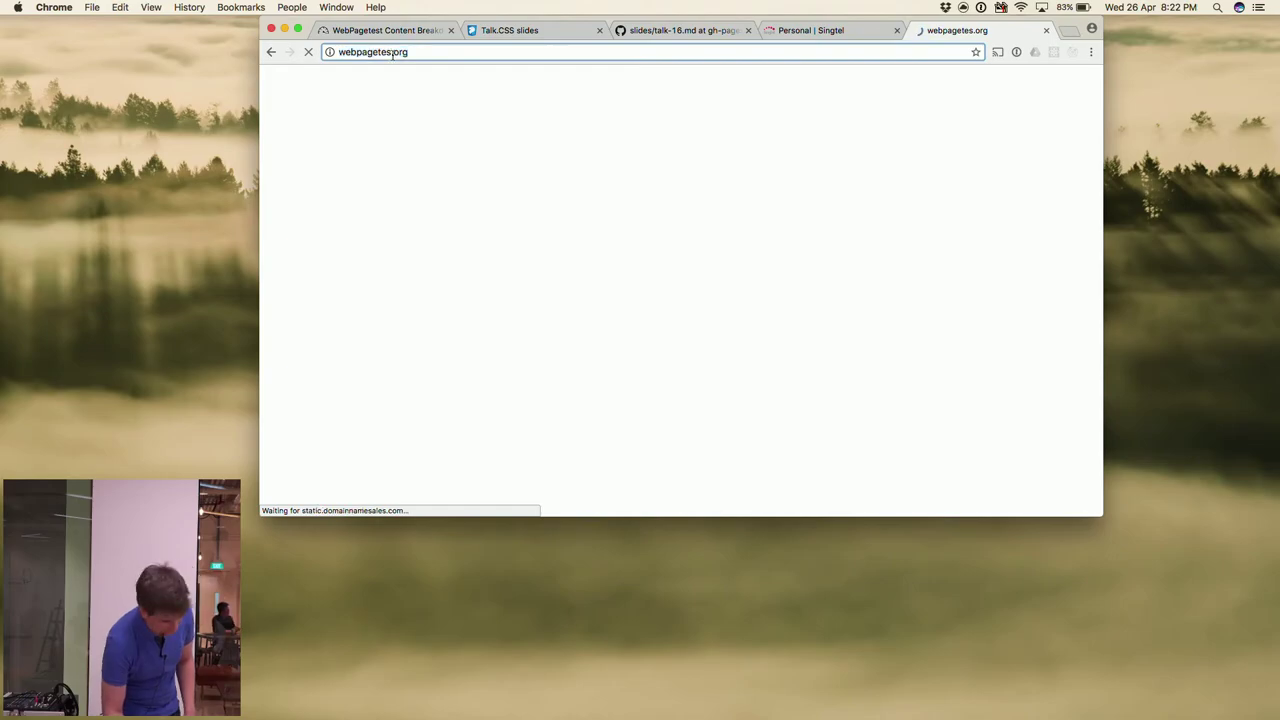
pyautogui.write('t')
pyautogui.press('Return')
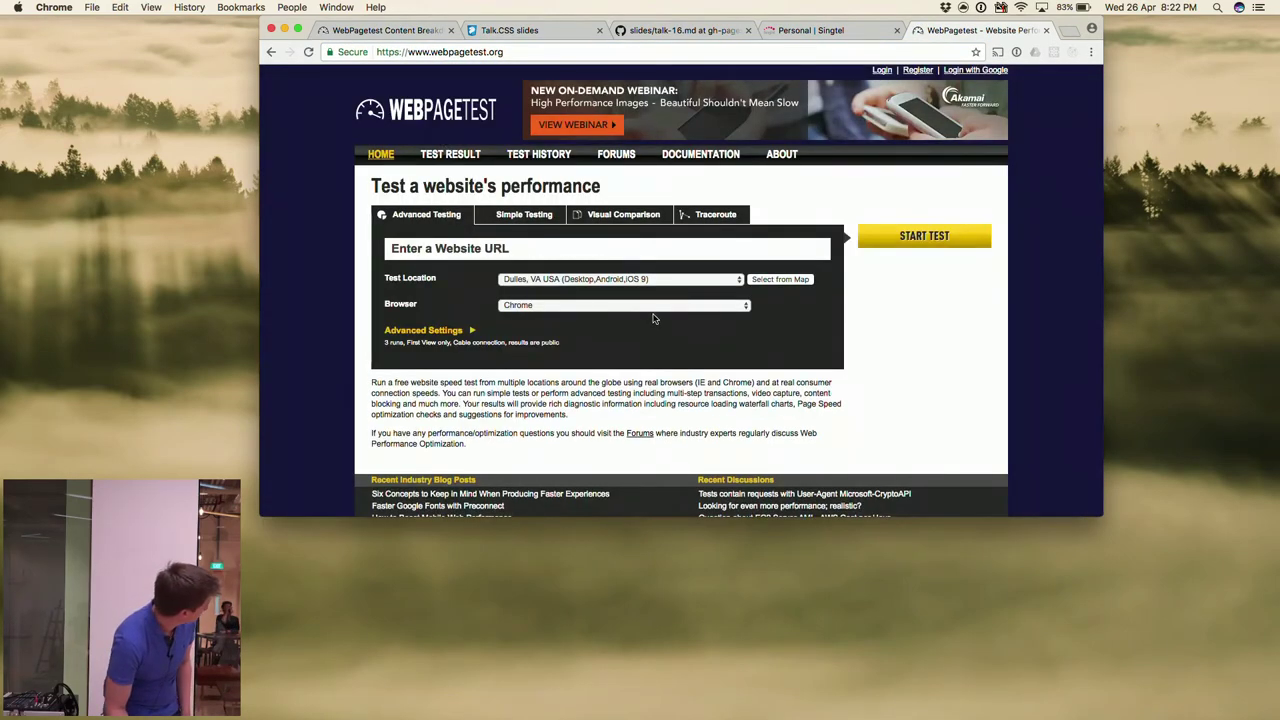
# Set the test location to Singapore - EC2 and keep Chrome as the browser
pyautogui.click(684, 283)
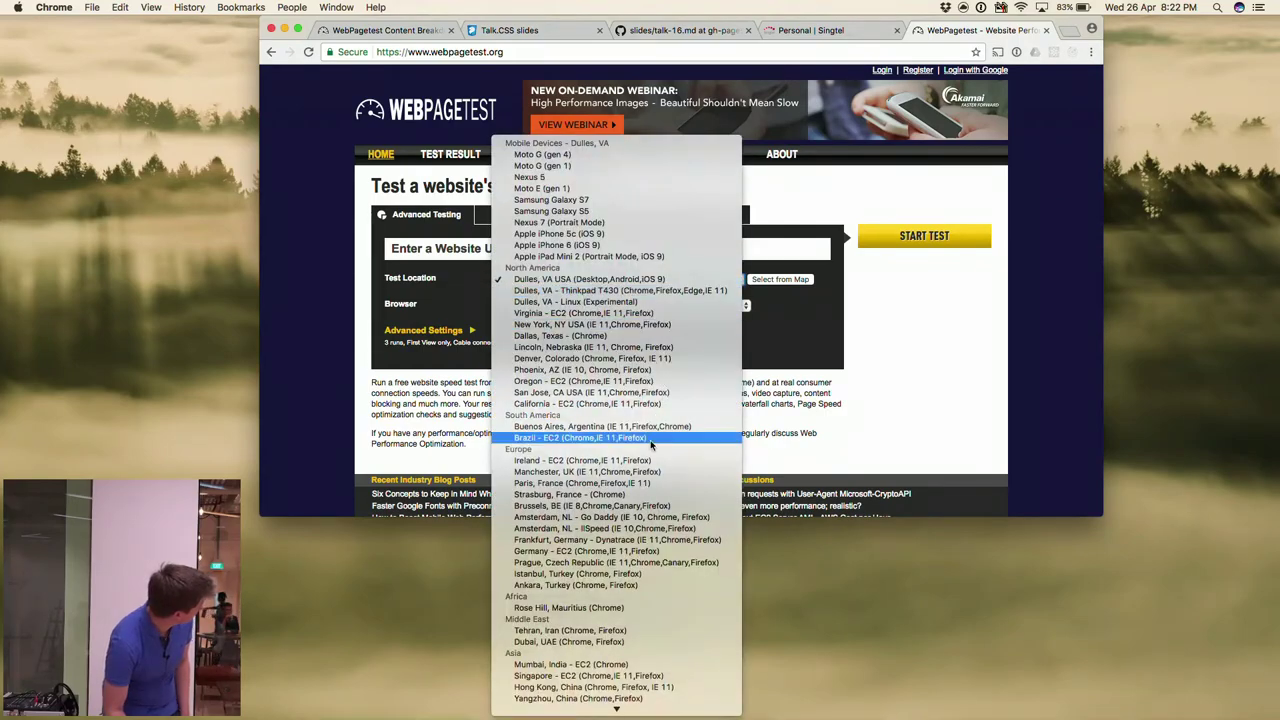
pyautogui.scroll(-2, 653, 453)
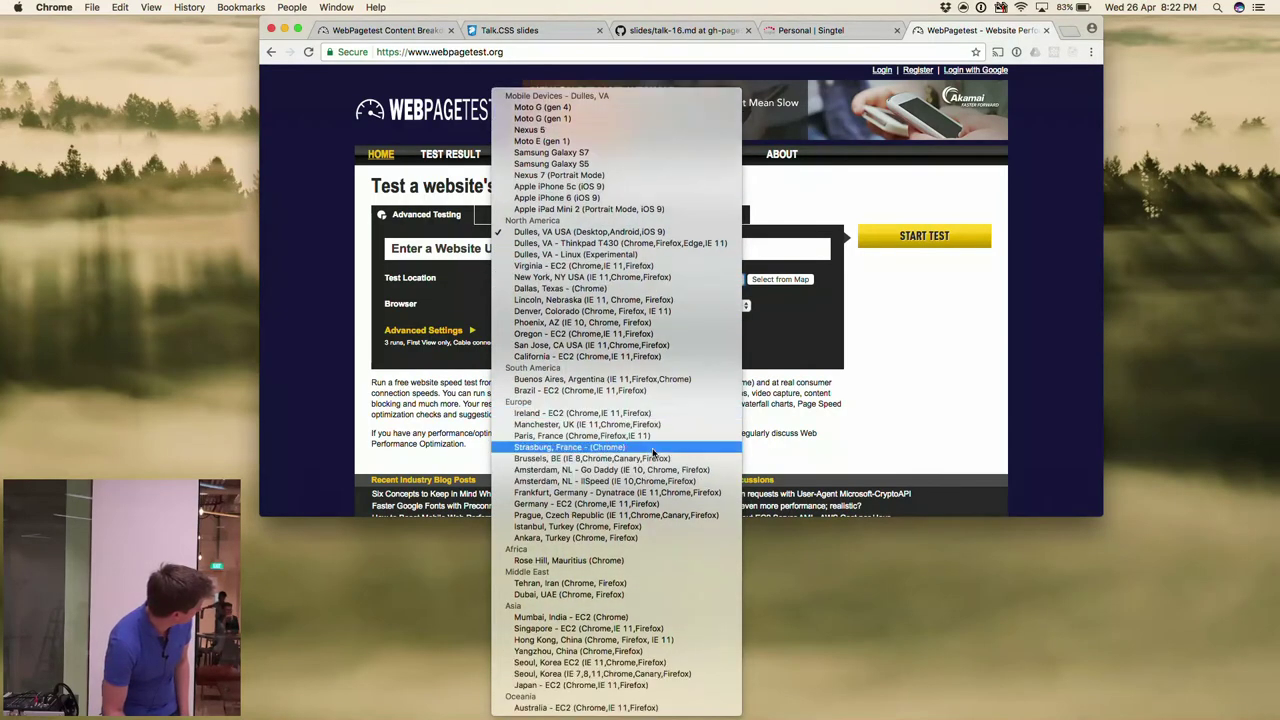
pyautogui.click(663, 628)
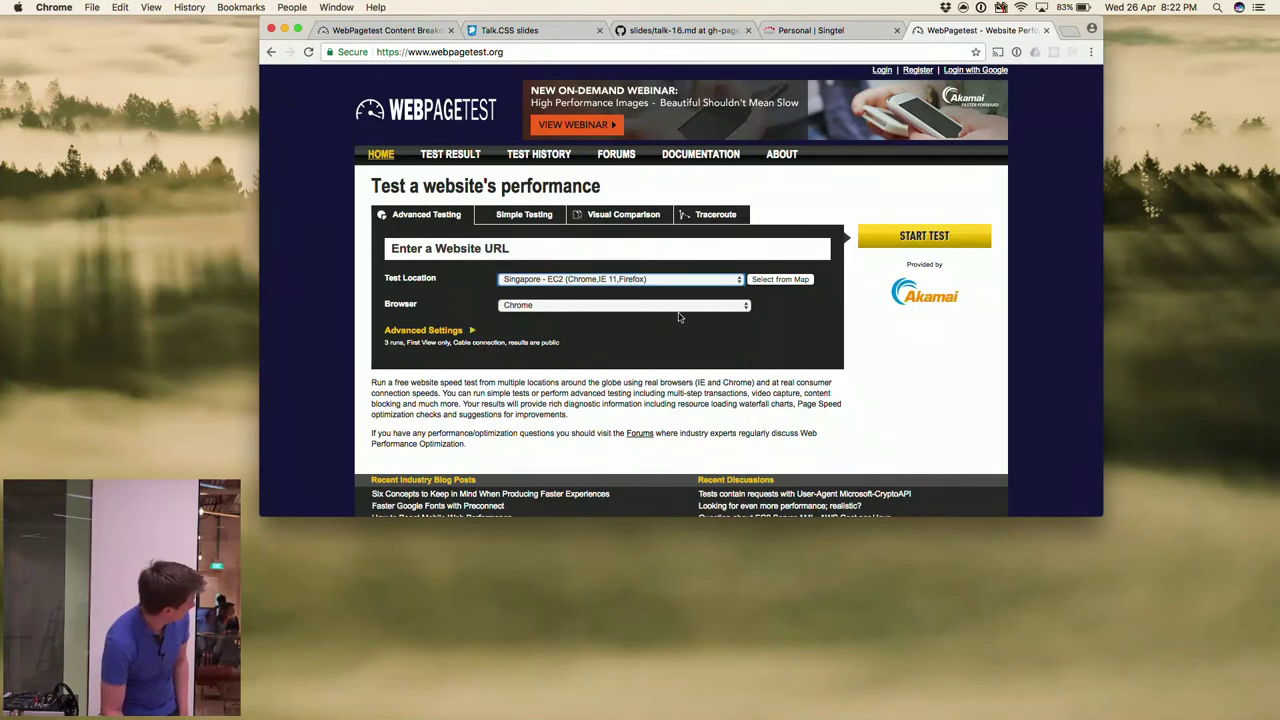
pyautogui.click(707, 308)
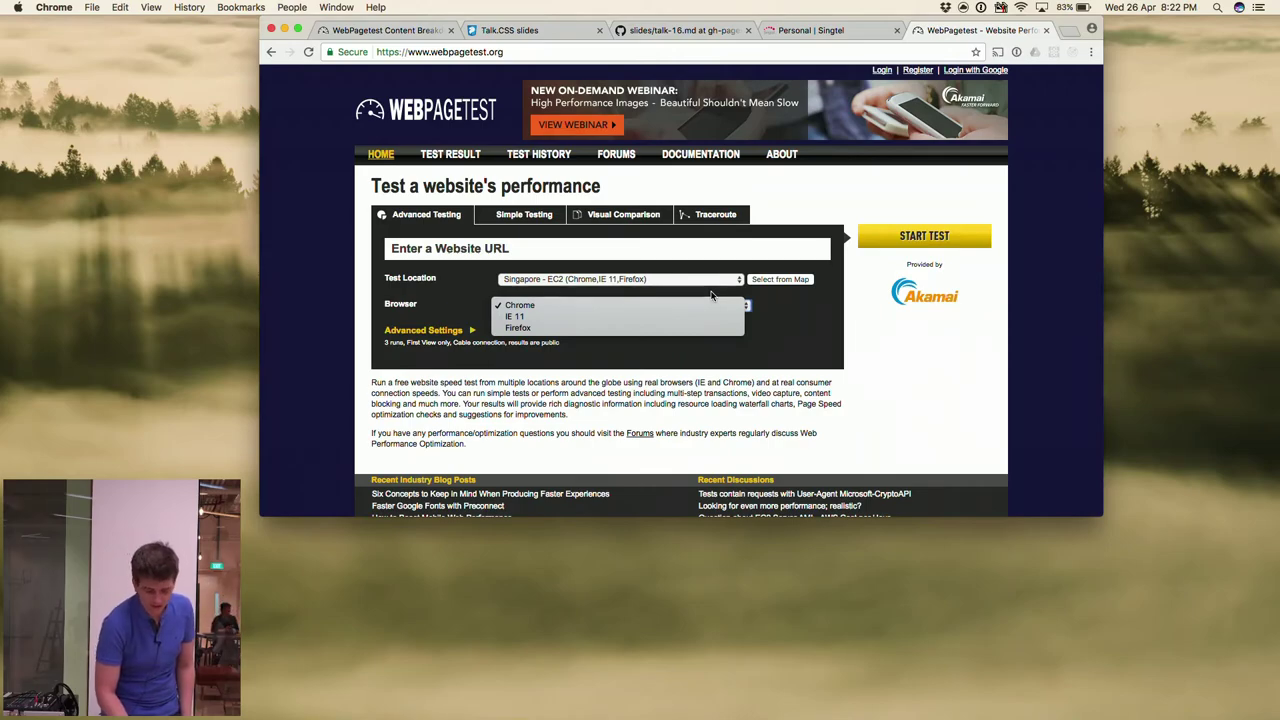
pyautogui.click(711, 296)
pyautogui.click(715, 281)
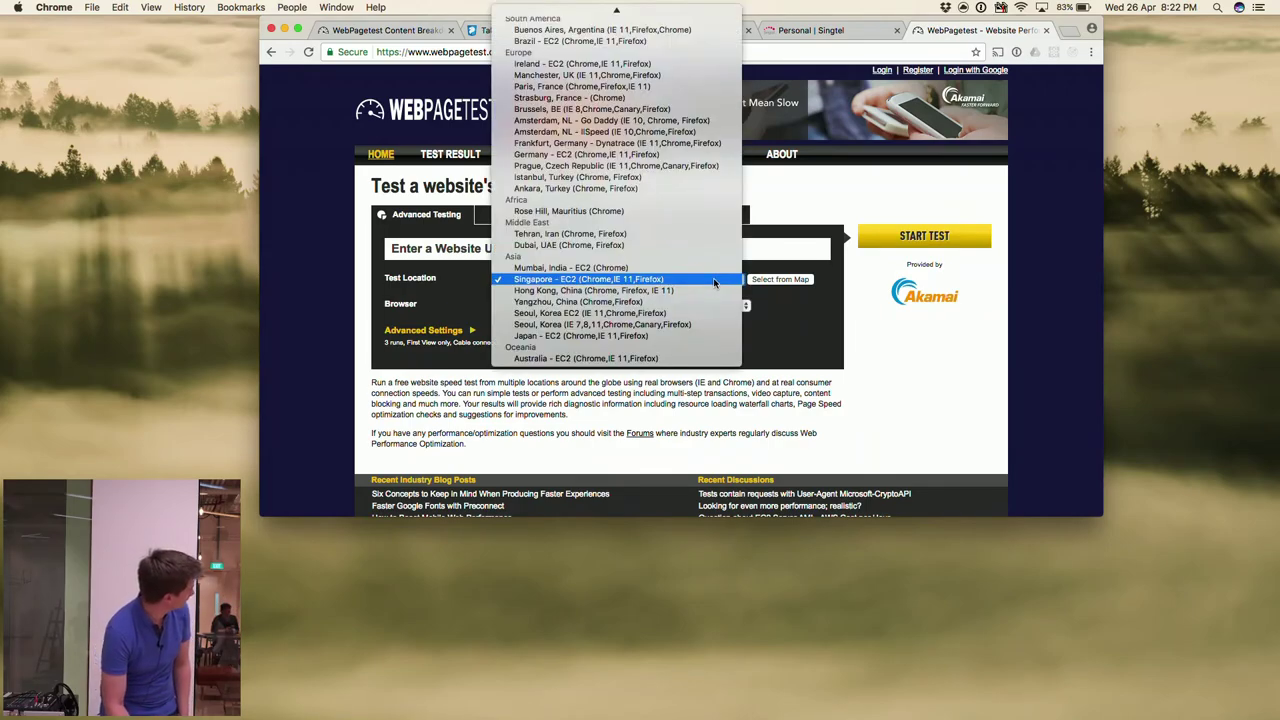
pyautogui.scroll(5, 688, 272)
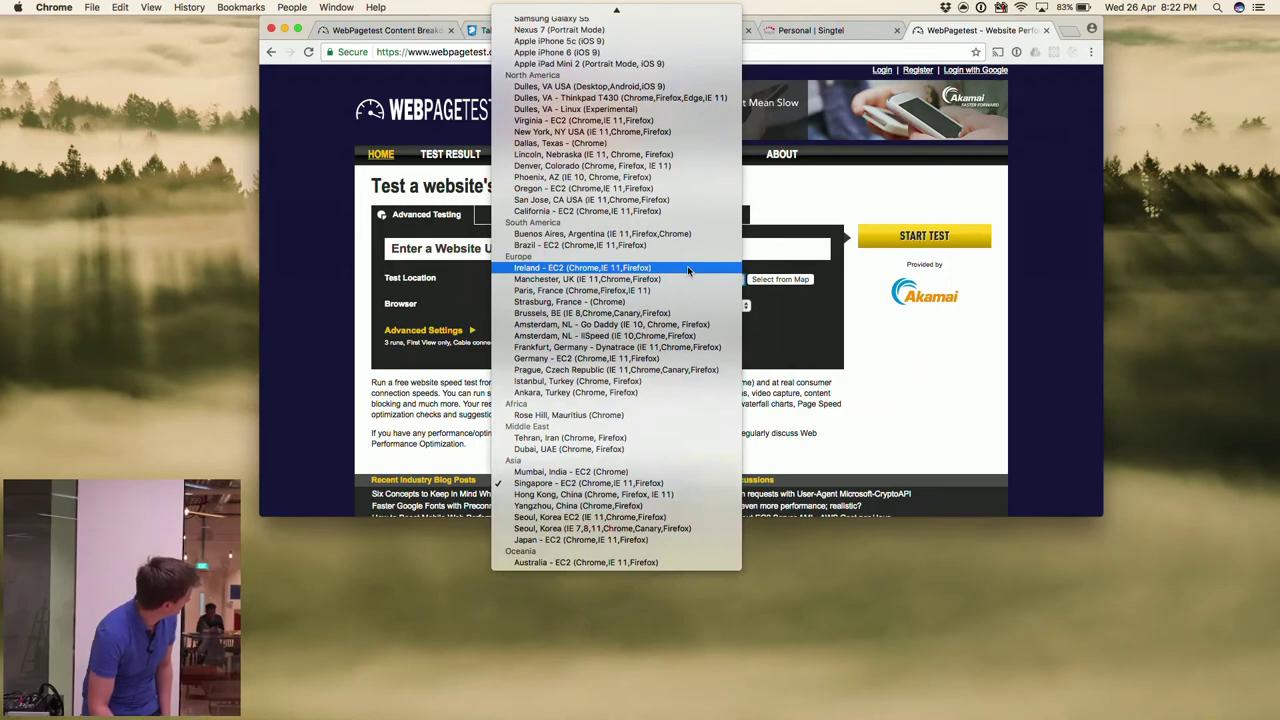
pyautogui.scroll(-5, 688, 270)
pyautogui.click(599, 262)
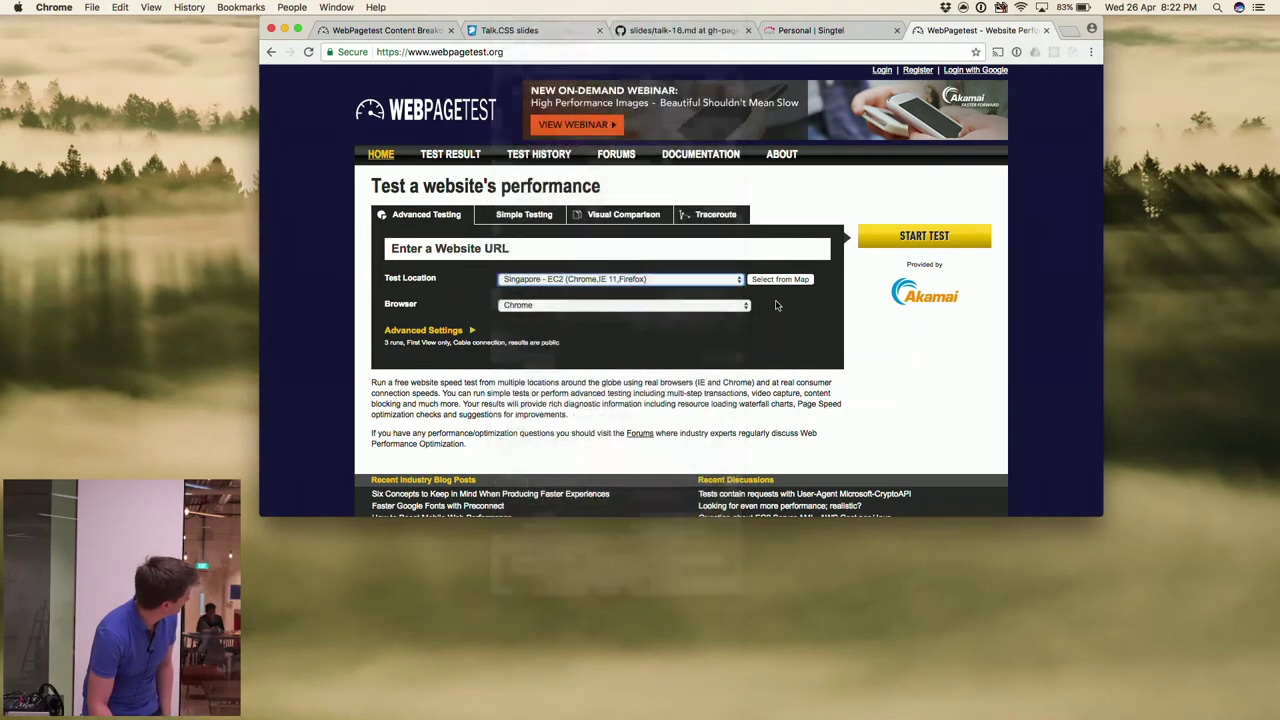
# Under Advanced Settings, choose Mobile 2G (280 Kbps/256 Kbps 800ms RTT), keeping Singapore as location
pyautogui.click(446, 332)
pyautogui.scroll(-2, 491, 357)
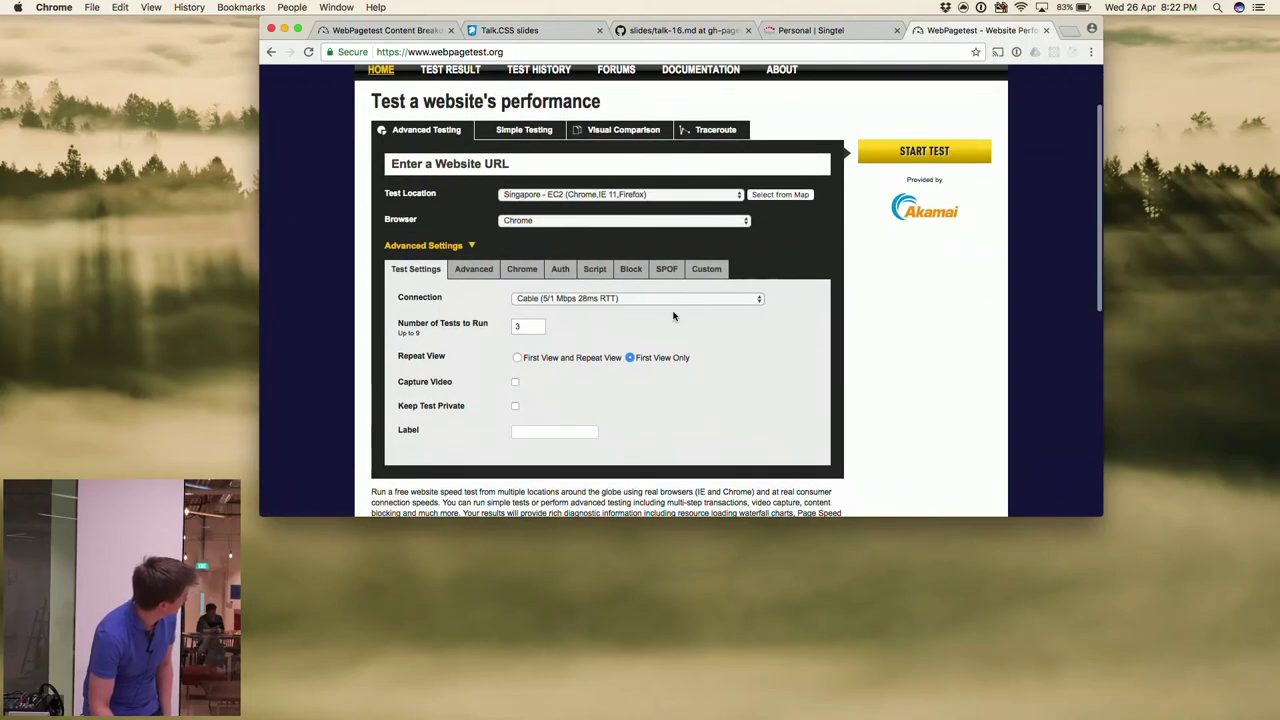
pyautogui.click(750, 299)
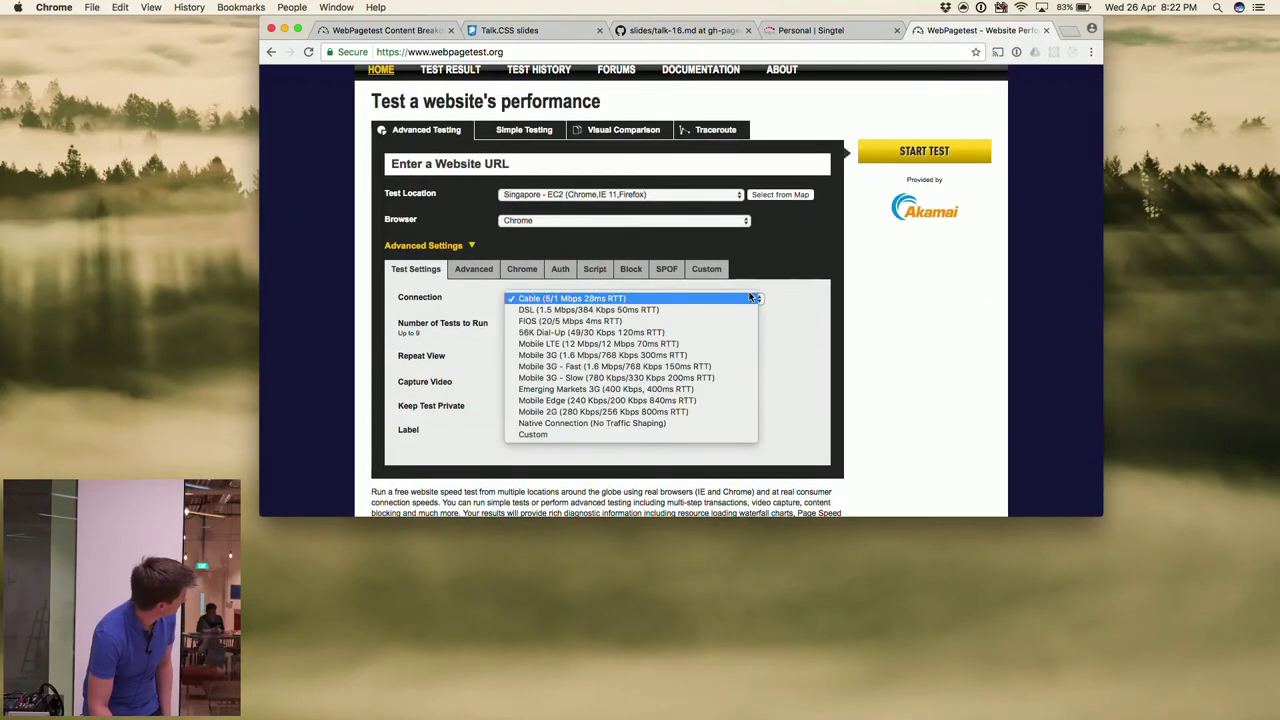
pyautogui.click(738, 413)
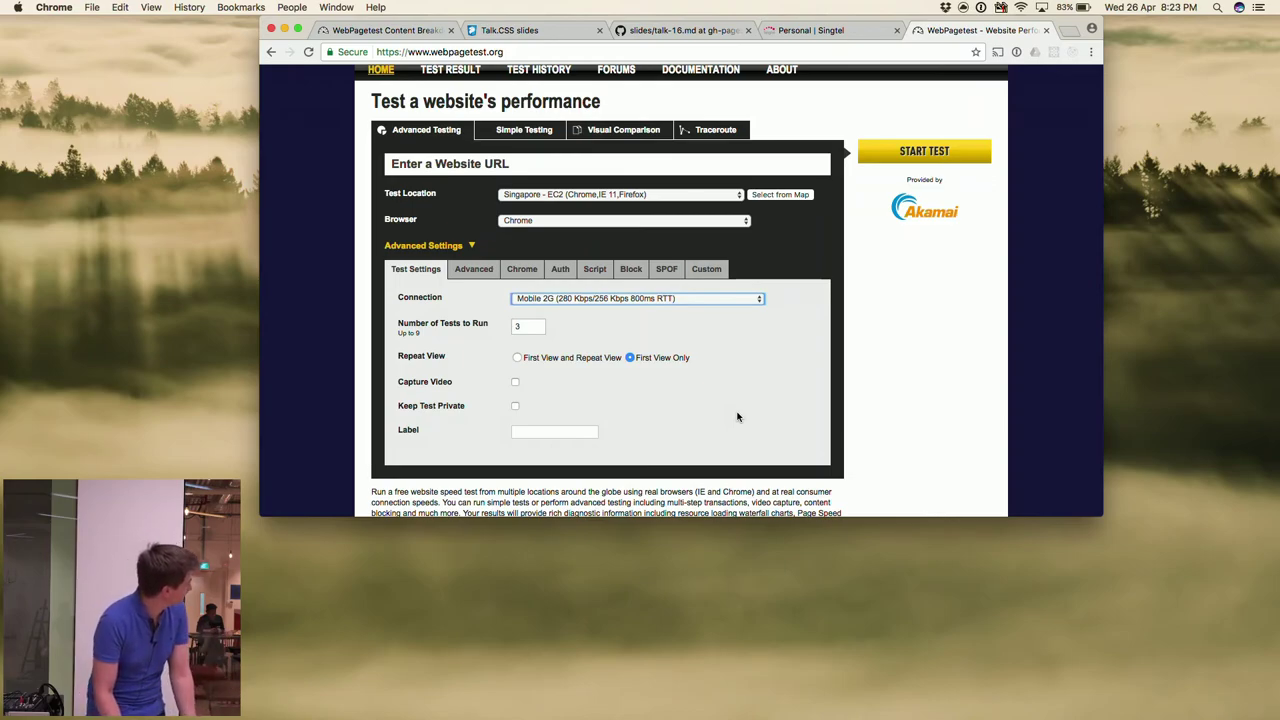
pyautogui.click(686, 192)
pyautogui.click(805, 245)
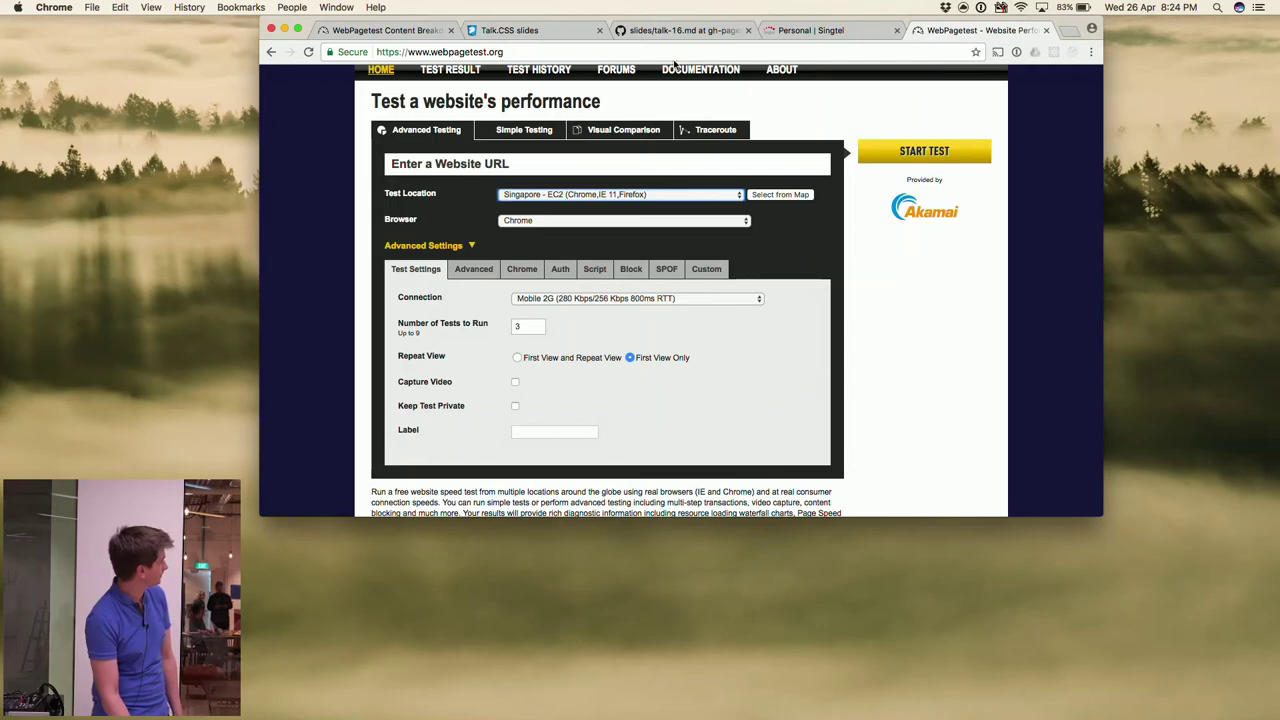
pyautogui.scroll(1, 674, 130)
pyautogui.scroll(2, 674, 130)
# Return to the singtel.com Content Breakdown tab and scroll through the First View MIME pie charts and tables
pyautogui.click(385, 30)
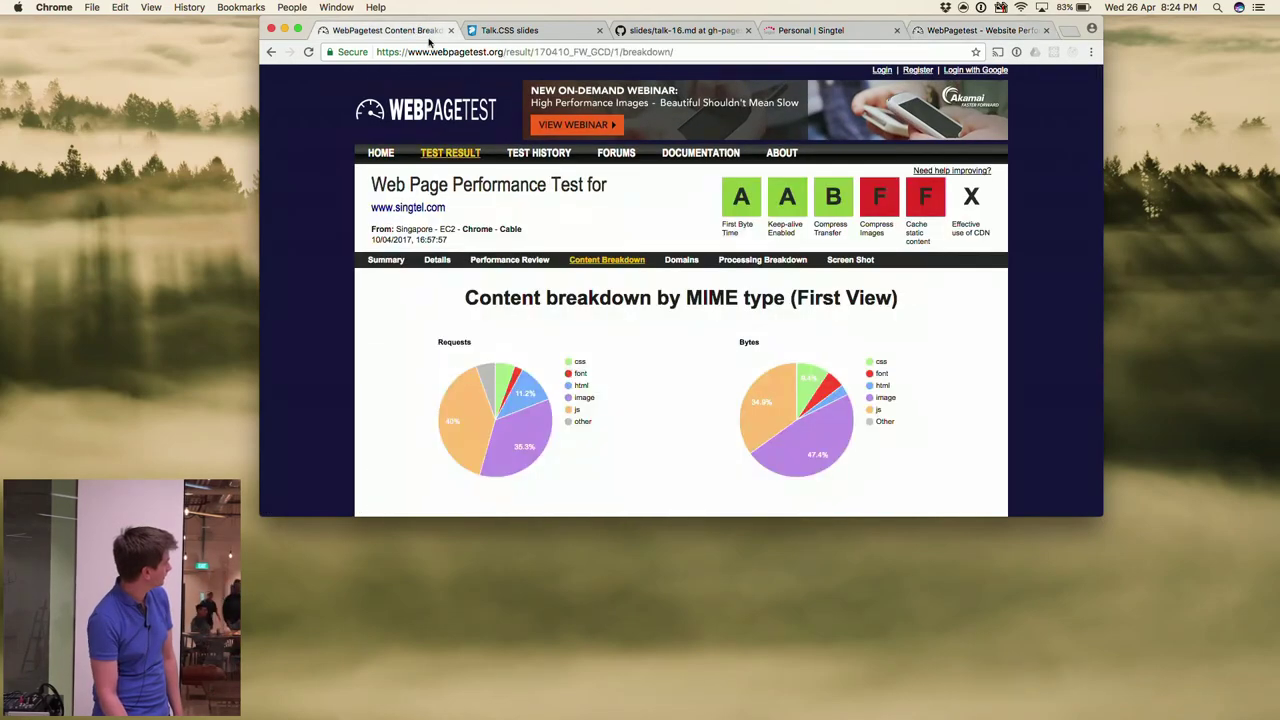
pyautogui.scroll(-8, 605, 361)
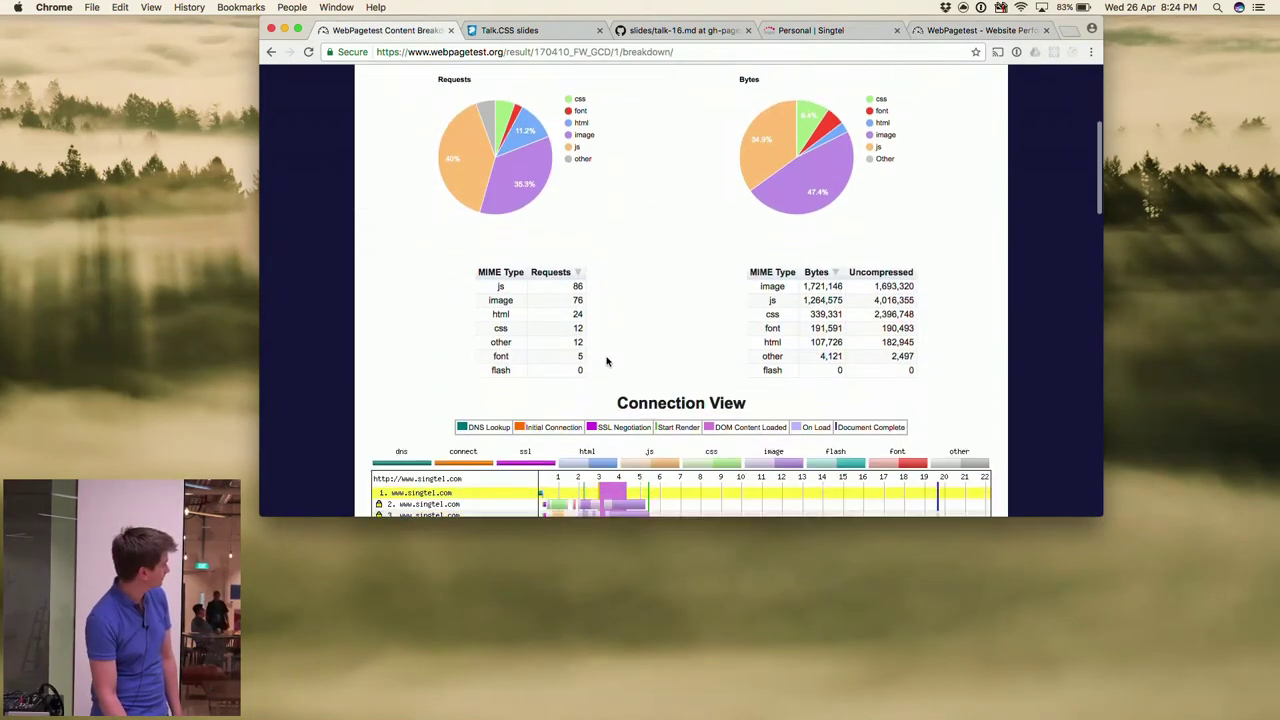
pyautogui.scroll(6, 606, 361)
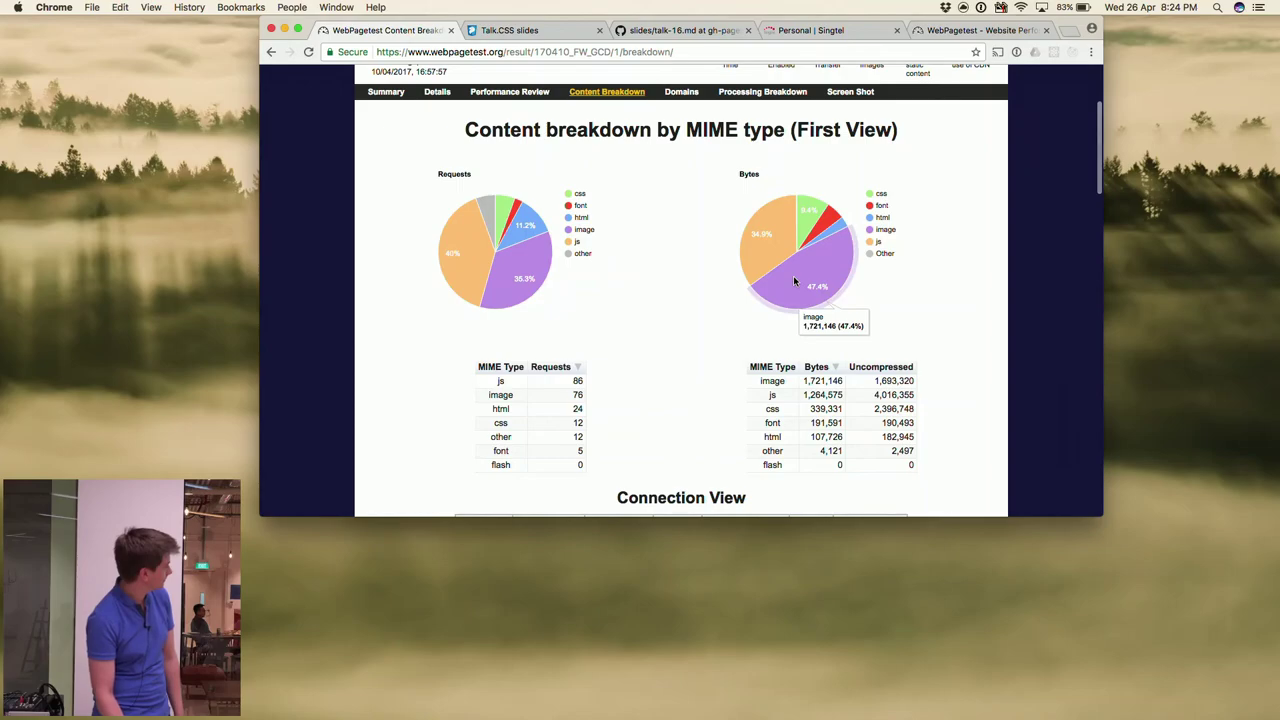
pyautogui.scroll(-1, 745, 341)
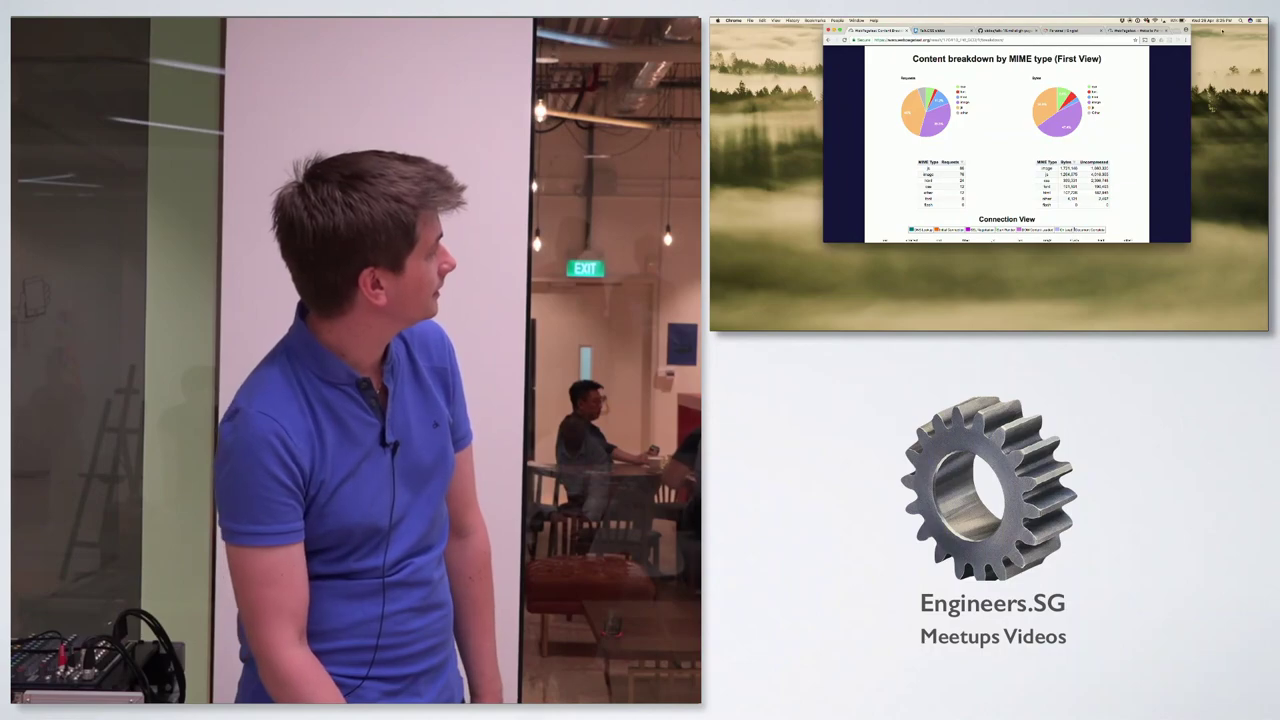
# Show the Personal | Singtel homepage, briefly opening and closing DevTools
pyautogui.click(1062, 30)
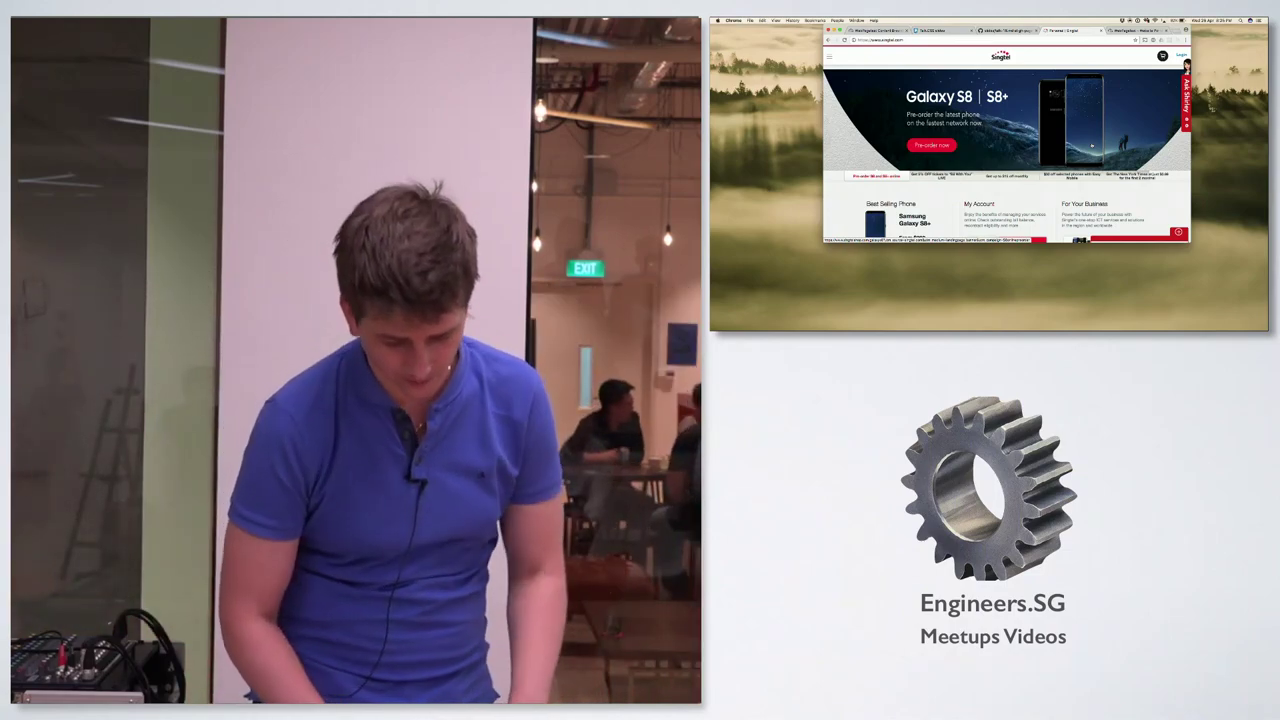
pyautogui.press('super+alt+i')
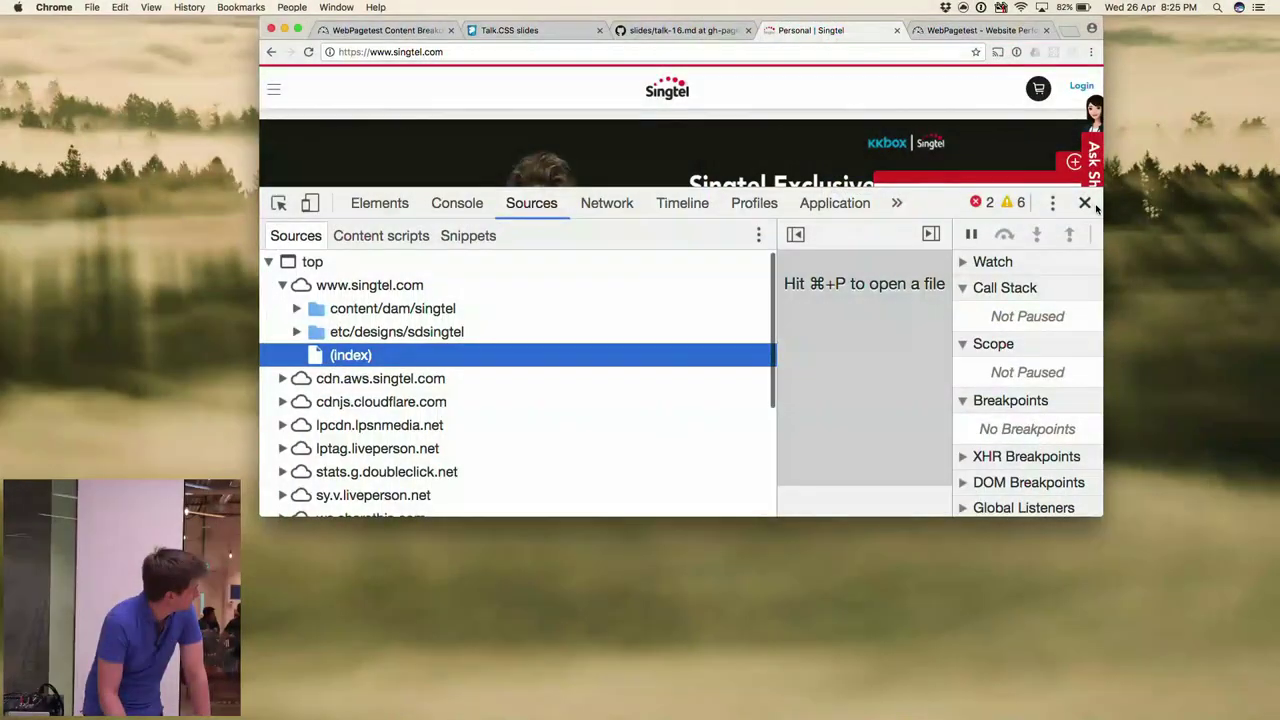
pyautogui.click(1086, 203)
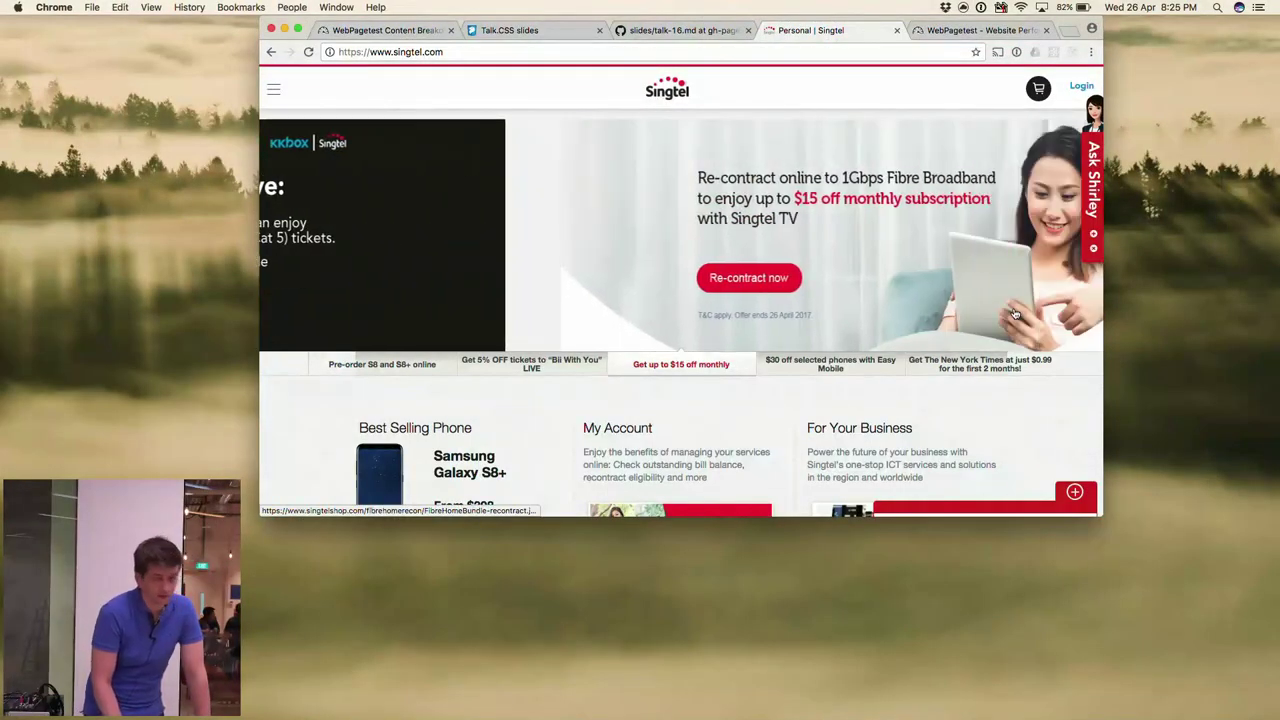